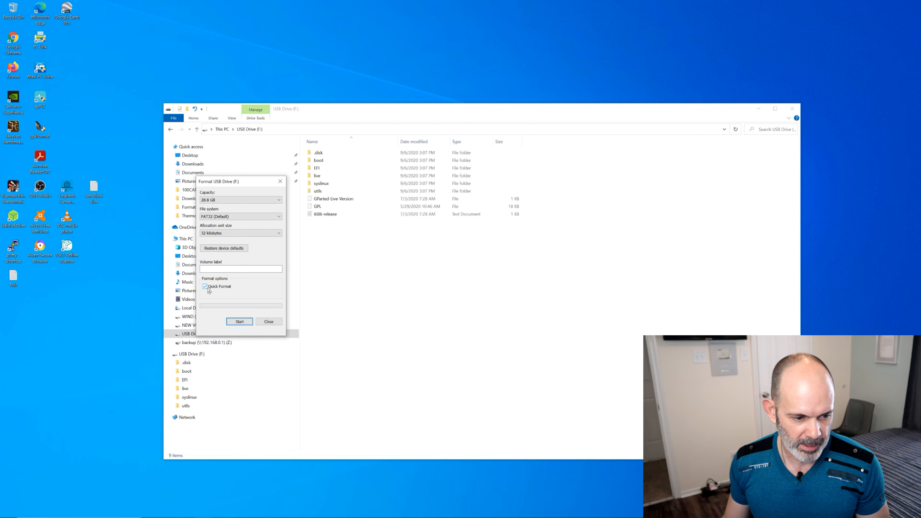
Quick-format USB Drive (F:) as FAT32 with a 32-kilobyte allocation unit size, erasing its data, and close the format dialog
{"action": "left_click", "coordinate": [239, 322]}
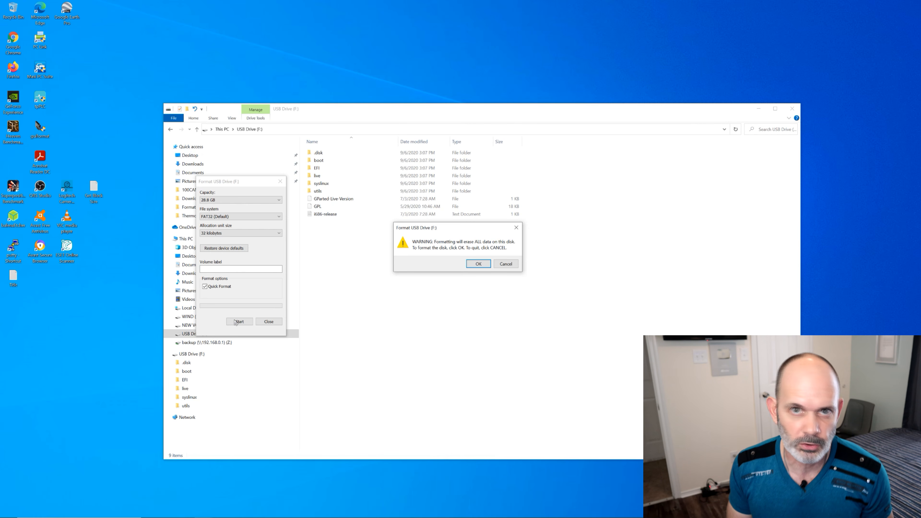
{"action": "left_click", "coordinate": [479, 264]}
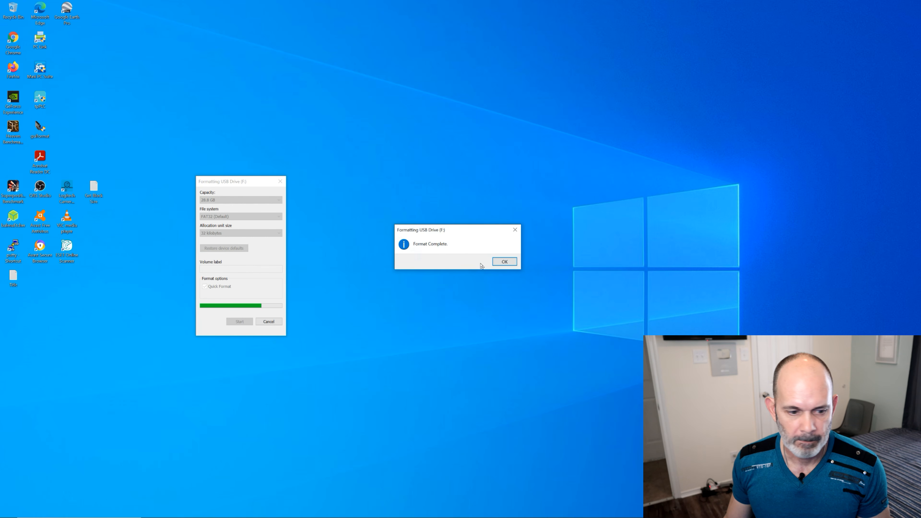
{"action": "left_click", "coordinate": [506, 262]}
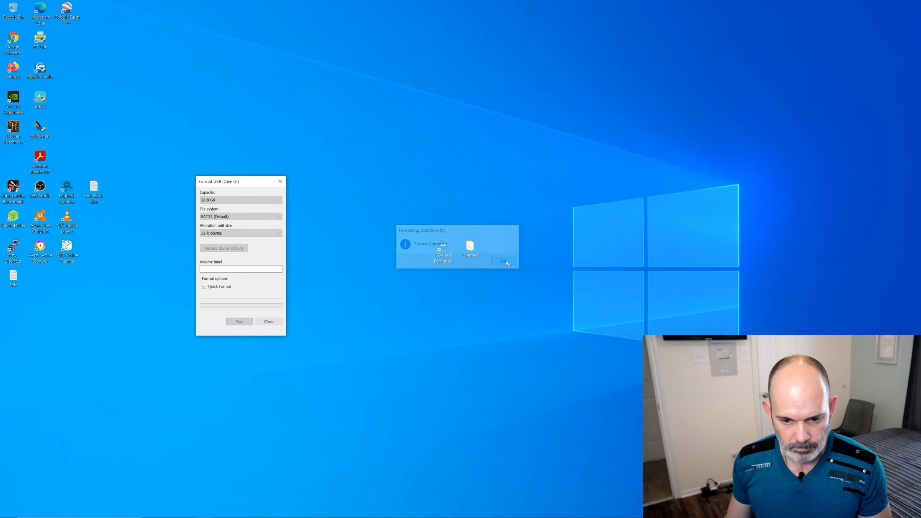
{"action": "left_click", "coordinate": [269, 322]}
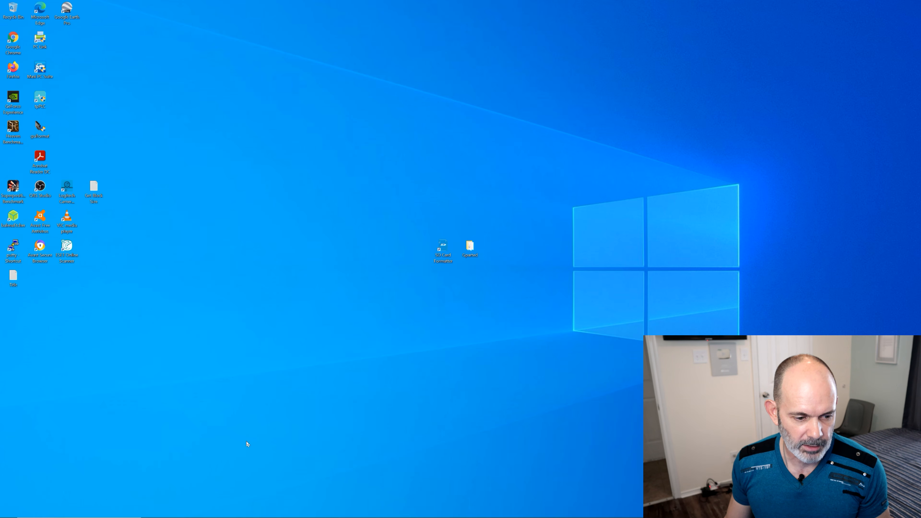
Check the contents of USB Drive (F:) in File Explorer and put the window away
{"action": "left_click", "coordinate": [204, 511]}
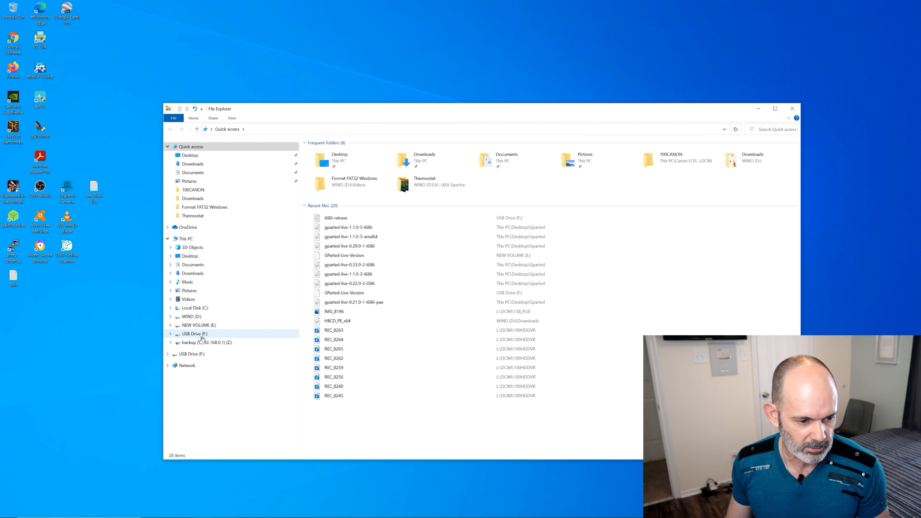
{"action": "left_click", "coordinate": [202, 335]}
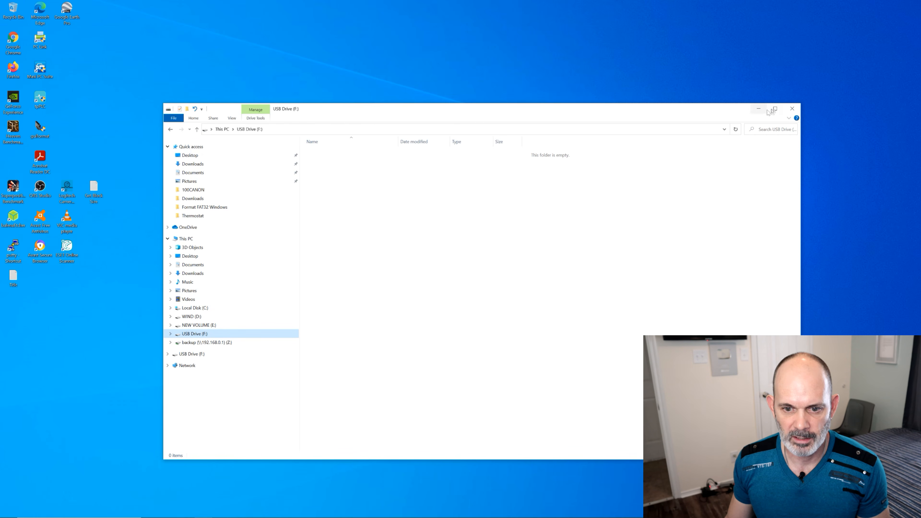
{"action": "left_click", "coordinate": [755, 112]}
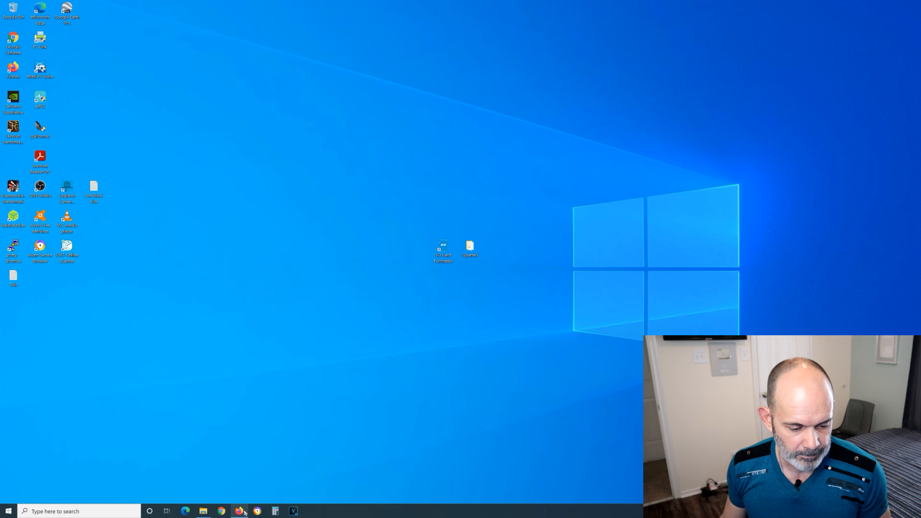
Switch to Firefox, close its existing window with the GParted and Tuxboot pages, and open a new private window
{"action": "mouse_move", "coordinate": [241, 514]}
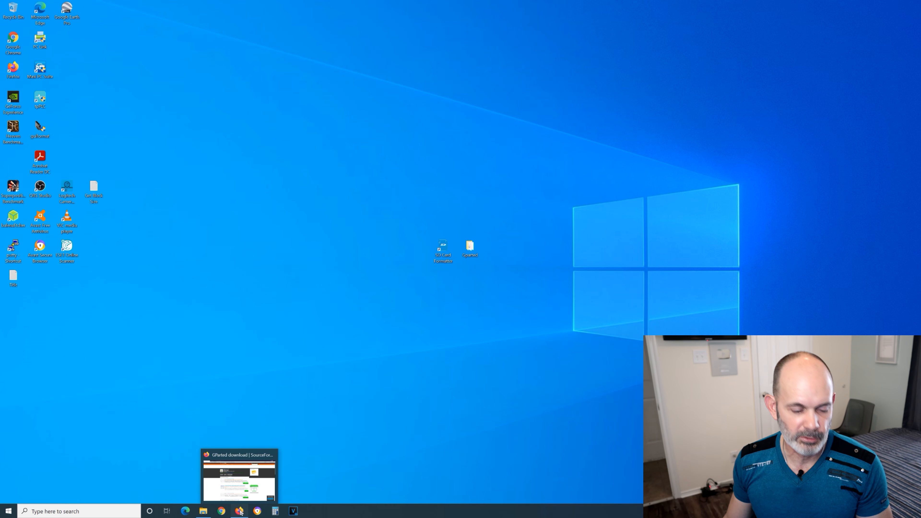
{"action": "left_click", "coordinate": [240, 511]}
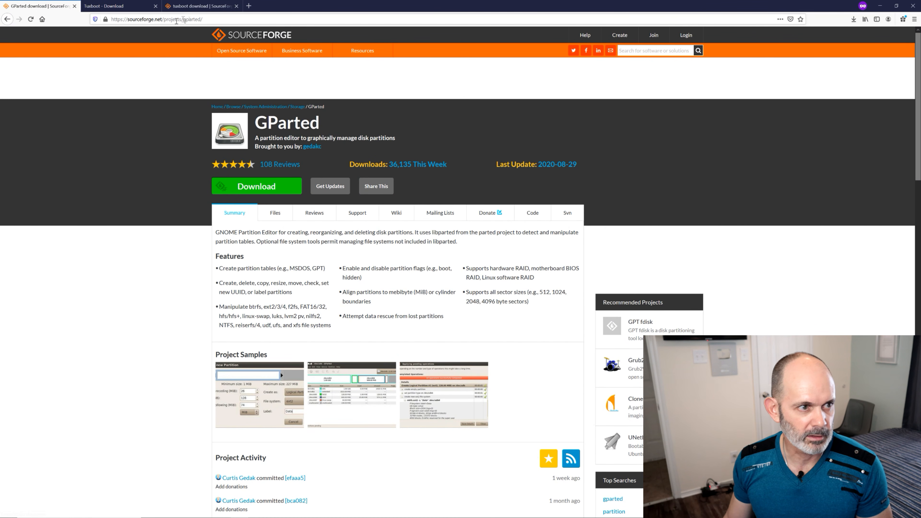
{"action": "left_click", "coordinate": [913, 6]}
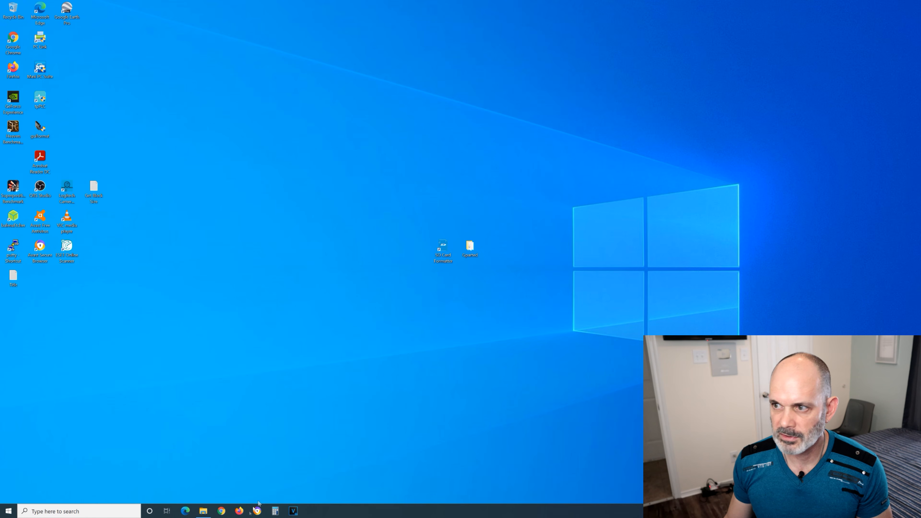
{"action": "right_click", "coordinate": [241, 511]}
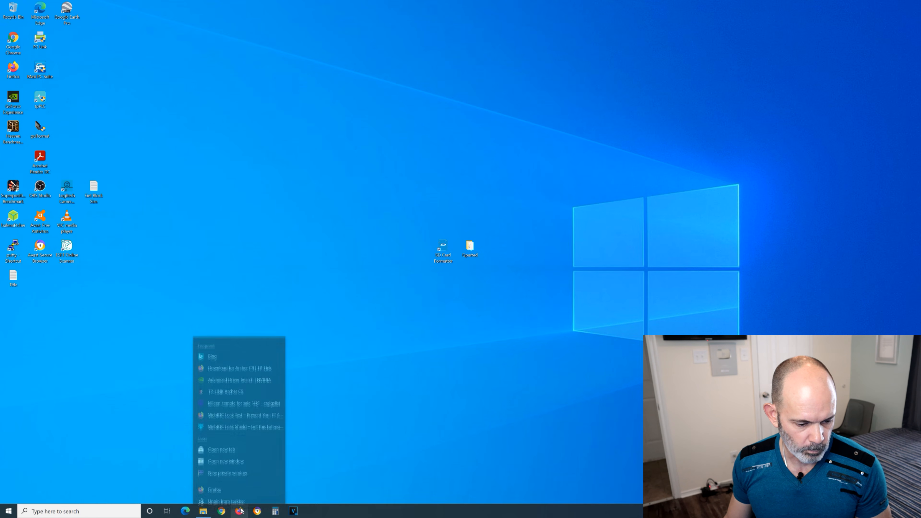
{"action": "left_click", "coordinate": [243, 467]}
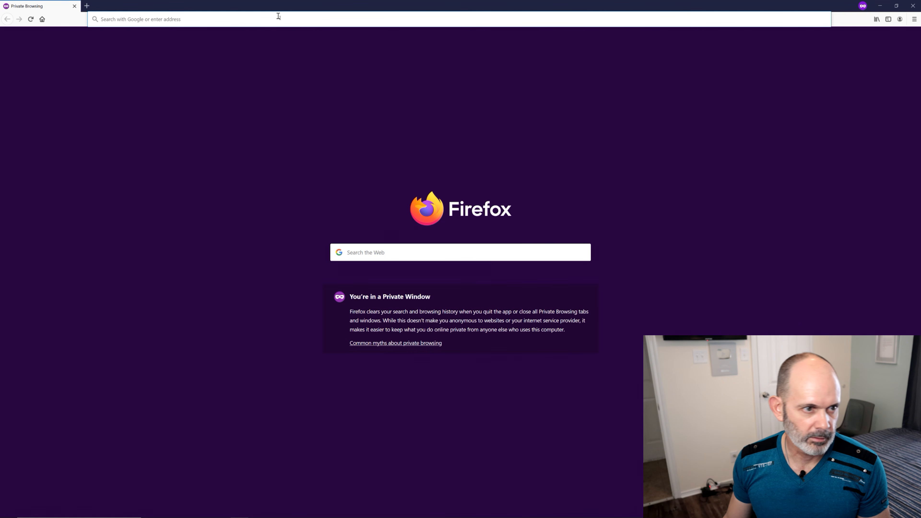
Search the web for "gparted live" and open the GParted Live CD/USB/PXE/HD page on gparted.org
{"action": "type", "text": "gp"}
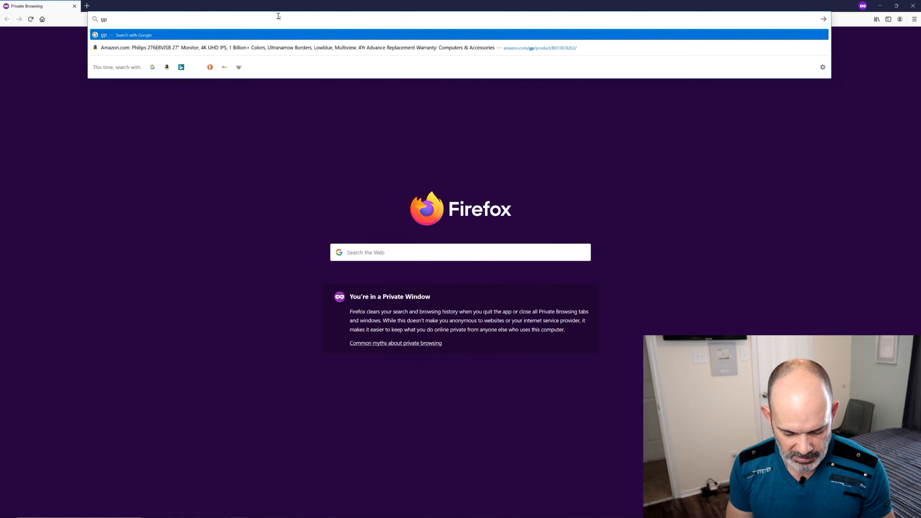
{"action": "type", "text": "arted live"}
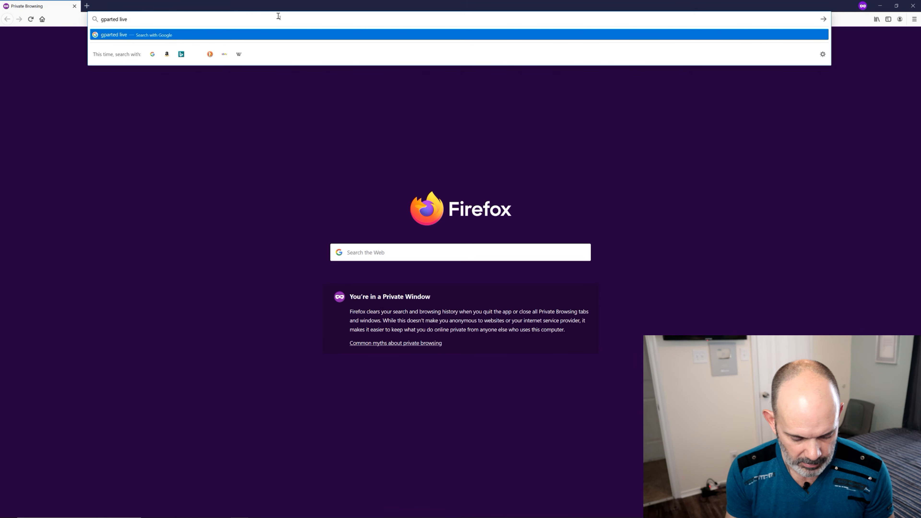
{"action": "key", "text": "Return"}
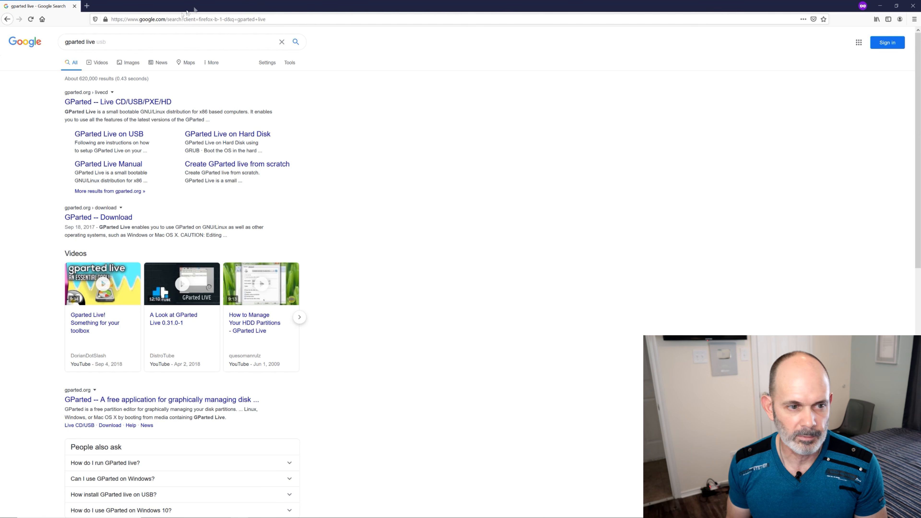
{"action": "left_click", "coordinate": [131, 102]}
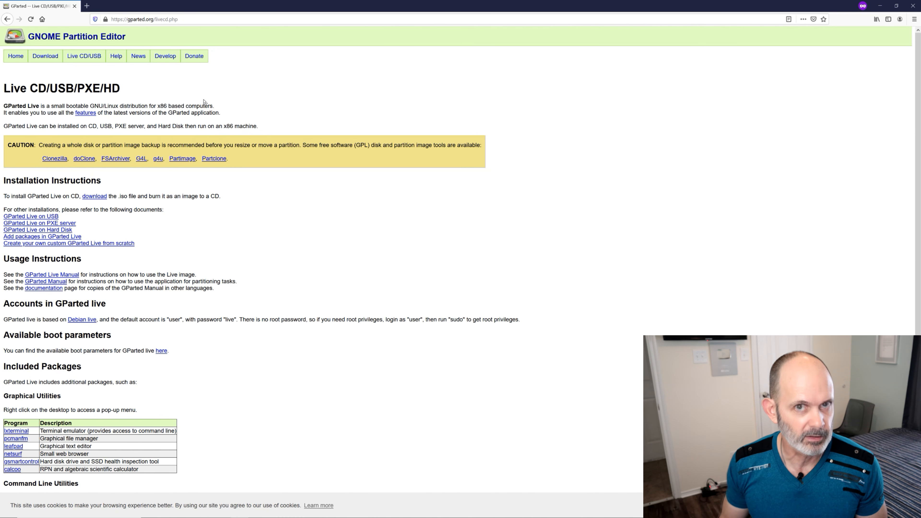
Glance at the GParted help page, return to Live CD/USB, and open Windows Method A: Tuxboot in the GParted Live on USB instructions
{"action": "left_click", "coordinate": [121, 59]}
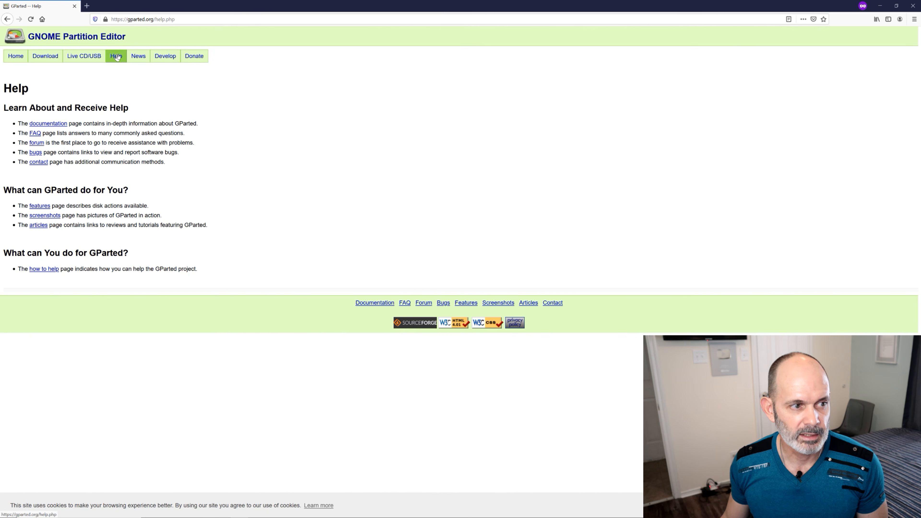
{"action": "left_click", "coordinate": [90, 60]}
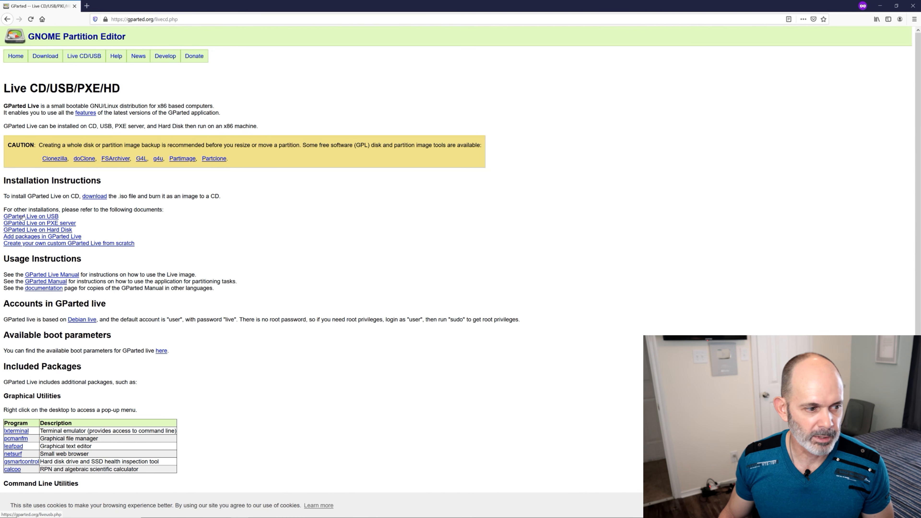
{"action": "left_click", "coordinate": [42, 216]}
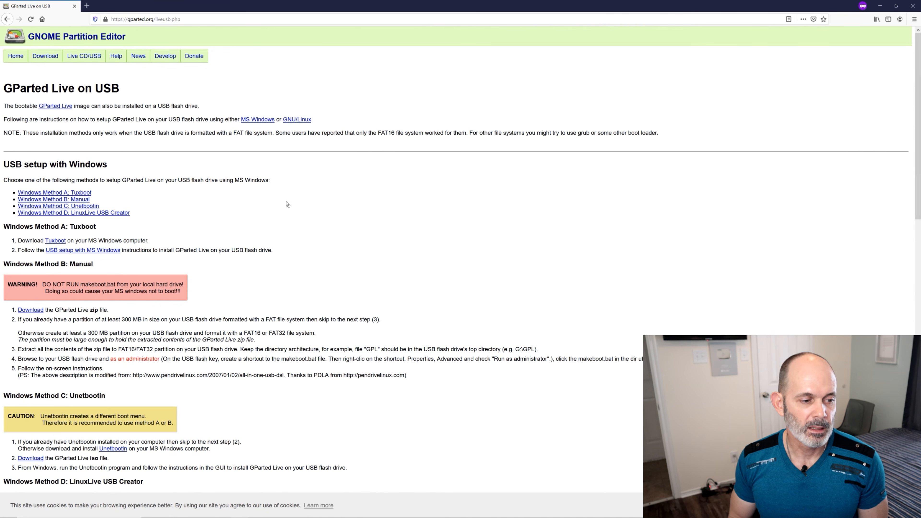
{"action": "left_click", "coordinate": [78, 193]}
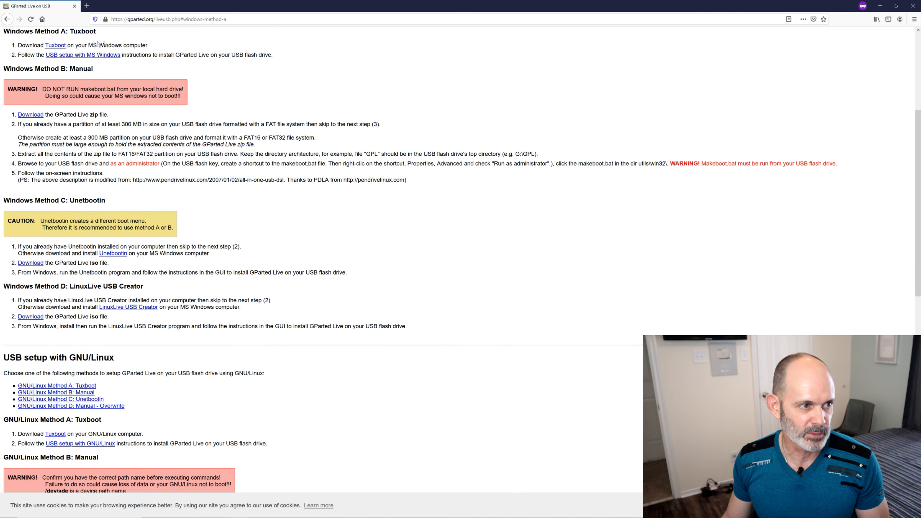
Open the Tuxboot website and go through its download page to the Tuxboot files on SourceForge
{"action": "left_click", "coordinate": [59, 46]}
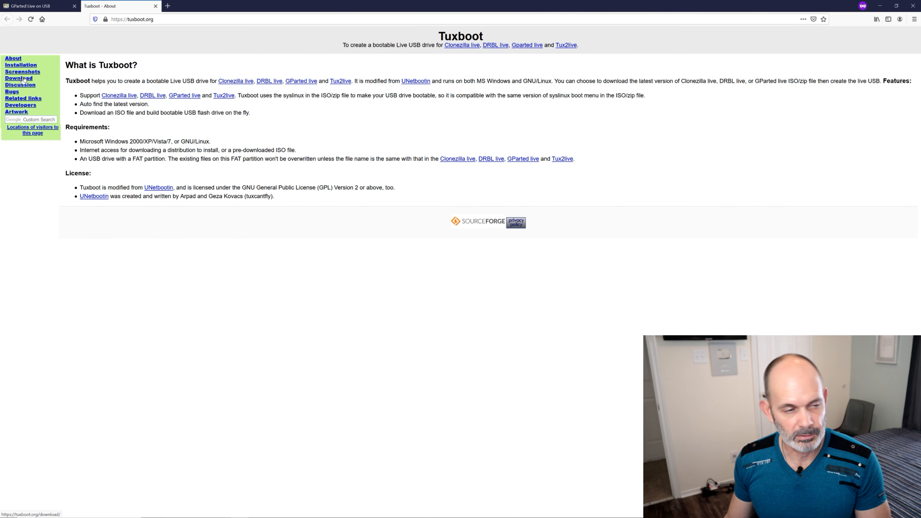
{"action": "left_click", "coordinate": [23, 79]}
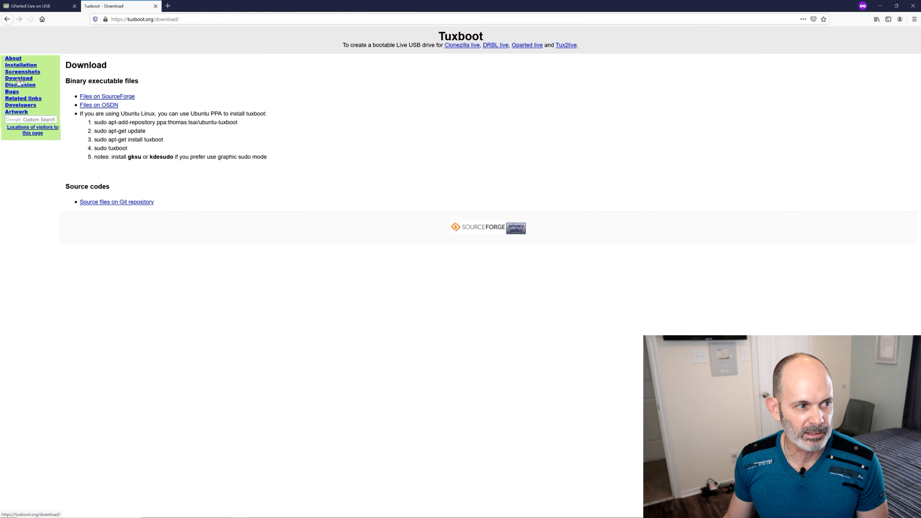
{"action": "left_click", "coordinate": [123, 97]}
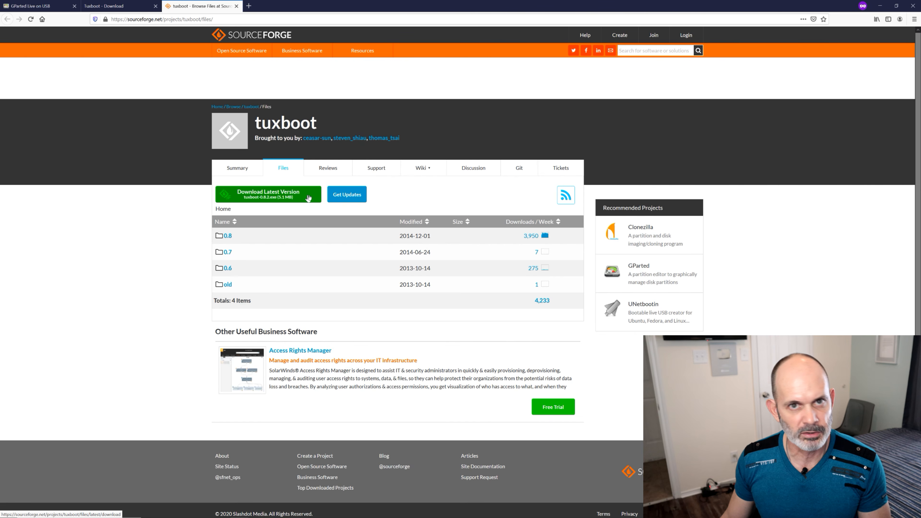
Download the latest Tuxboot, tuxboot-0.8.2.exe, into the Gparted folder on the Desktop, replacing the existing file, and close both Tuxboot tabs
{"action": "left_click", "coordinate": [308, 198]}
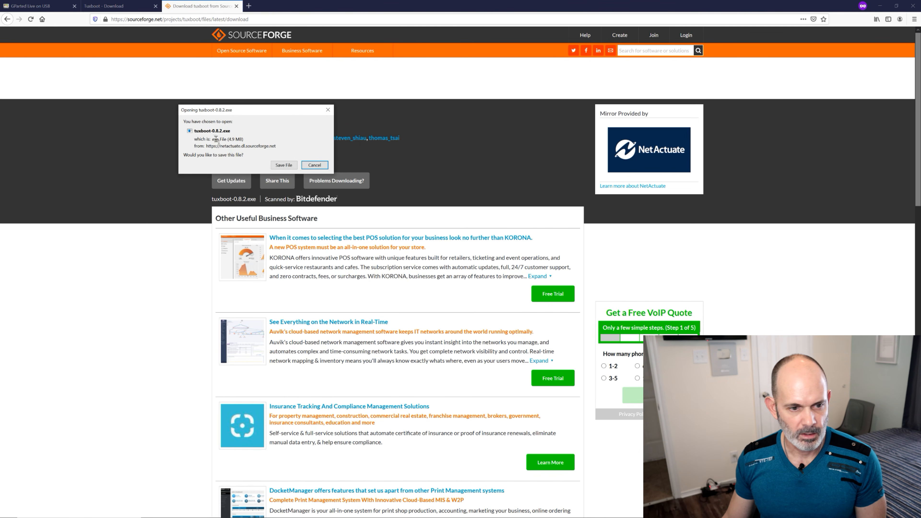
{"action": "left_click", "coordinate": [284, 166]}
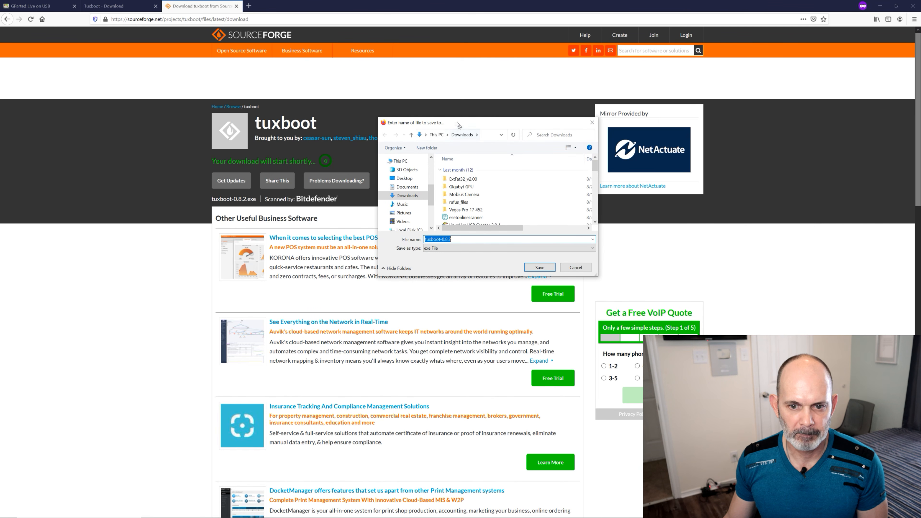
{"action": "left_click", "coordinate": [404, 179]}
{"action": "left_click", "coordinate": [466, 170]}
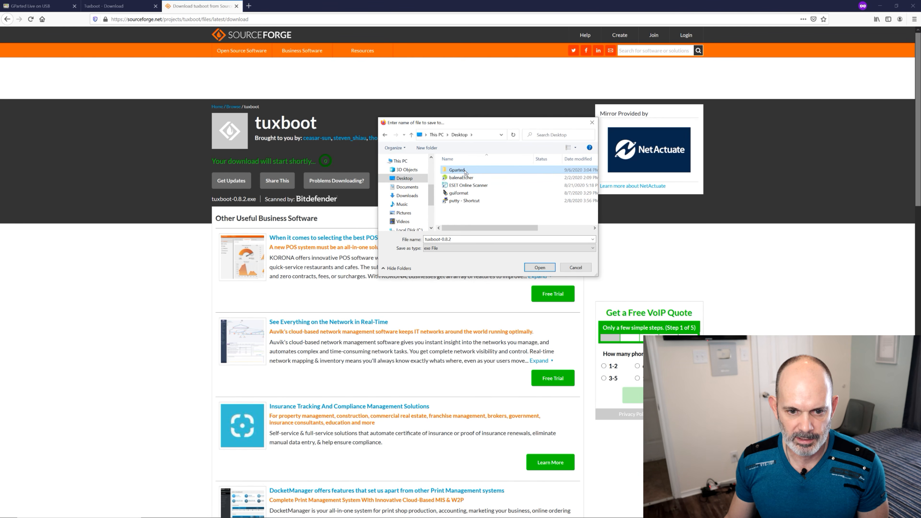
{"action": "double_click", "coordinate": [466, 171]}
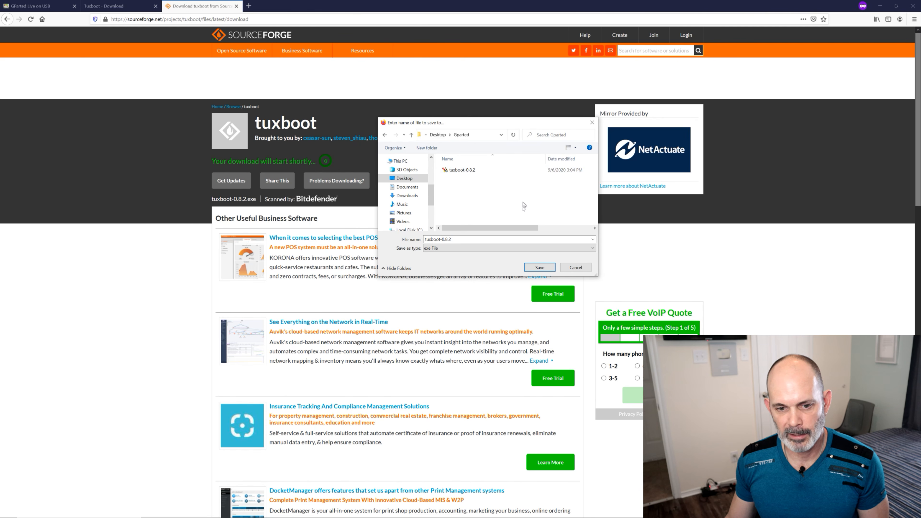
{"action": "left_click", "coordinate": [544, 269]}
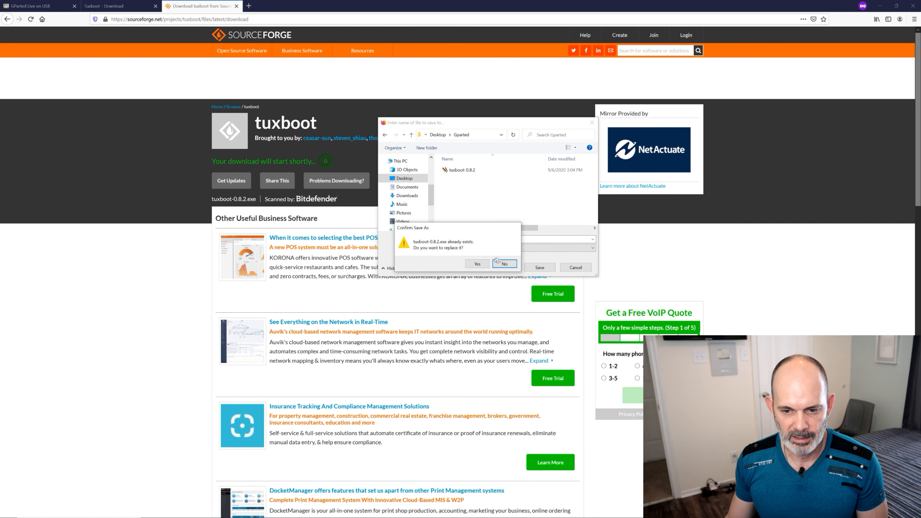
{"action": "left_click", "coordinate": [477, 264]}
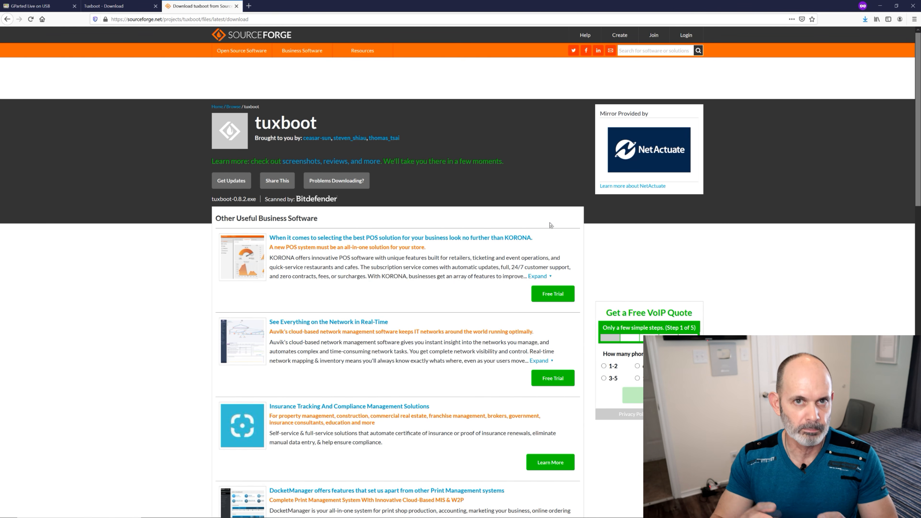
{"action": "left_click", "coordinate": [237, 6]}
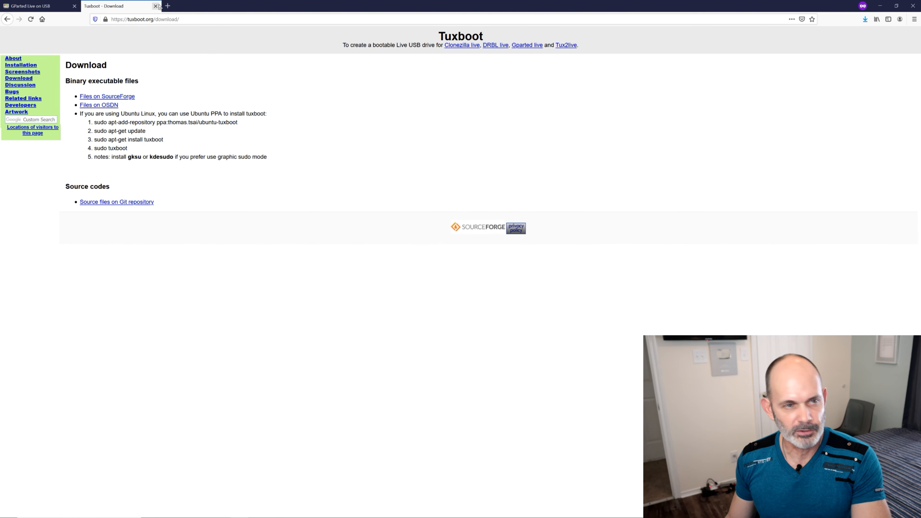
{"action": "left_click", "coordinate": [156, 5]}
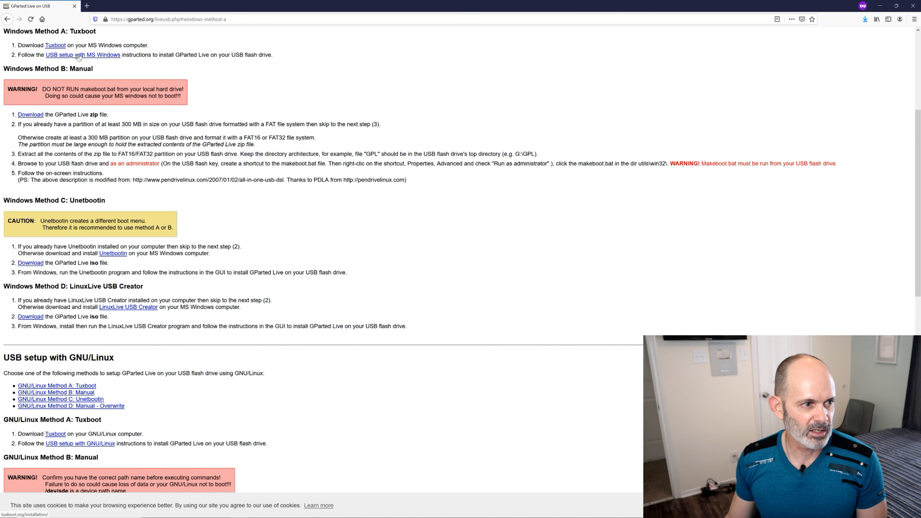
Review Tuxboot's USB setup with MS Windows instructions, close them, and look over the other Windows methods on the GParted page
{"action": "left_click", "coordinate": [105, 56]}
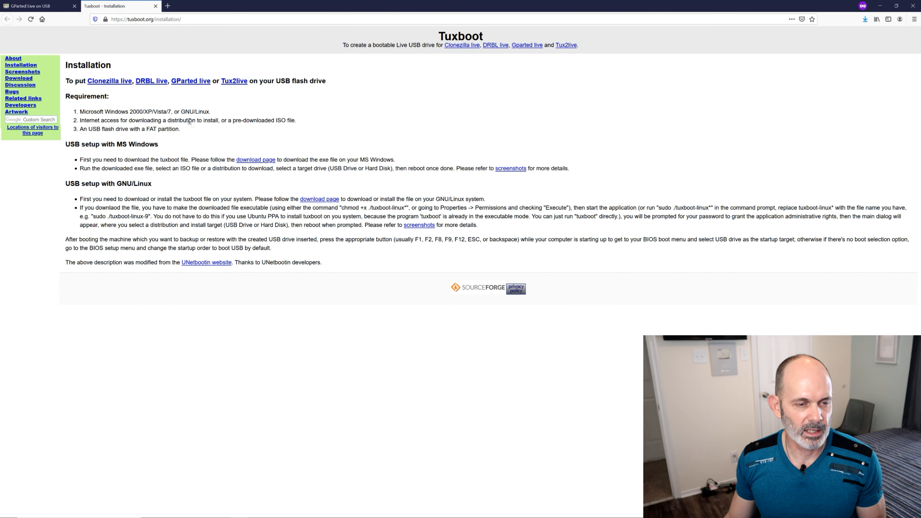
{"action": "left_click", "coordinate": [156, 6]}
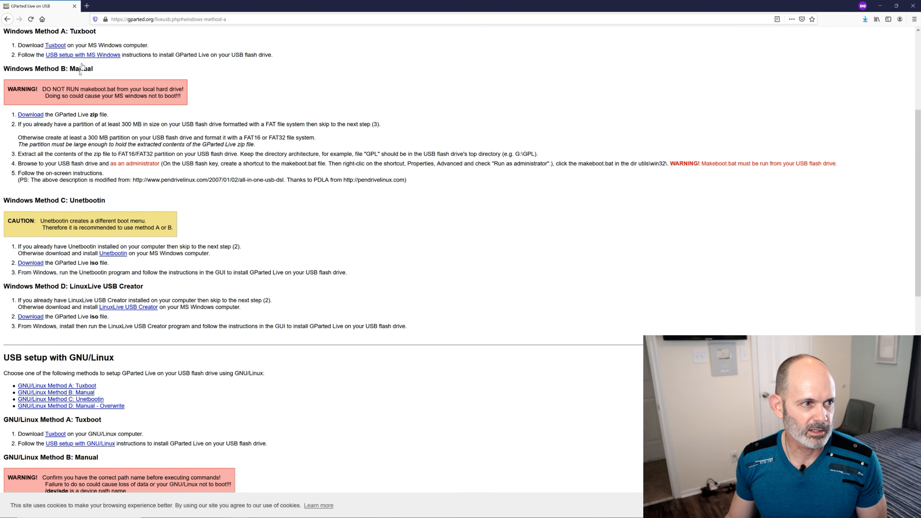
{"action": "scroll", "coordinate": [50, 57], "scroll_direction": "down", "scroll_amount": 2}
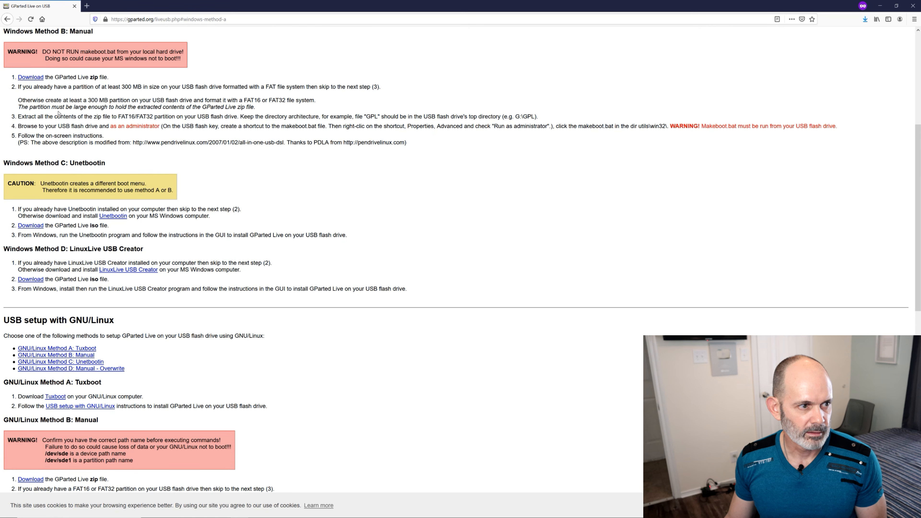
{"action": "scroll", "coordinate": [61, 86], "scroll_direction": "up", "scroll_amount": 2}
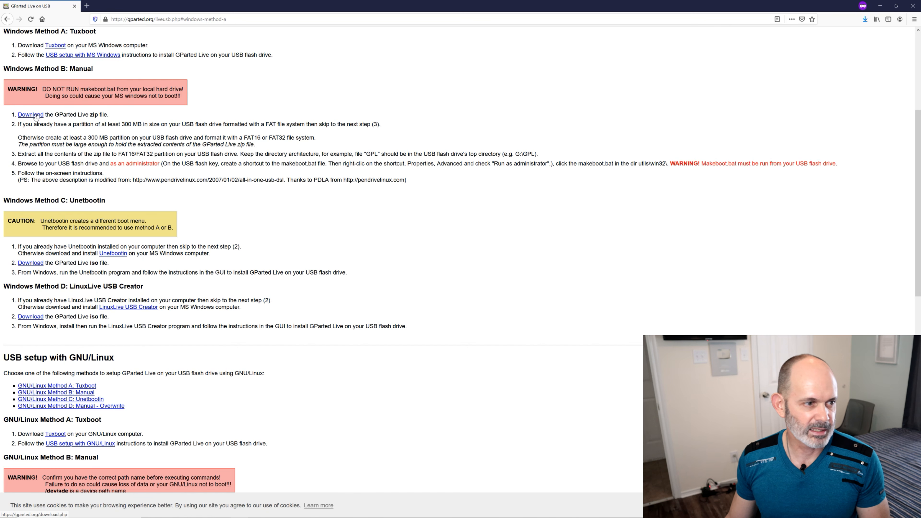
Review the GParted downloads page and browse the stable release directory on SourceForge, then return to the downloads page
{"action": "left_click", "coordinate": [35, 114]}
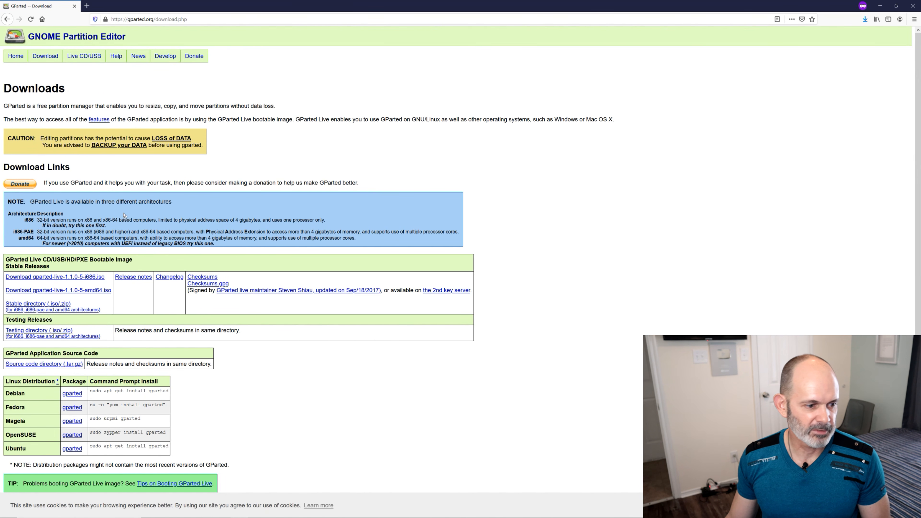
{"action": "scroll", "coordinate": [138, 206], "scroll_direction": "down", "scroll_amount": 1}
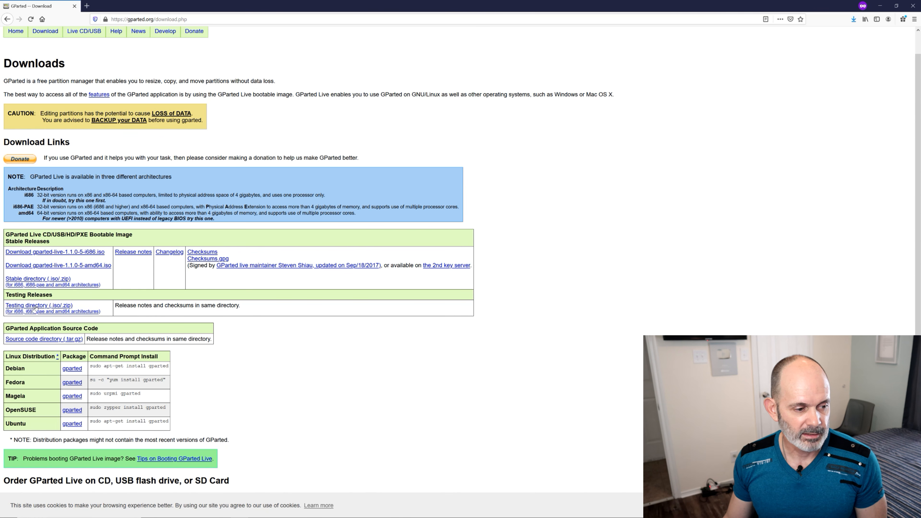
{"action": "left_click", "coordinate": [31, 279]}
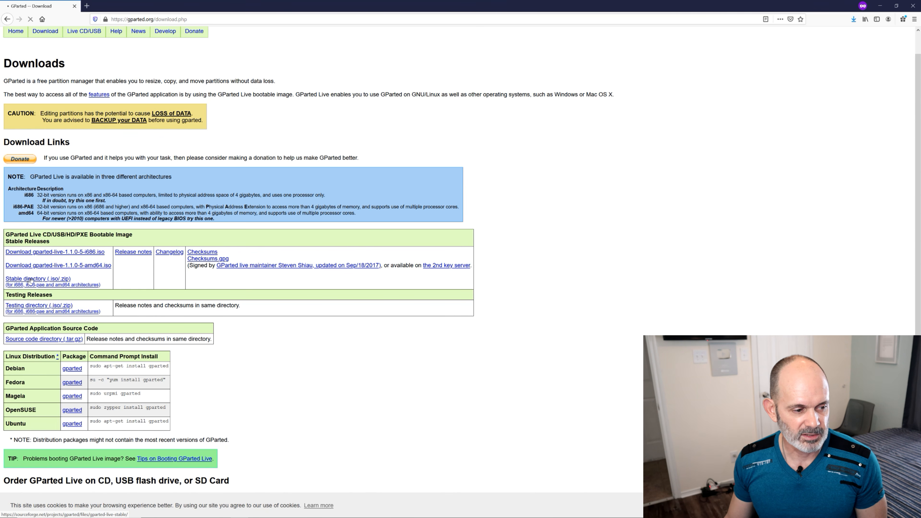
{"action": "scroll", "coordinate": [154, 297], "scroll_direction": "down", "scroll_amount": 3}
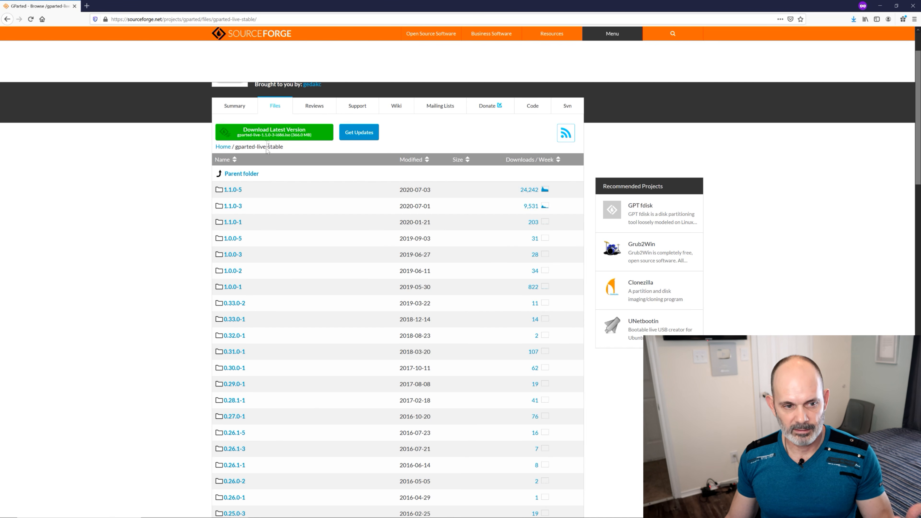
{"action": "scroll", "coordinate": [225, 250], "scroll_direction": "down", "scroll_amount": 10}
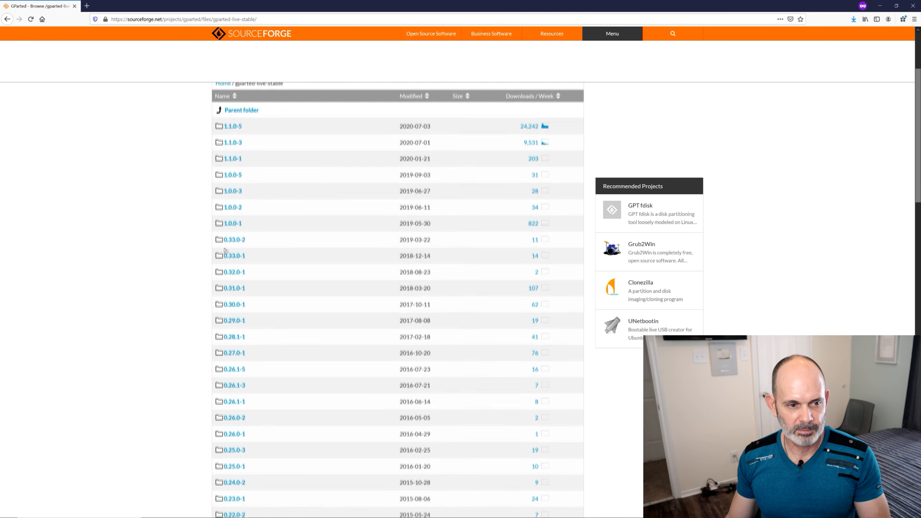
{"action": "scroll", "coordinate": [224, 250], "scroll_direction": "down", "scroll_amount": 6}
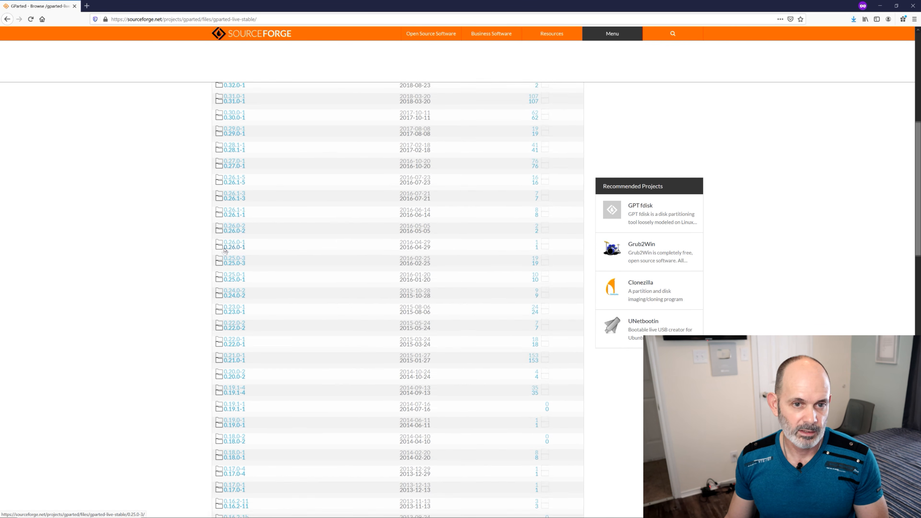
{"action": "scroll", "coordinate": [225, 250], "scroll_direction": "up", "scroll_amount": 15}
{"action": "scroll", "coordinate": [224, 251], "scroll_direction": "up", "scroll_amount": 4}
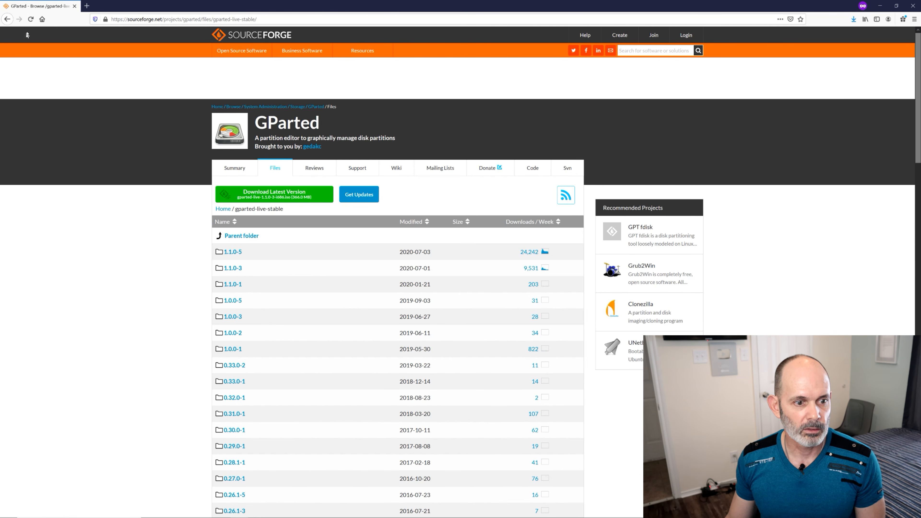
{"action": "left_click", "coordinate": [7, 18]}
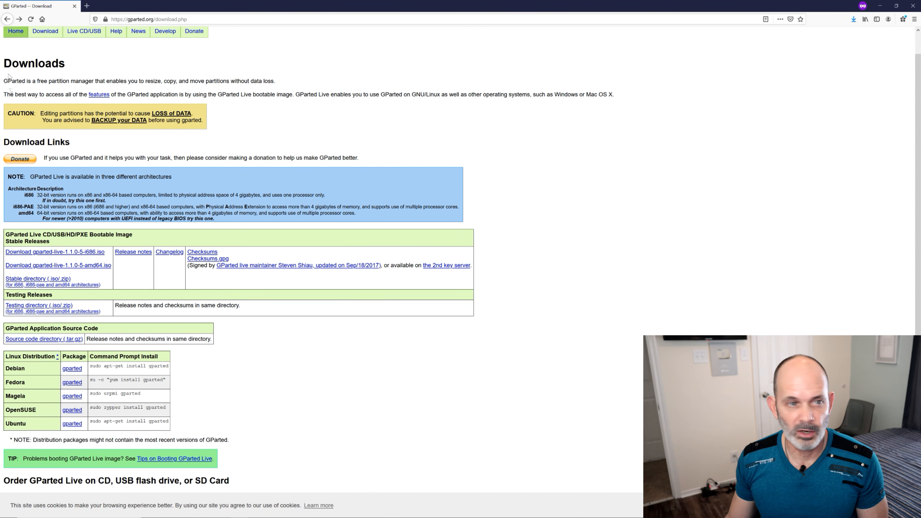
{"action": "left_click", "coordinate": [95, 256]}
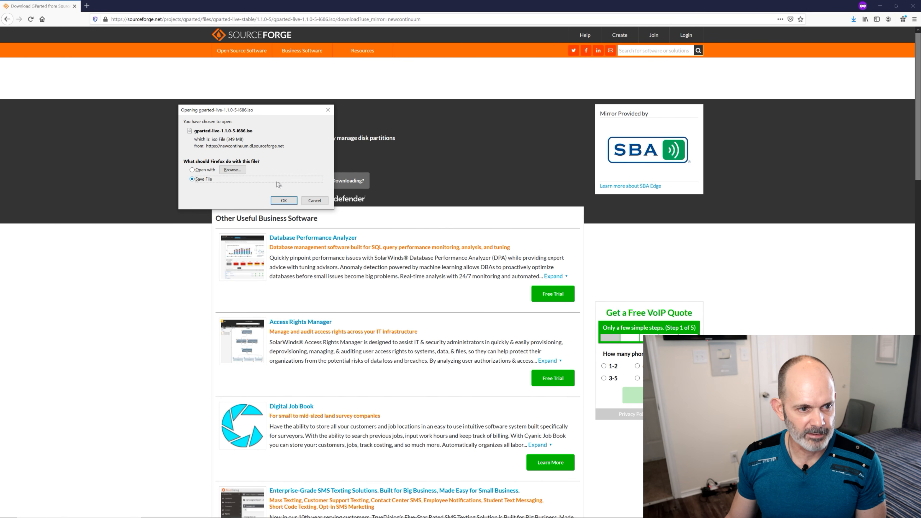
{"action": "left_click", "coordinate": [287, 200]}
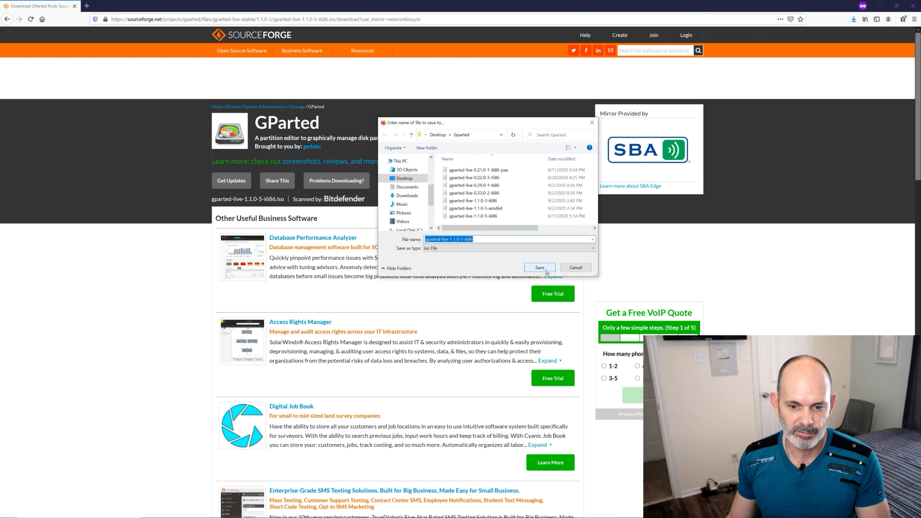
{"action": "left_click", "coordinate": [576, 268]}
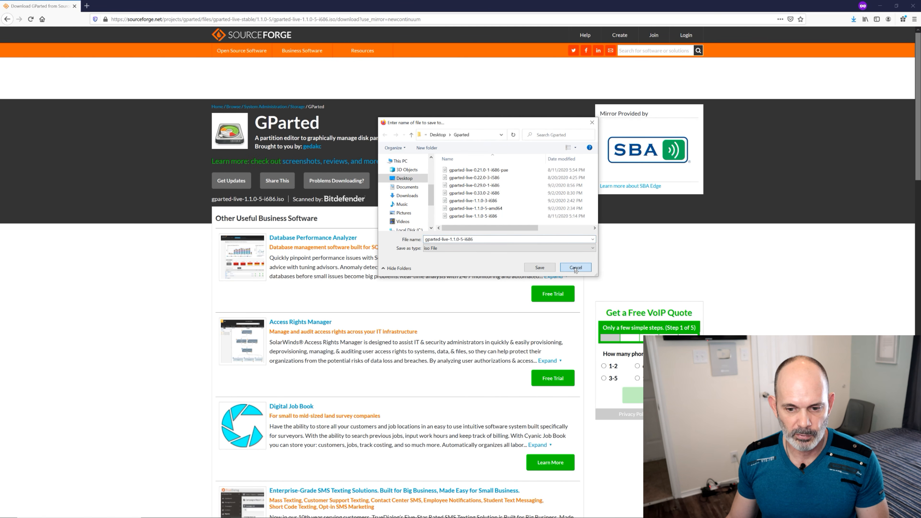
Run tuxboot-0.8.2 from the Gparted folder on the desktop, allow it to make changes, and move and enlarge its window
{"action": "left_click", "coordinate": [880, 6]}
{"action": "double_click", "coordinate": [470, 247]}
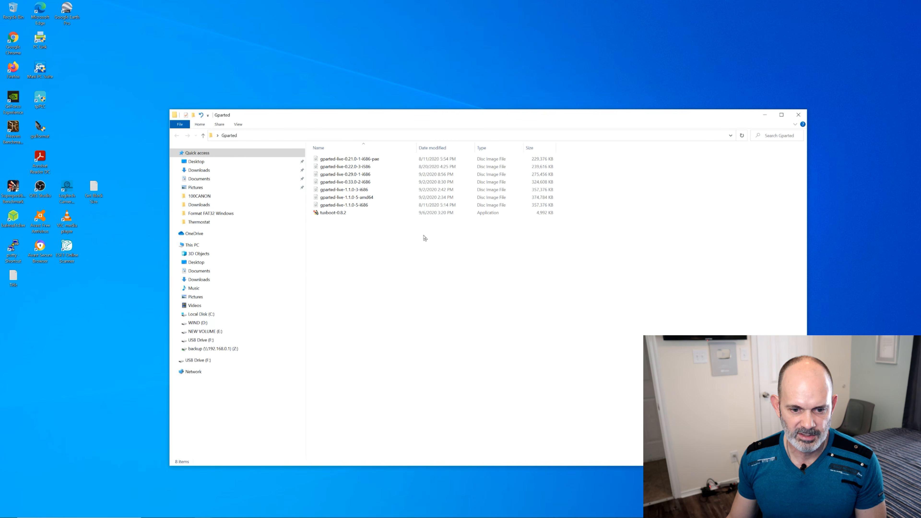
{"action": "left_click", "coordinate": [336, 213]}
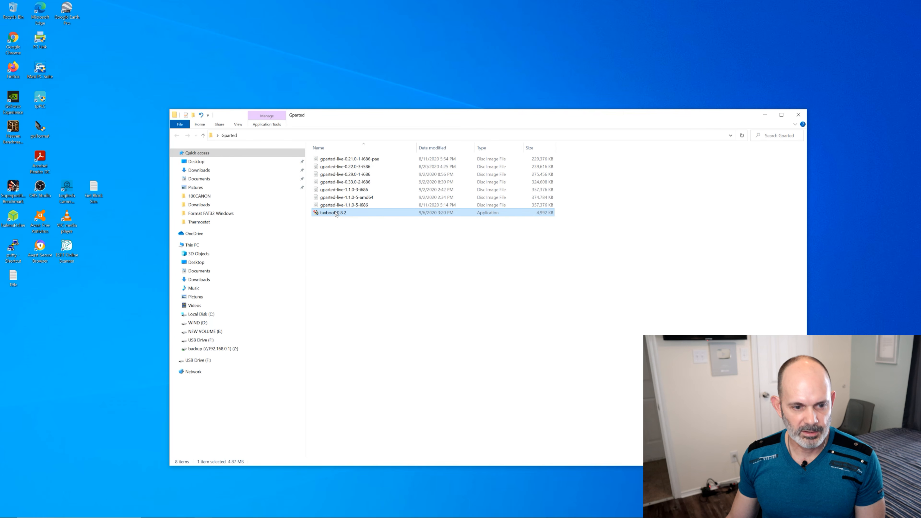
{"action": "double_click", "coordinate": [361, 214]}
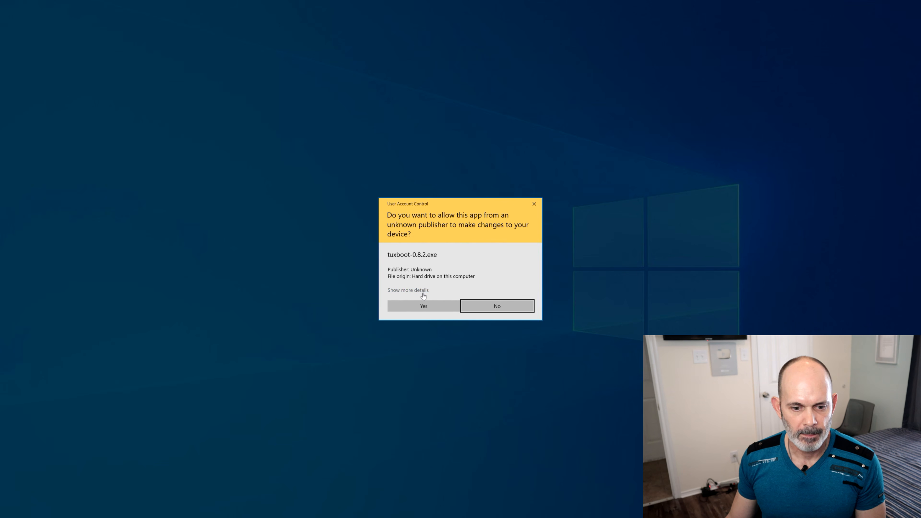
{"action": "left_click", "coordinate": [423, 307]}
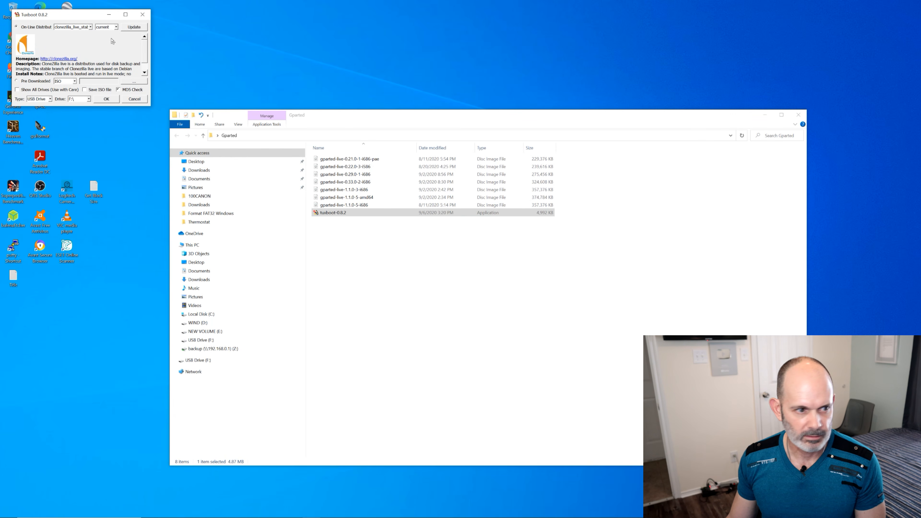
{"action": "left_click_drag", "start_coordinate": [62, 18], "coordinate": [375, 138]}
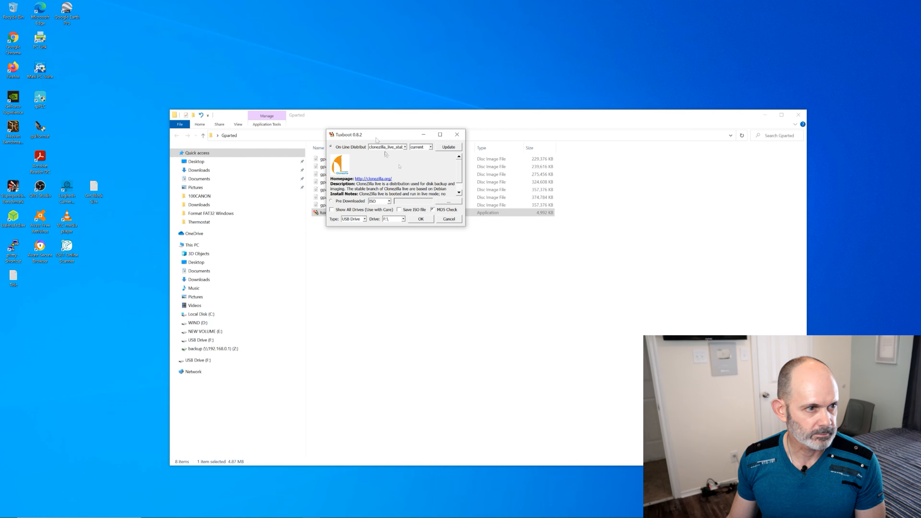
{"action": "left_click_drag", "start_coordinate": [464, 226], "coordinate": [668, 311]}
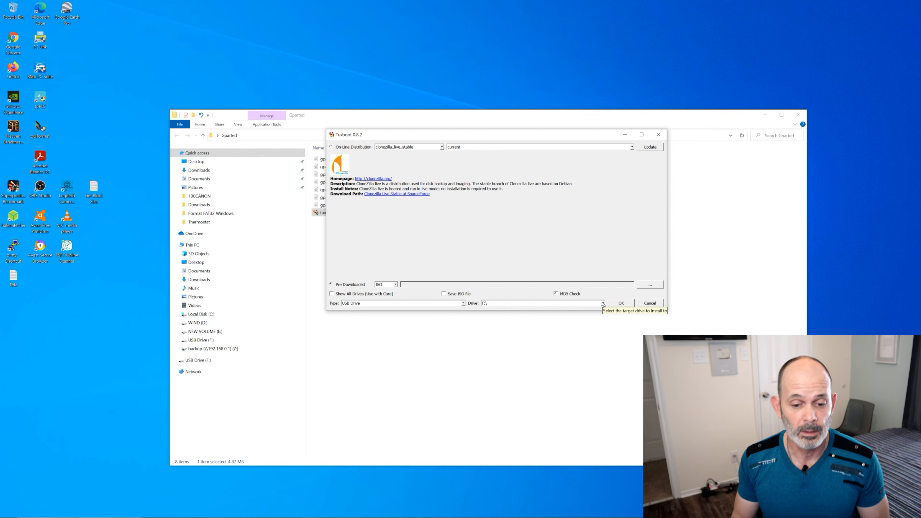
Keep USB Drive as the Tuxboot target type and choose F:\ as the target drive
{"action": "left_click", "coordinate": [463, 305]}
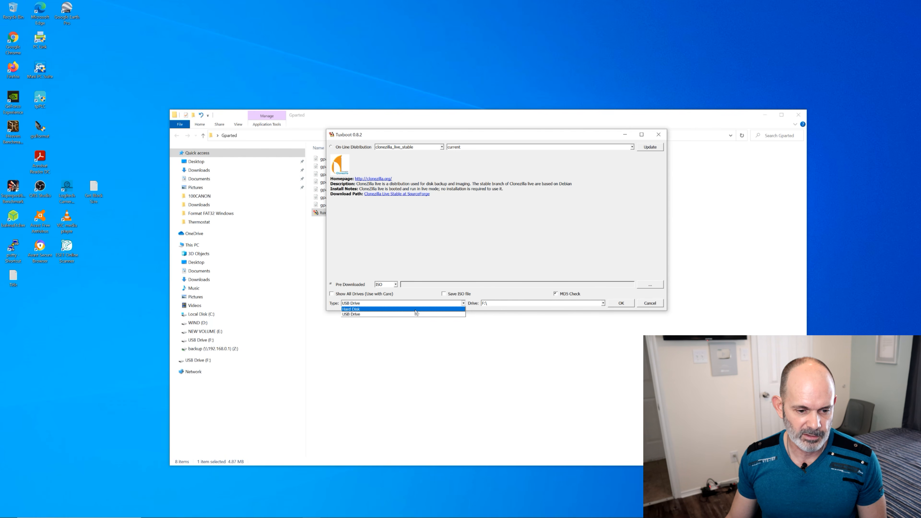
{"action": "left_click", "coordinate": [541, 295]}
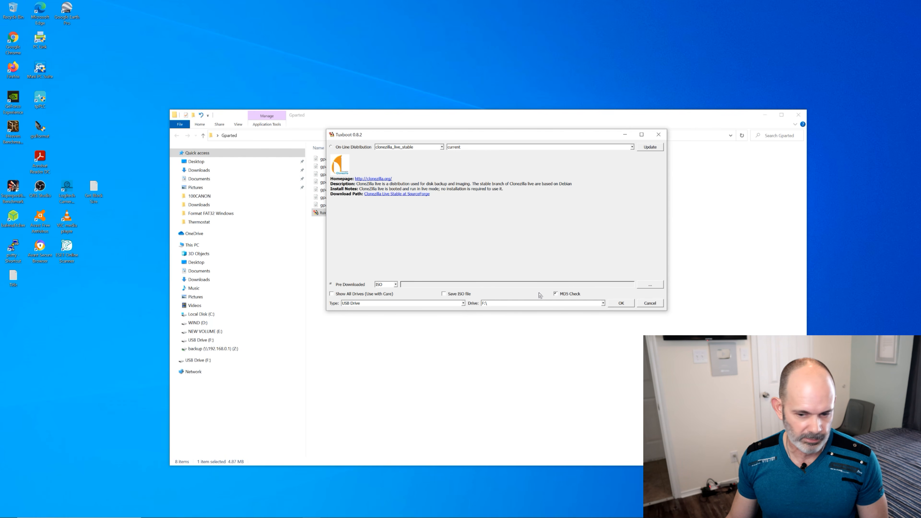
{"action": "left_click", "coordinate": [603, 304]}
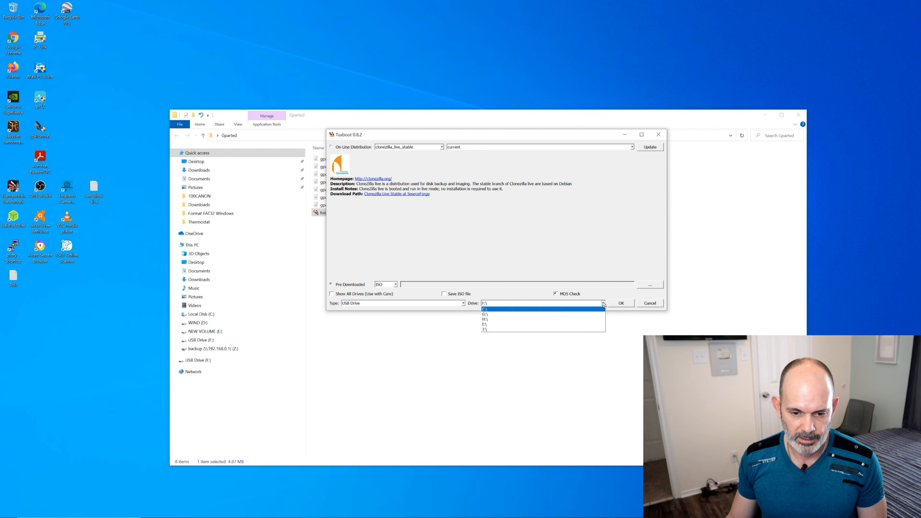
{"action": "left_click", "coordinate": [508, 309]}
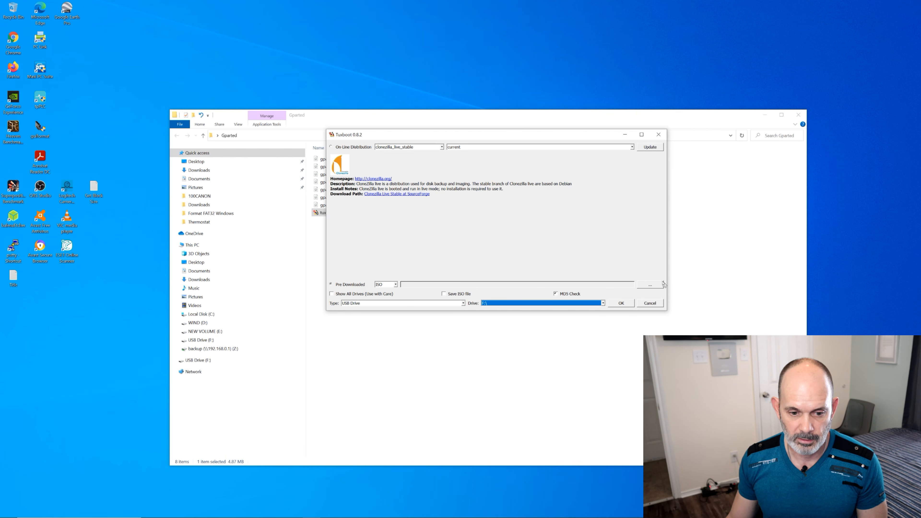
Load the pre-downloaded gparted-live-1.1.0-5-i686 ISO from the Gparted folder, install it to the USB drive, and exit Tuxboot
{"action": "left_click", "coordinate": [658, 287]}
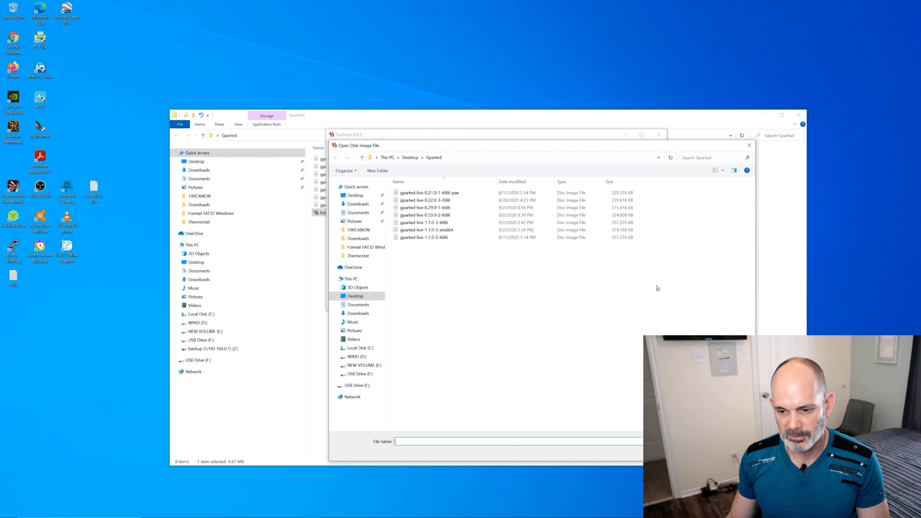
{"action": "left_click", "coordinate": [423, 238]}
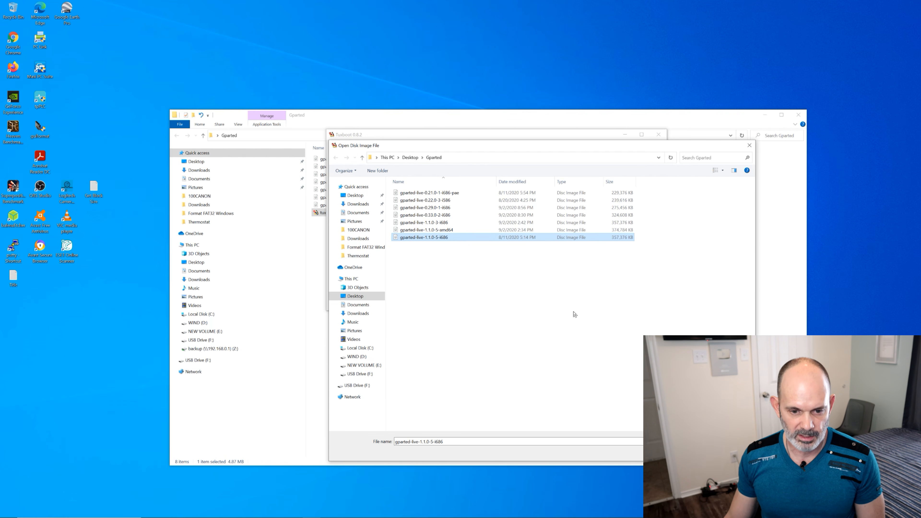
{"action": "key", "text": "F2"}
{"action": "key", "text": "Escape"}
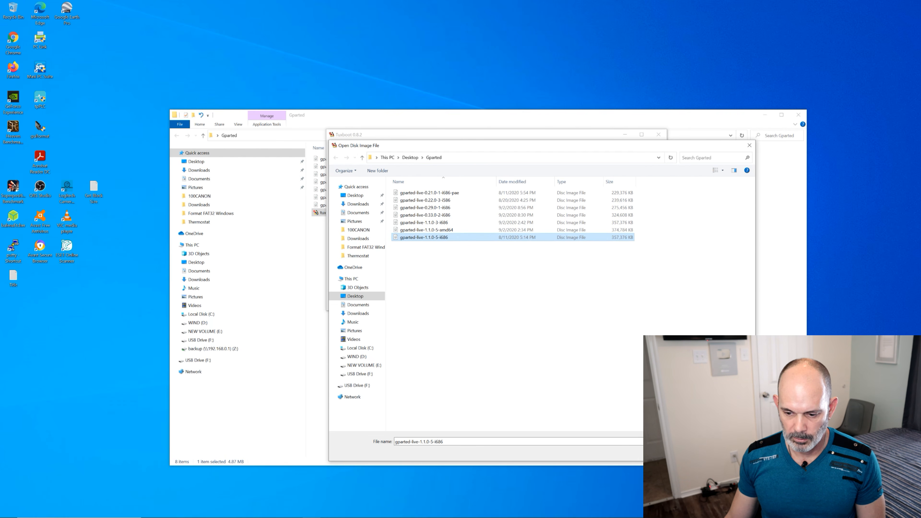
{"action": "key", "text": "Return"}
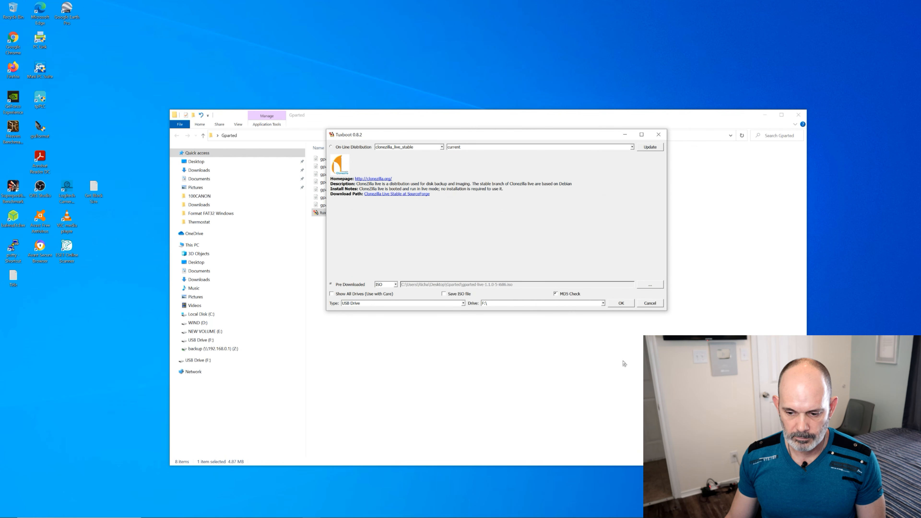
{"action": "left_click", "coordinate": [621, 303]}
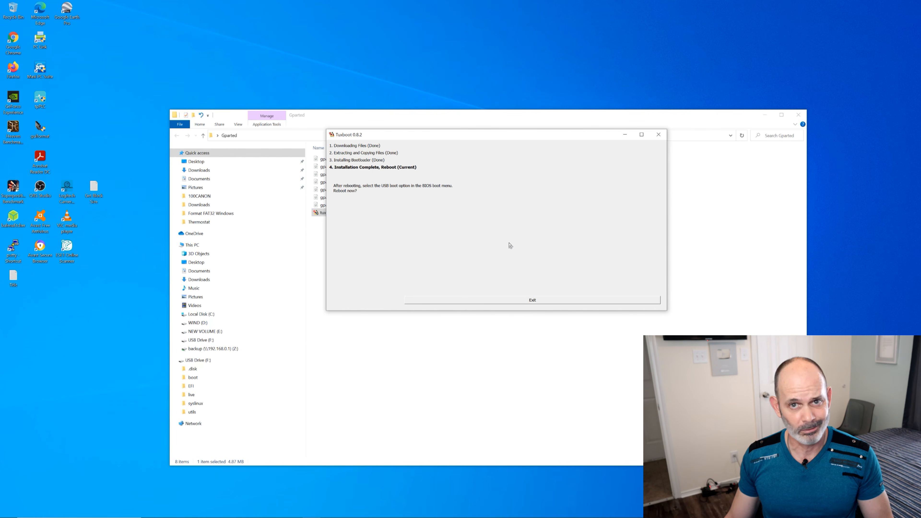
{"action": "left_click", "coordinate": [554, 301]}
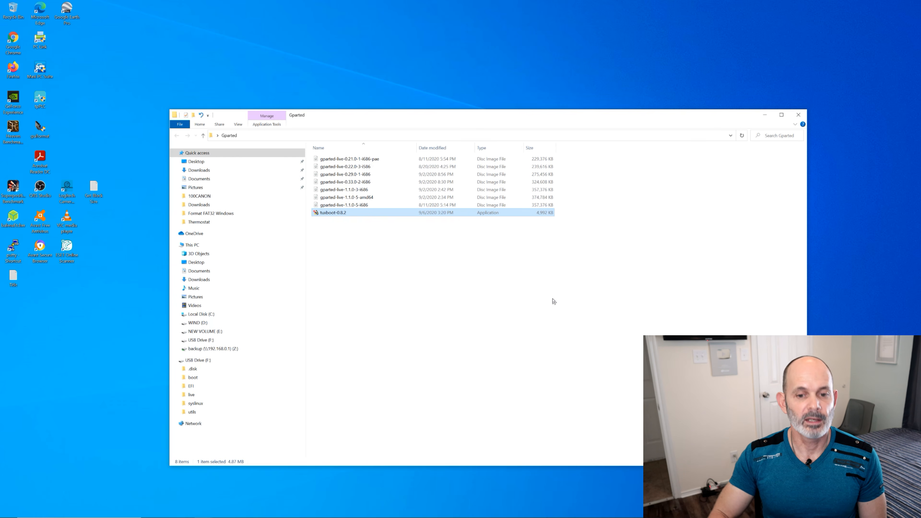
Close the Gparted folder and open USB Drive (F:) in File Explorer to check its contents
{"action": "left_click", "coordinate": [800, 115]}
{"action": "mouse_move", "coordinate": [204, 516]}
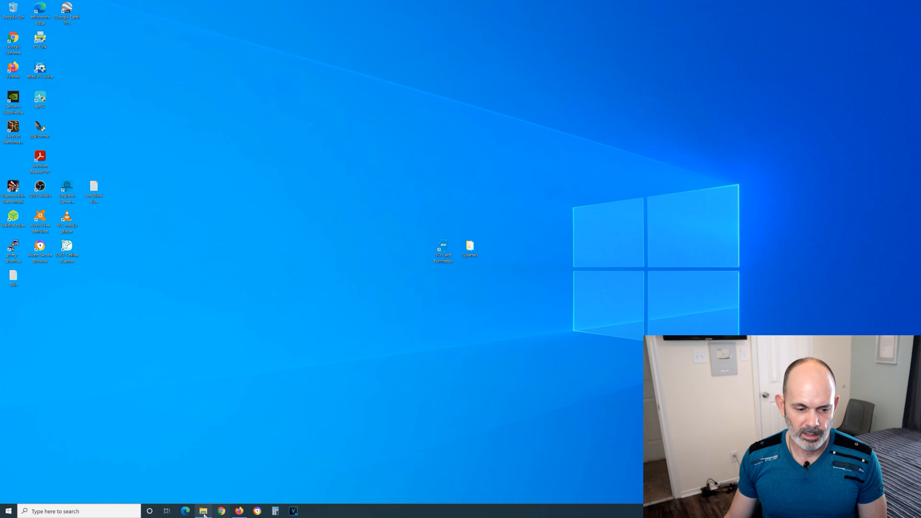
{"action": "left_click", "coordinate": [204, 512]}
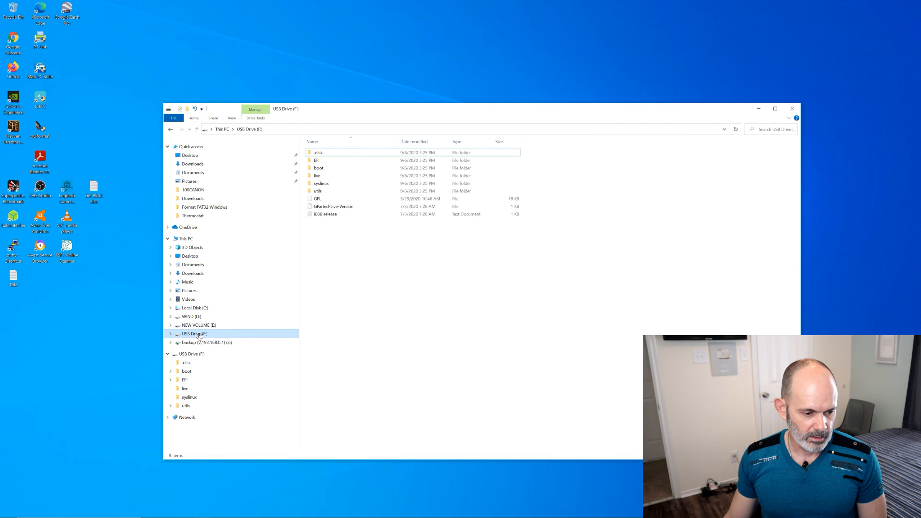
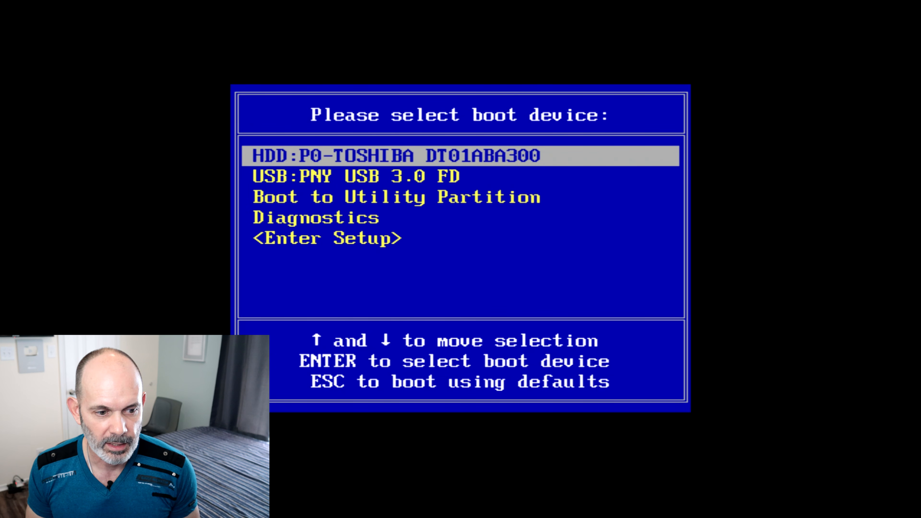
Boot the computer from the USB:PNY USB 3.0 FD device
{"action": "key", "text": "Down"}
{"action": "key", "text": "Down"}
{"action": "key", "text": "Up"}
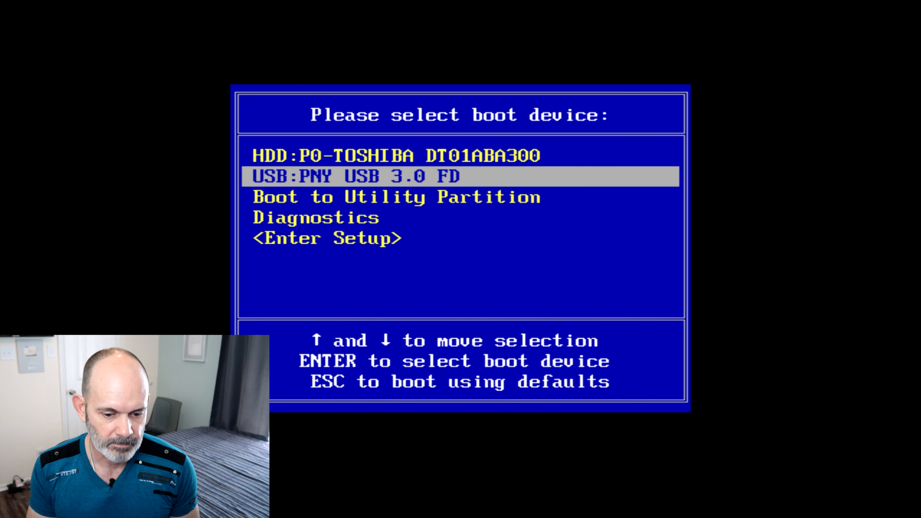
{"action": "key", "text": "Return"}
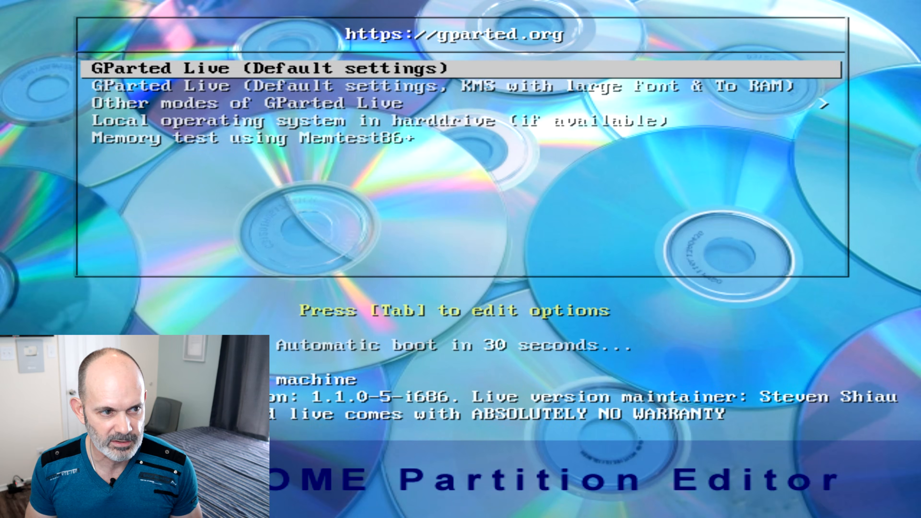
Examine the GParted Live boot entries and each mode under Other modes of GParted Live, and return to the main boot list
{"action": "key", "text": "Down"}
{"action": "key", "text": "Up"}
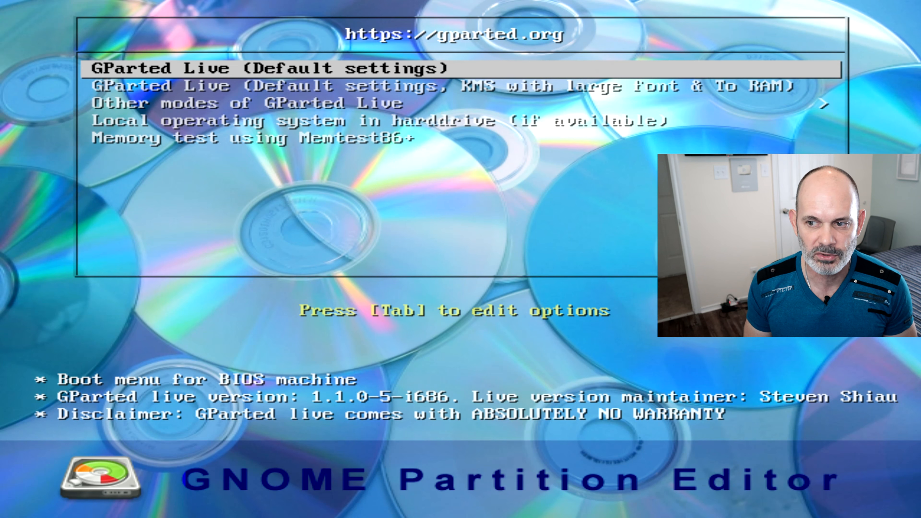
{"action": "key", "text": "Down"}
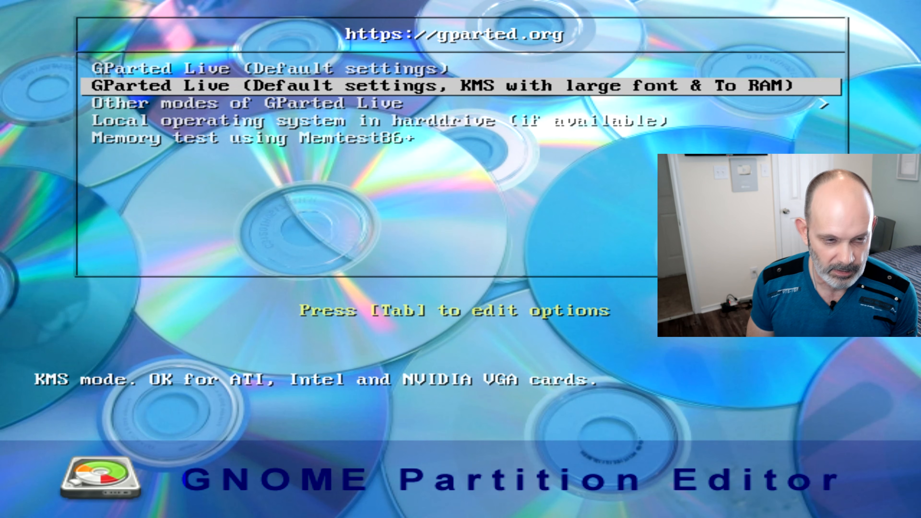
{"action": "key", "text": "Down"}
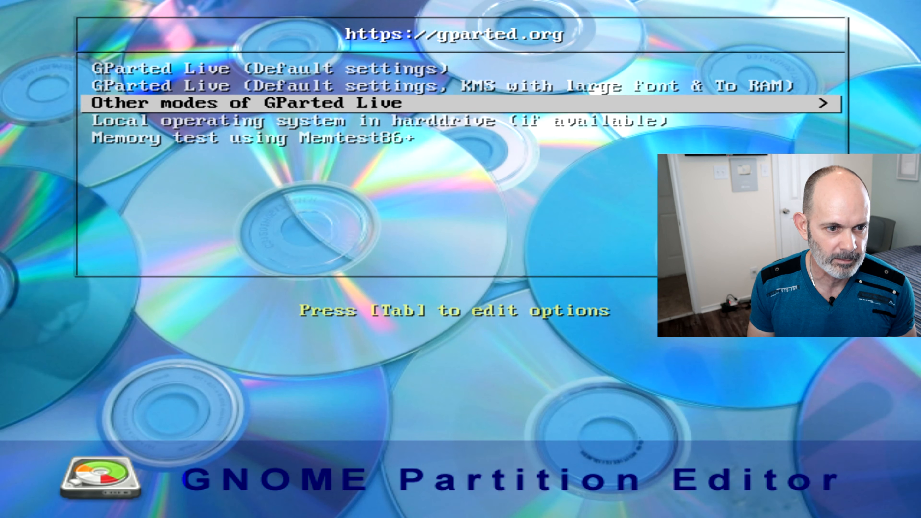
{"action": "key", "text": "Return"}
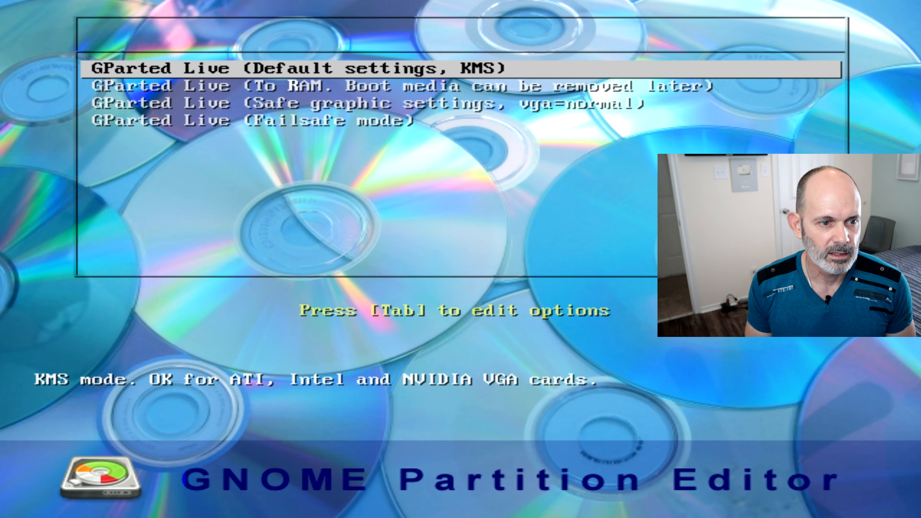
{"action": "key", "text": "Down"}
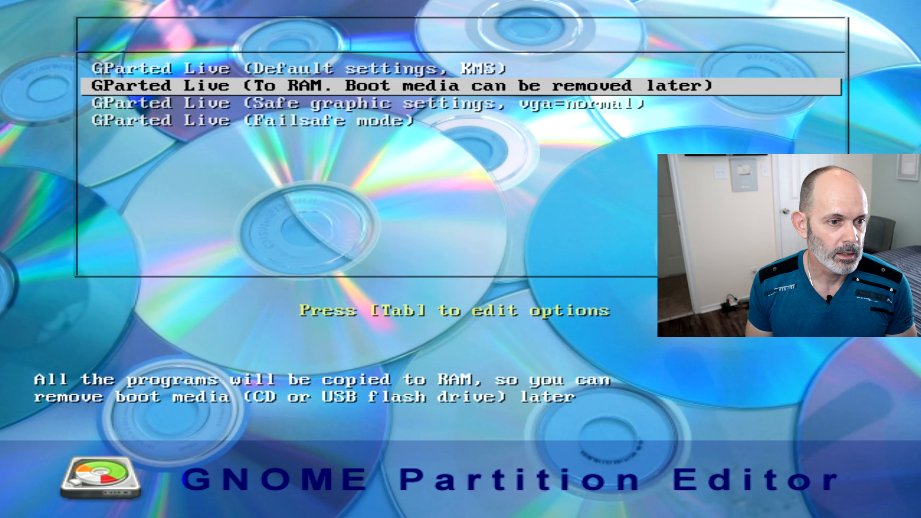
{"action": "key", "text": "Down"}
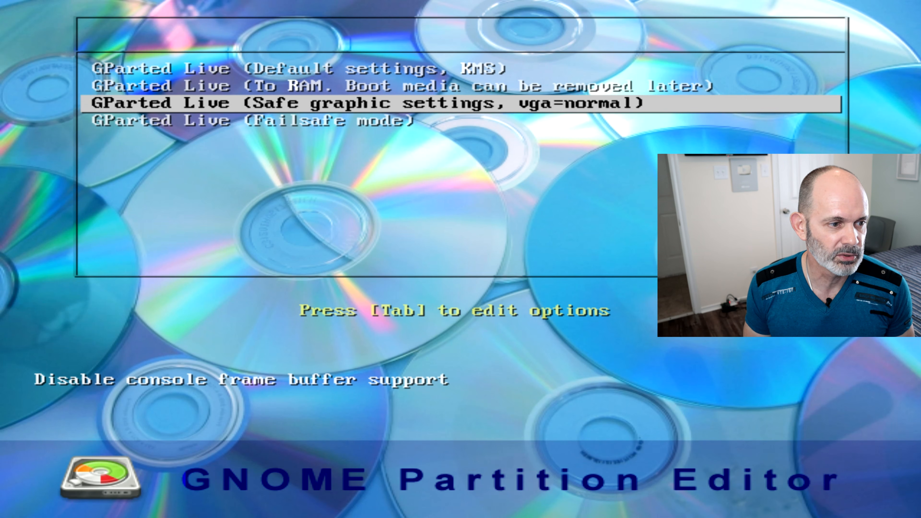
{"action": "key", "text": "Down"}
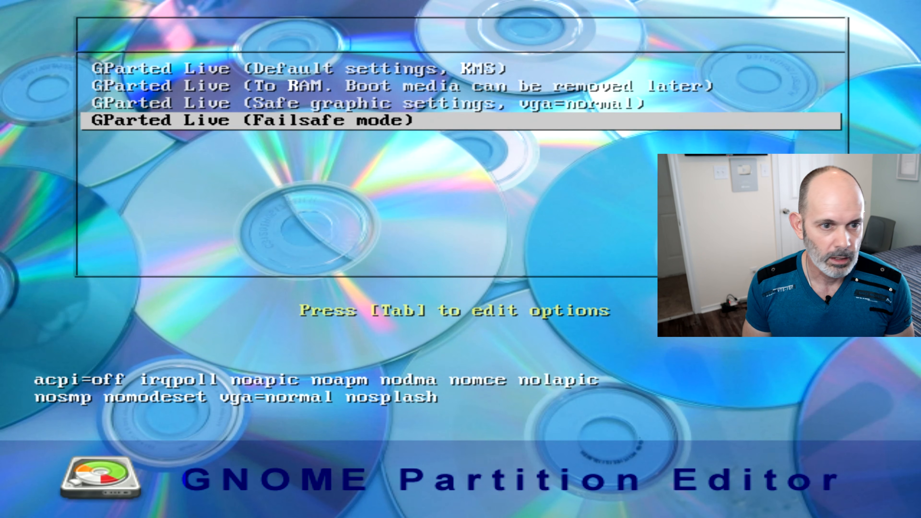
{"action": "key", "text": "Up"}
{"action": "key", "text": "Up"}
{"action": "key", "text": "Up"}
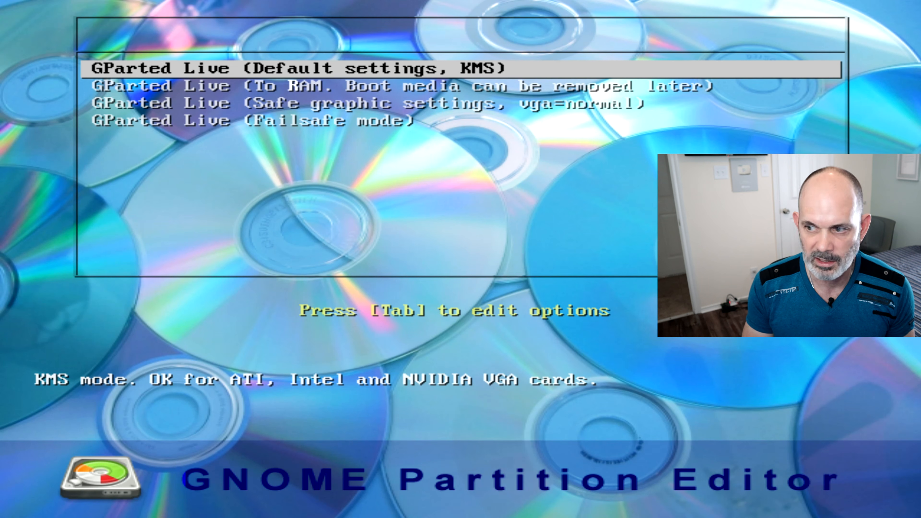
{"action": "key", "text": "Escape"}
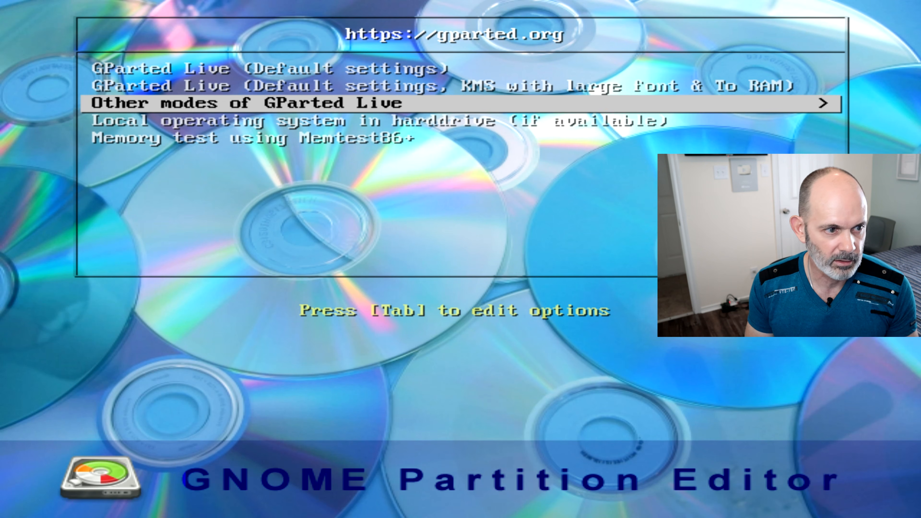
Examine the entry for booting the local operating system on the hard drive and return to GParted Live (Default settings)
{"action": "key", "text": "Up"}
{"action": "key", "text": "Up"}
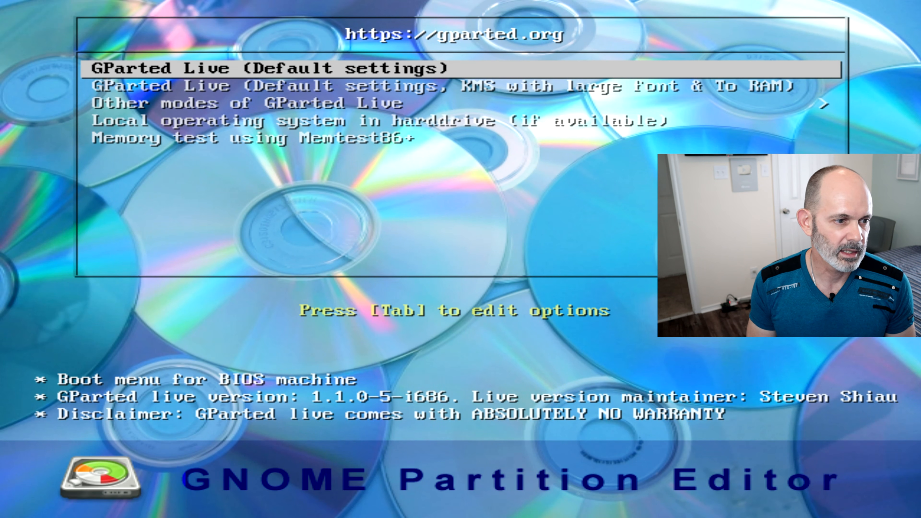
{"action": "key", "text": "Down"}
{"action": "key", "text": "Down"}
{"action": "key", "text": "Down"}
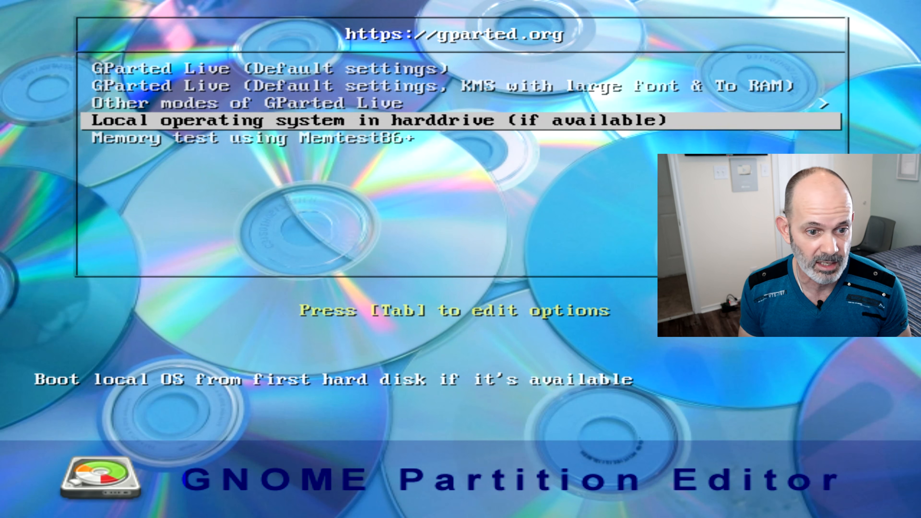
{"action": "key", "text": "Up"}
{"action": "key", "text": "Up"}
{"action": "key", "text": "Up"}
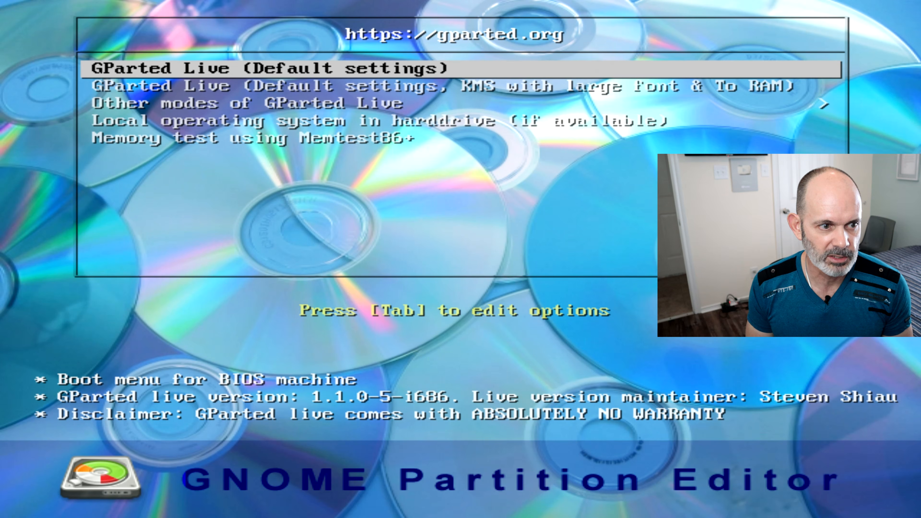
Boot GParted Live (Default settings), accepting Don't touch keymap, language 33 (US English) and mode 0 to start X automatically
{"action": "key", "text": "Return"}
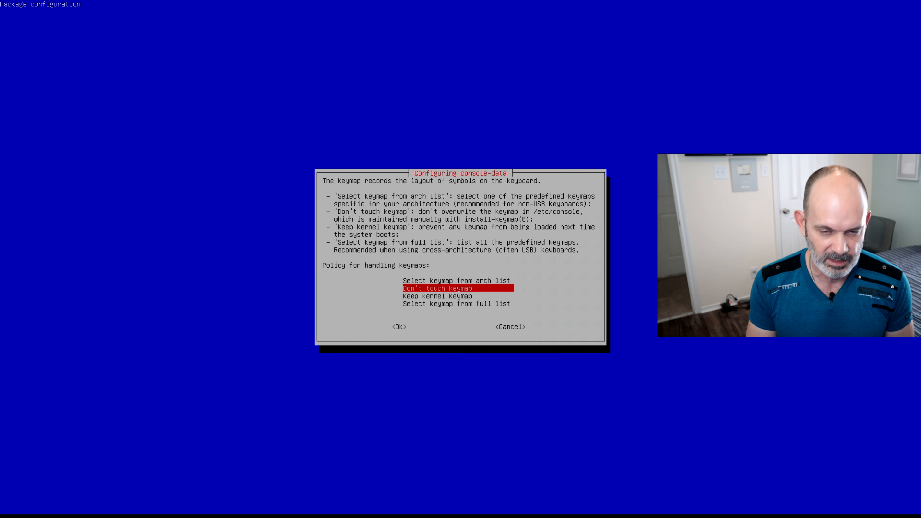
{"action": "key", "text": "Return"}
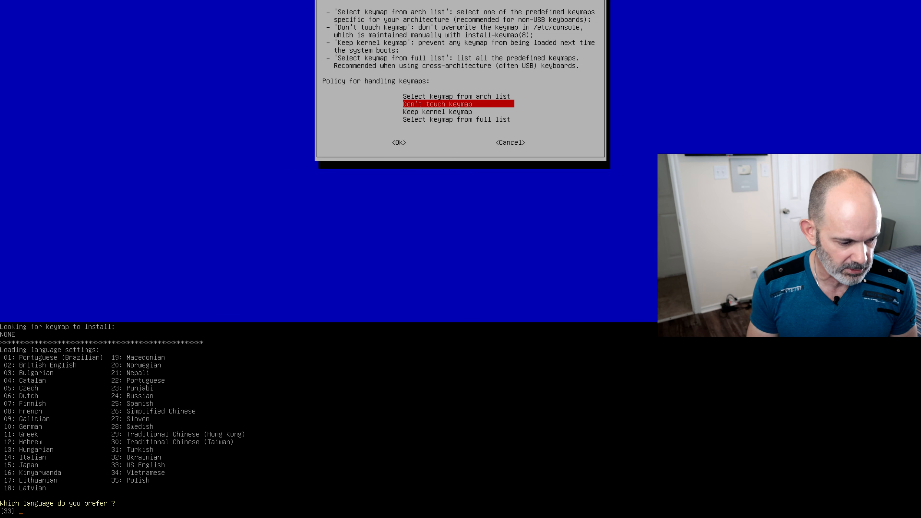
{"action": "key", "text": "Return"}
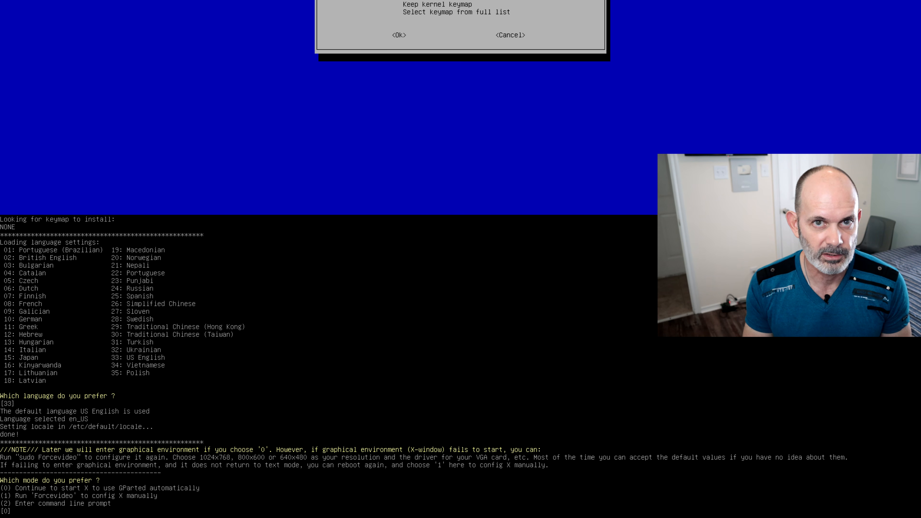
{"action": "key", "text": "Return"}
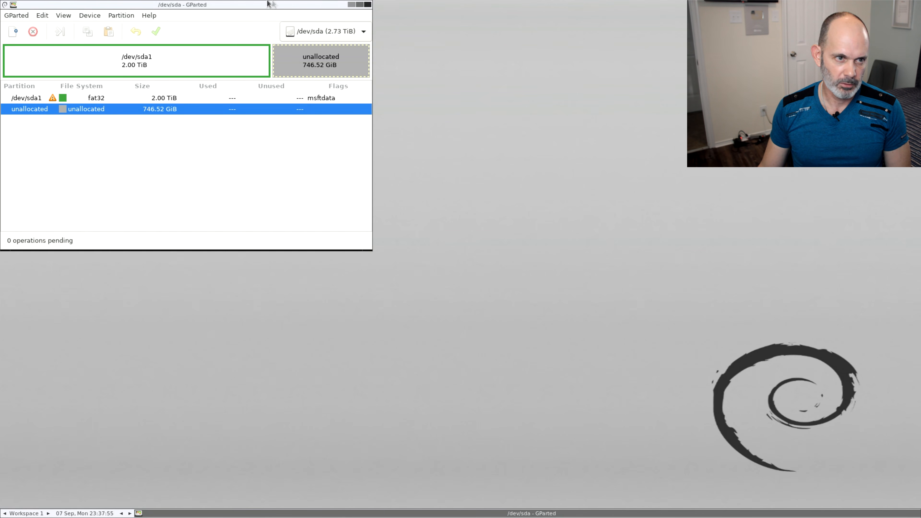
Move the GParted window to the middle of the desktop and check which disk devices are available
{"action": "left_click_drag", "start_coordinate": [273, 3], "coordinate": [585, 126]}
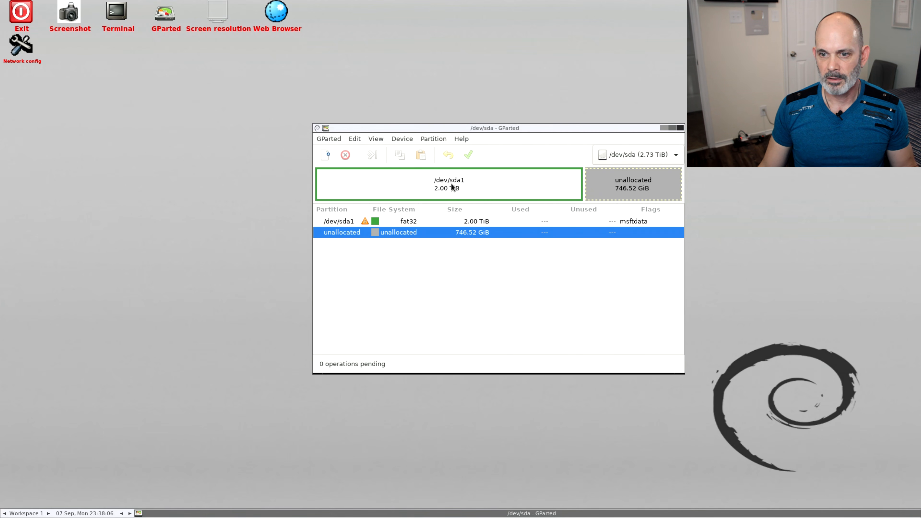
{"action": "left_click", "coordinate": [648, 155]}
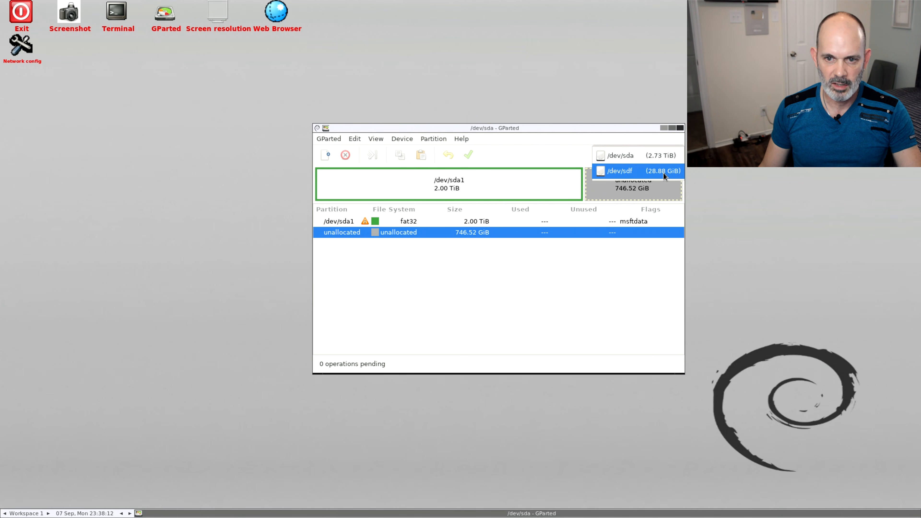
{"action": "left_click", "coordinate": [570, 136]}
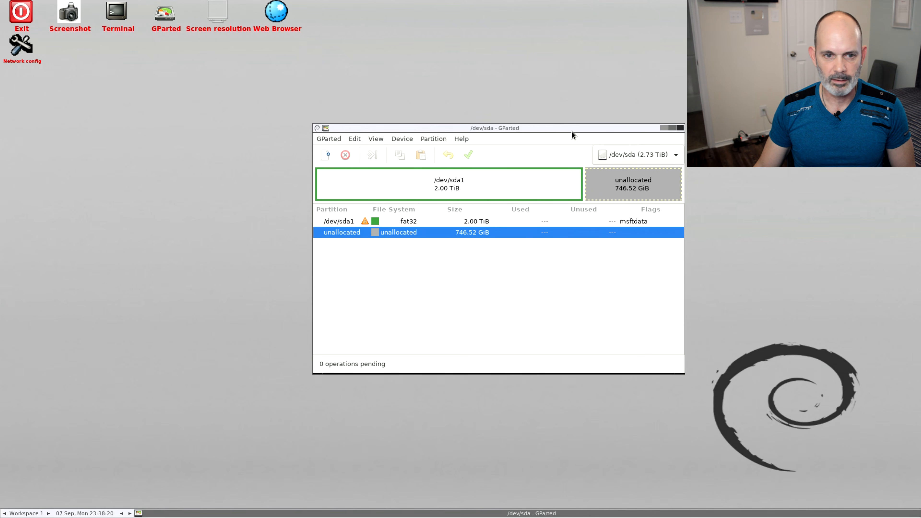
Refresh the devices twice and switch to the 3.75 GiB /dev/sdg drive
{"action": "left_click", "coordinate": [331, 140]}
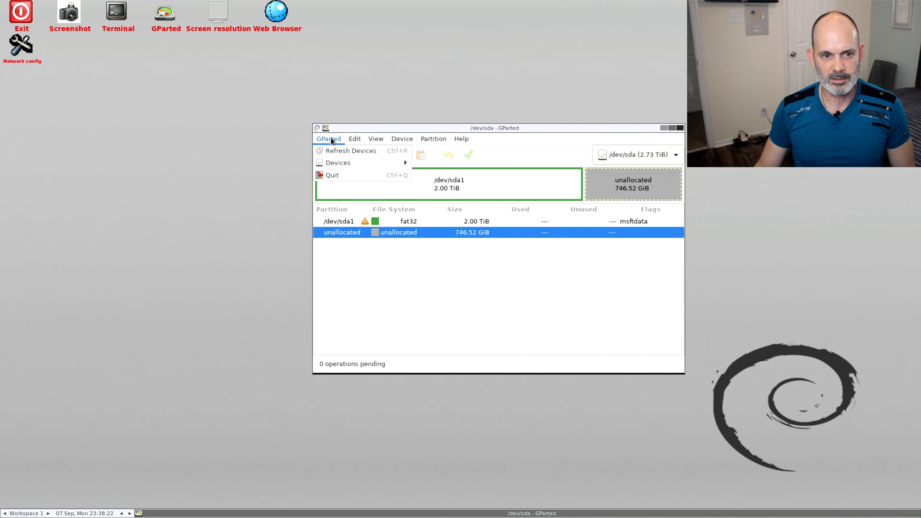
{"action": "left_click", "coordinate": [334, 151]}
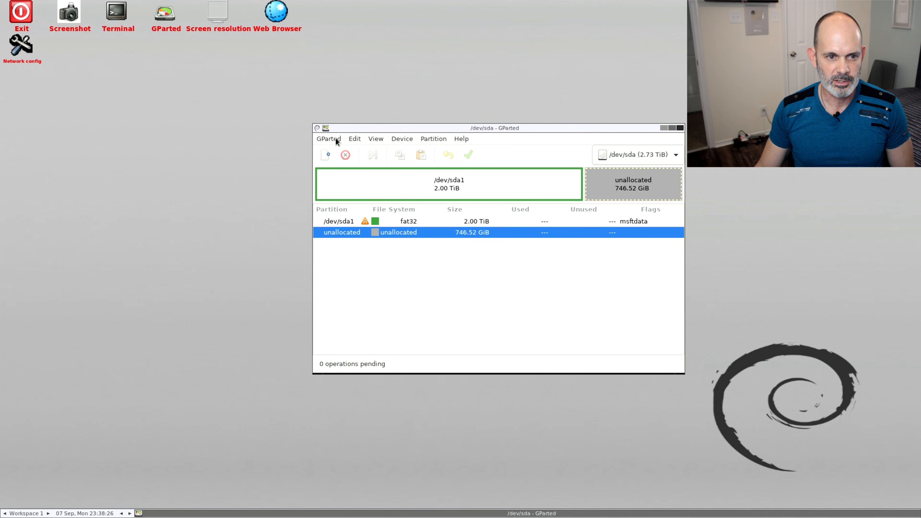
{"action": "left_click", "coordinate": [336, 141]}
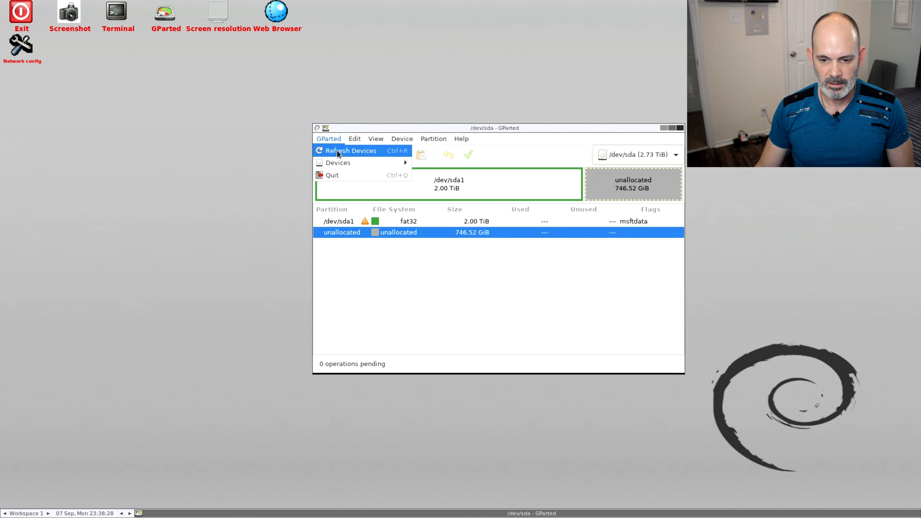
{"action": "left_click", "coordinate": [337, 153]}
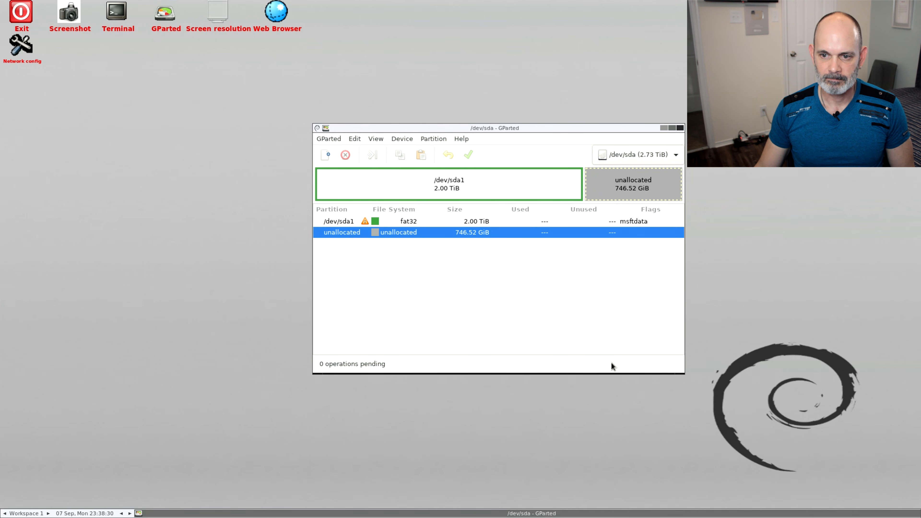
{"action": "left_click", "coordinate": [653, 155]}
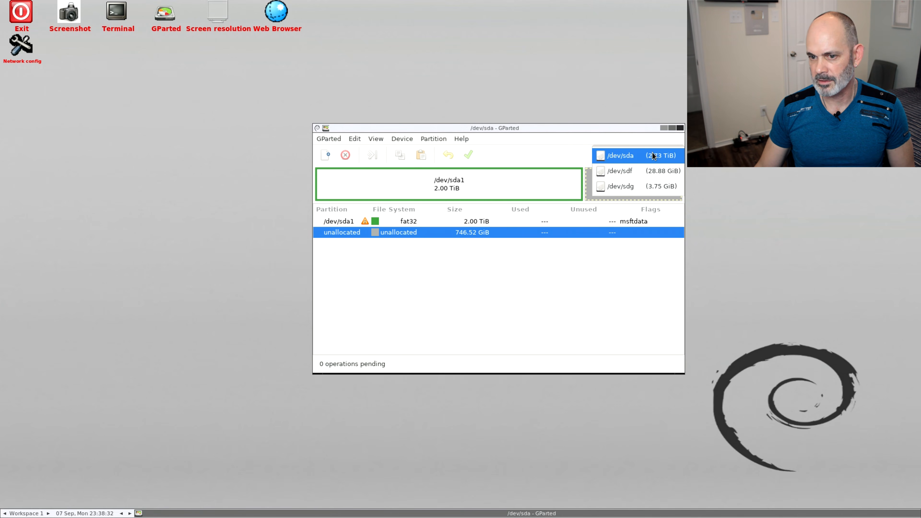
{"action": "left_click", "coordinate": [658, 185]}
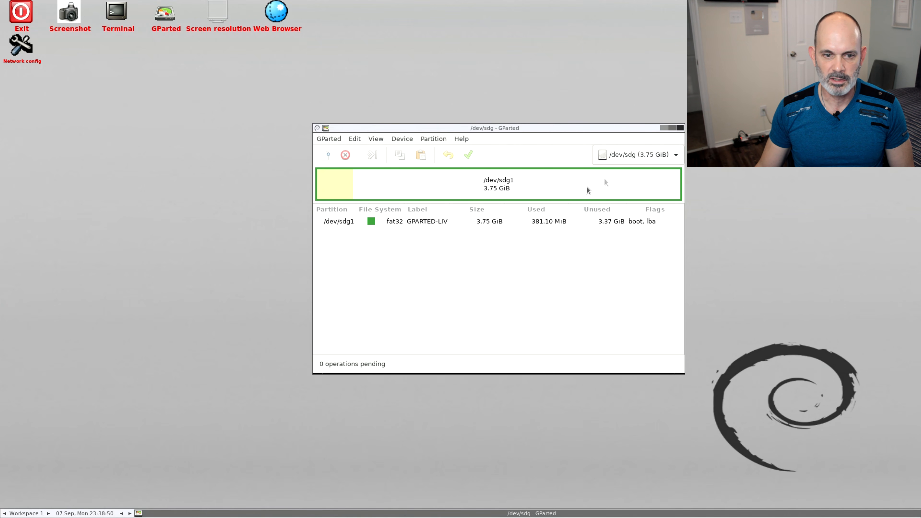
Queue a resize of the /dev/sdg1 partition down to about 606 MiB, leaving about 3229 MiB of free space following it
{"action": "left_click", "coordinate": [560, 194]}
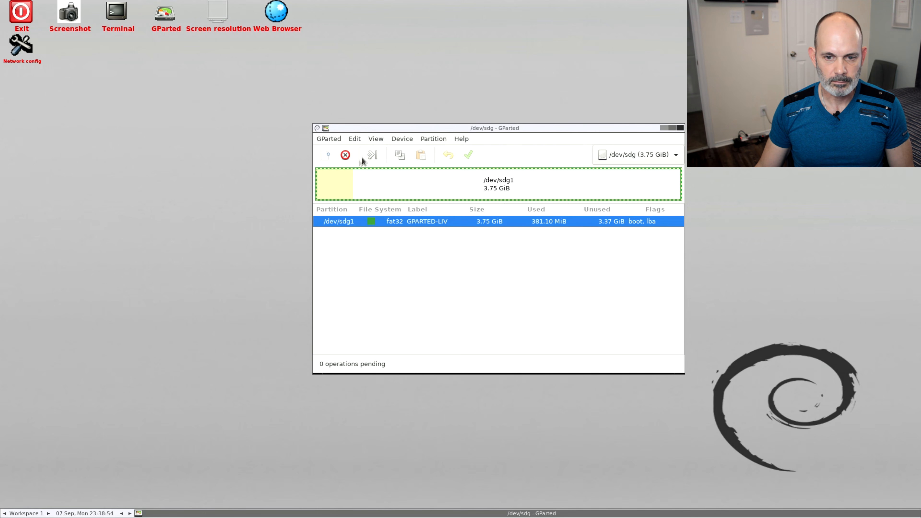
{"action": "left_click", "coordinate": [374, 156]}
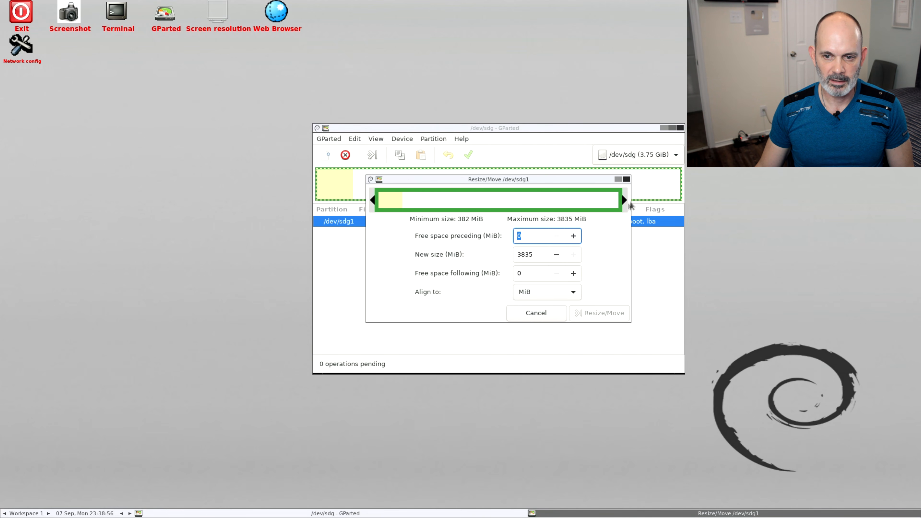
{"action": "left_click_drag", "start_coordinate": [624, 201], "coordinate": [421, 212]}
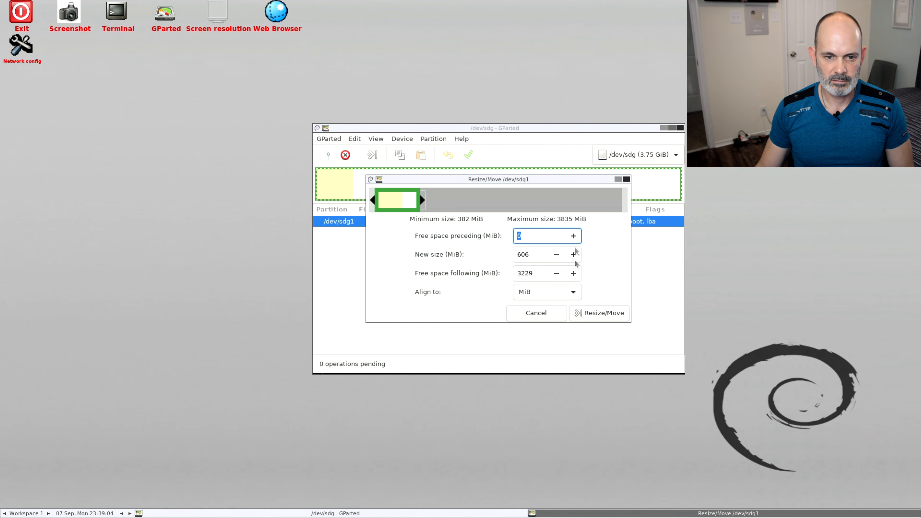
{"action": "left_click", "coordinate": [614, 312]}
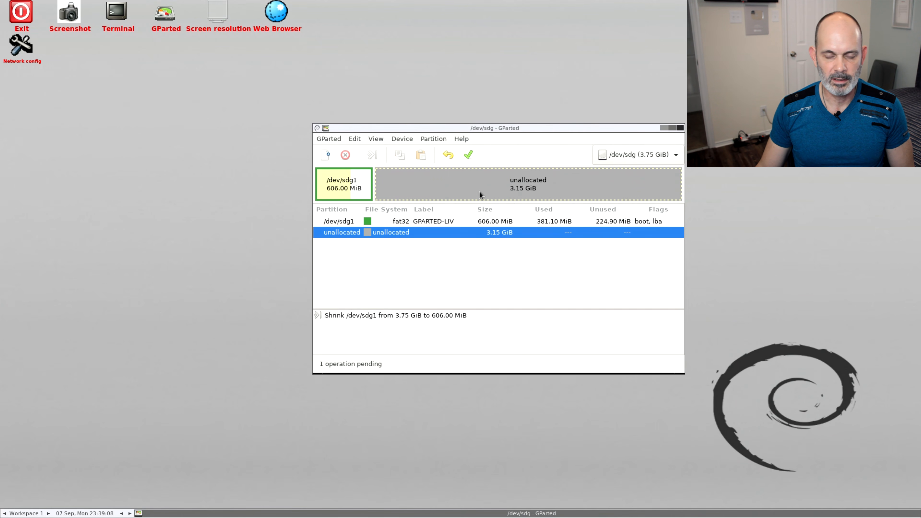
Apply the pending shrink of /dev/sdg1 and expand the operation details, including the calibrate /dev/sdg1 stage
{"action": "left_click", "coordinate": [468, 155]}
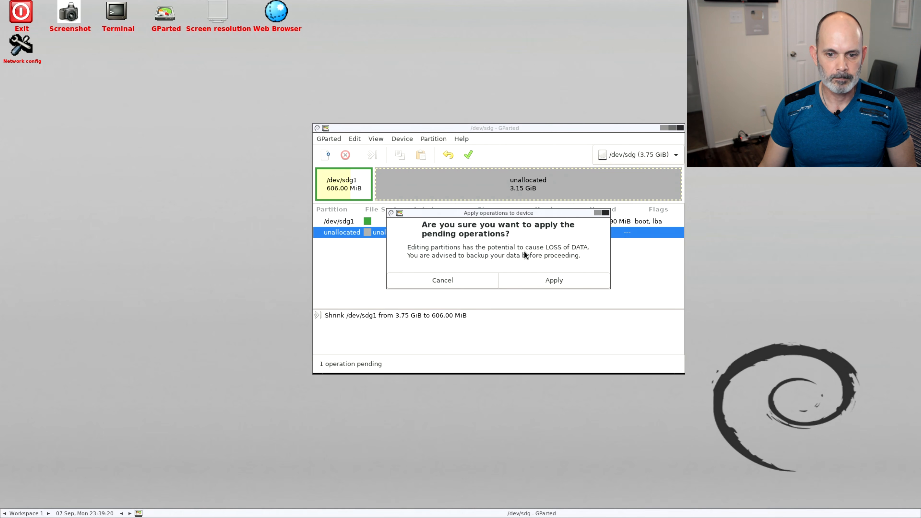
{"action": "left_click", "coordinate": [539, 285]}
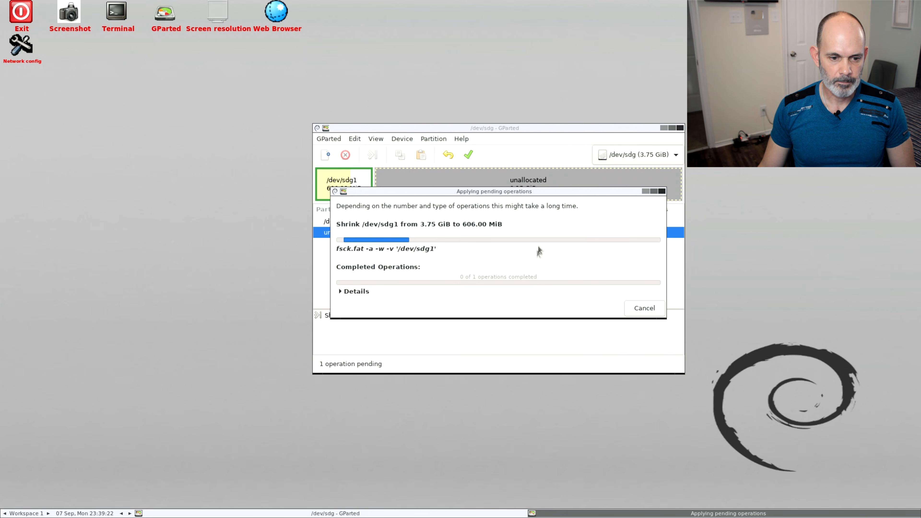
{"action": "left_click", "coordinate": [355, 292]}
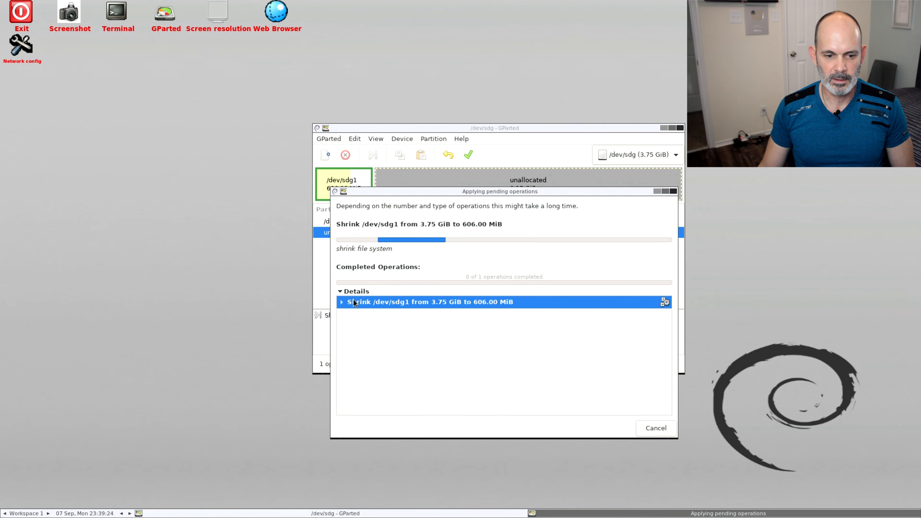
{"action": "left_click", "coordinate": [342, 303]}
{"action": "left_click", "coordinate": [350, 315]}
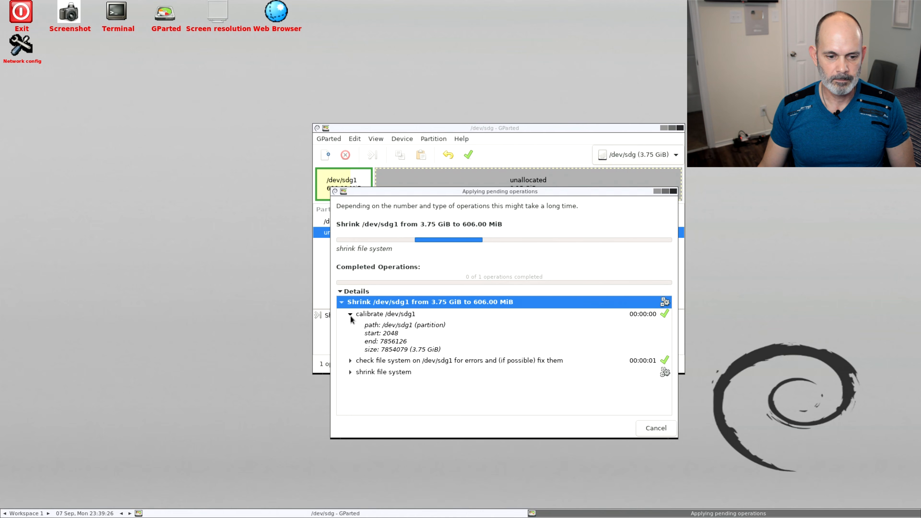
Expand the file system check and shrink stages of the /dev/sdg1 operation, and close the details when all operations complete
{"action": "left_click", "coordinate": [350, 360]}
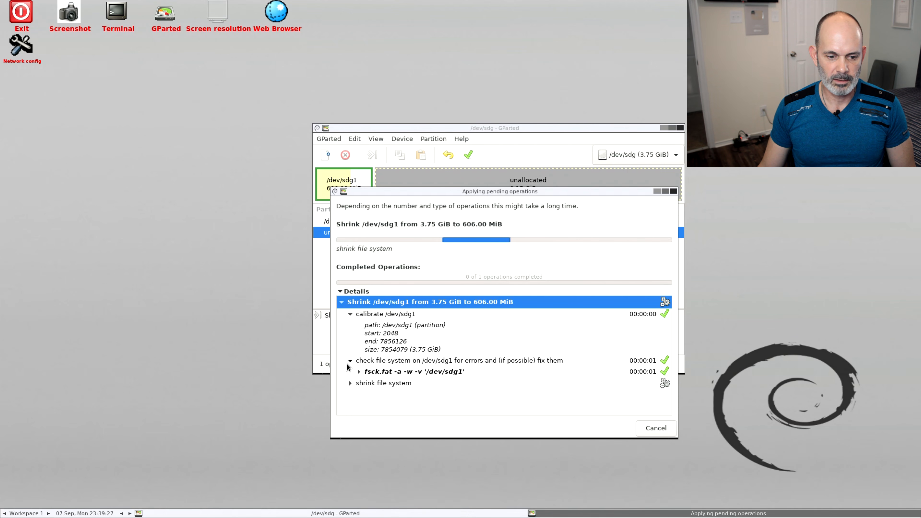
{"action": "left_click", "coordinate": [350, 384]}
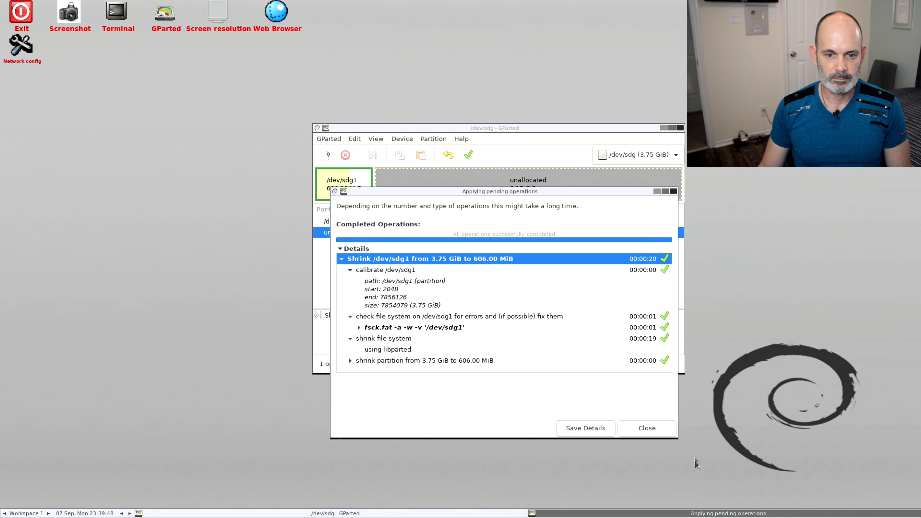
{"action": "left_click", "coordinate": [654, 428]}
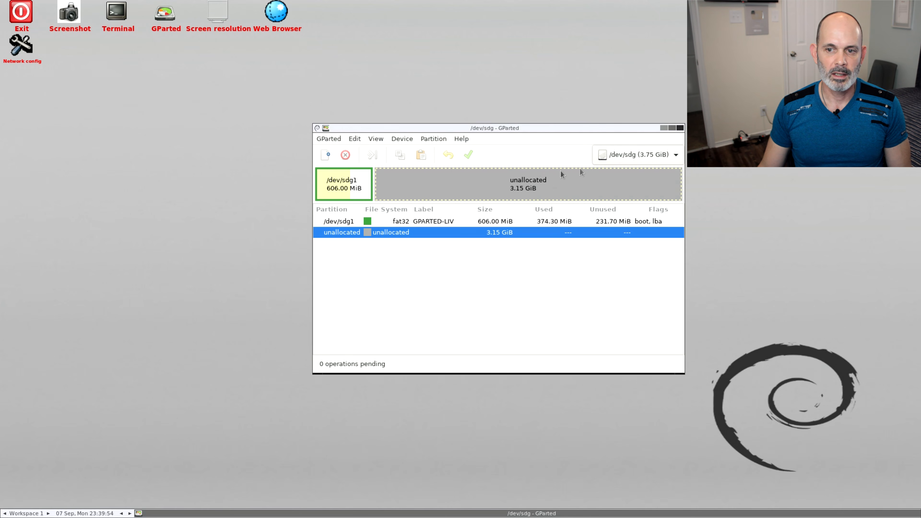
Switch to the 2.73 TiB /dev/sda drive
{"action": "left_click", "coordinate": [652, 156]}
{"action": "left_click", "coordinate": [652, 159]}
{"action": "left_click", "coordinate": [649, 156]}
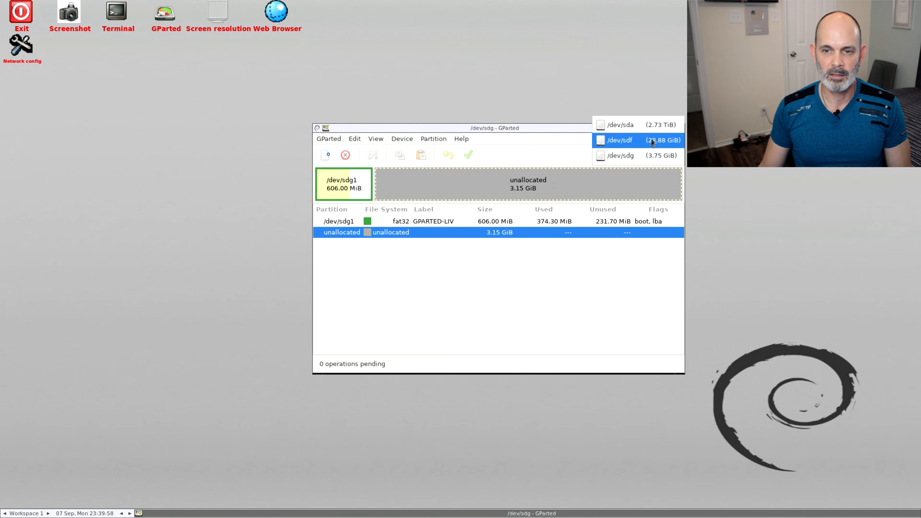
{"action": "left_click", "coordinate": [652, 126]}
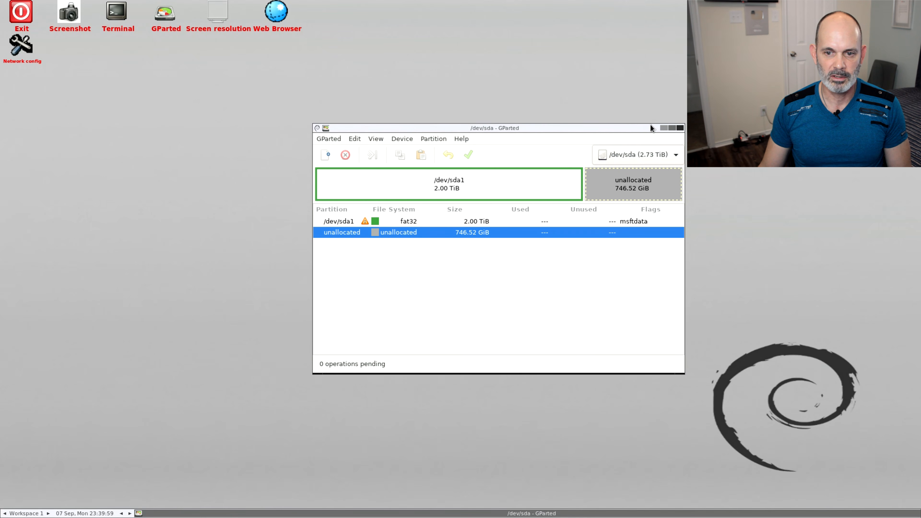
{"action": "left_click", "coordinate": [438, 175]}
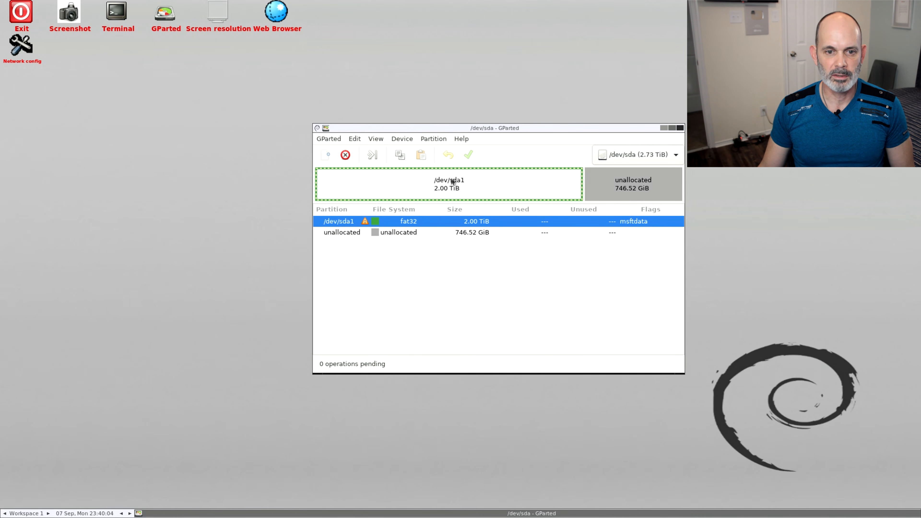
{"action": "left_click", "coordinate": [371, 156]}
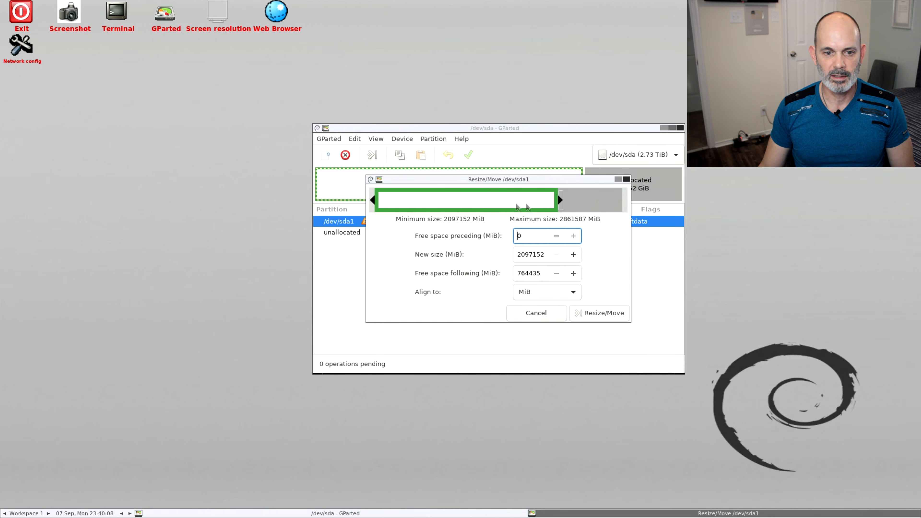
{"action": "left_click_drag", "start_coordinate": [523, 205], "coordinate": [586, 204]}
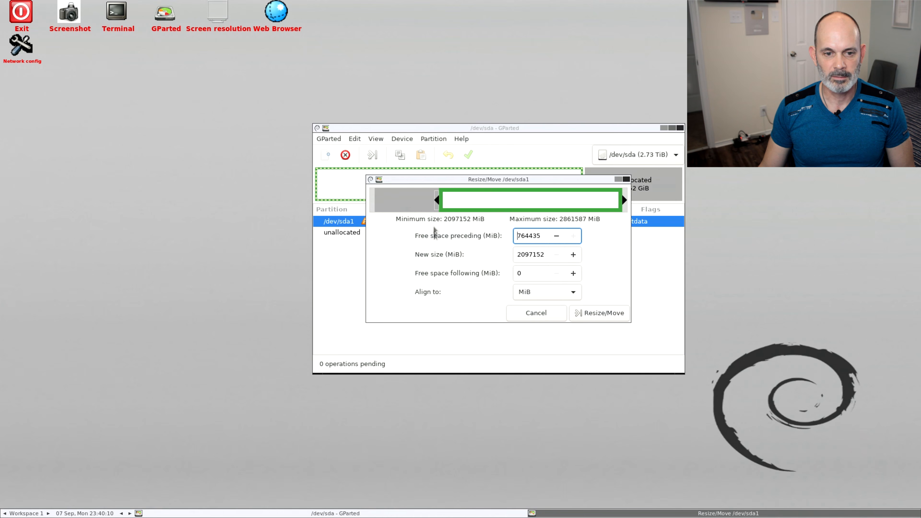
{"action": "left_click_drag", "start_coordinate": [507, 201], "coordinate": [443, 202]}
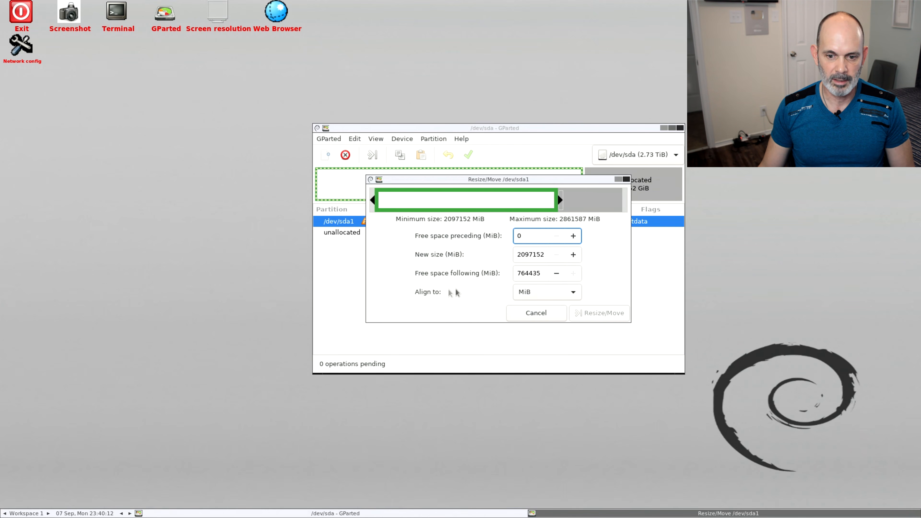
{"action": "left_click", "coordinate": [556, 317]}
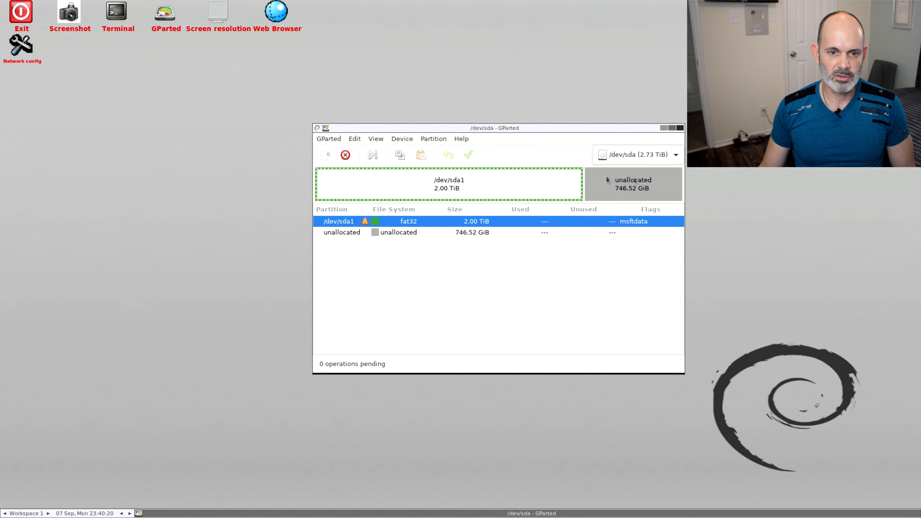
Queue the deletion of the /dev/sda1 partition and undo that pending operation
{"action": "left_click", "coordinate": [432, 139]}
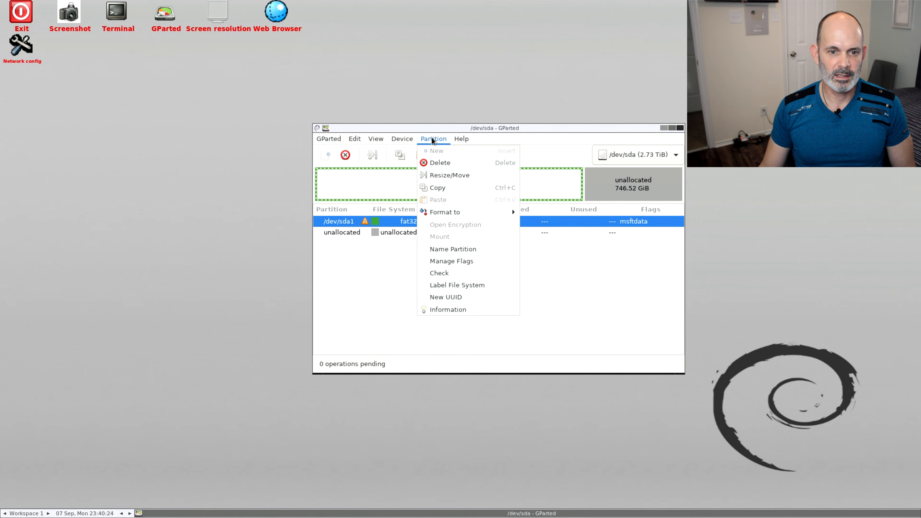
{"action": "left_click", "coordinate": [346, 168]}
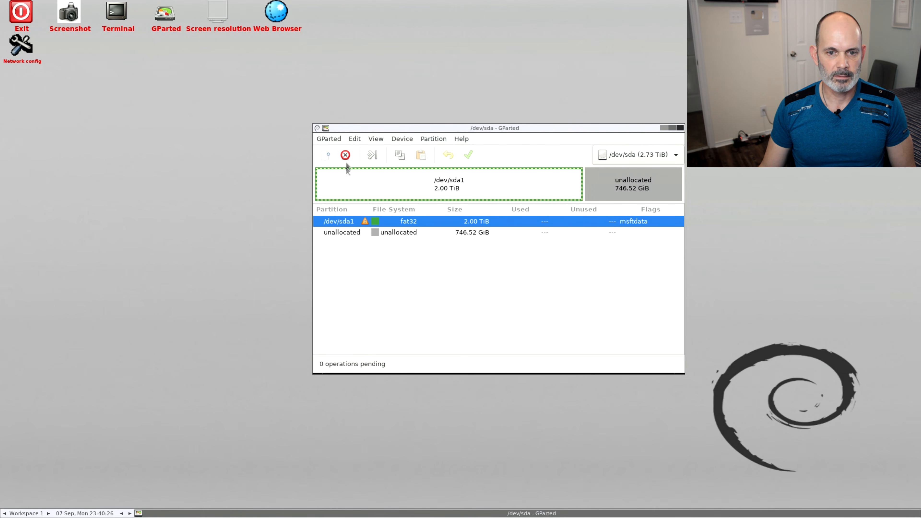
{"action": "left_click", "coordinate": [345, 155]}
{"action": "left_click", "coordinate": [456, 156]}
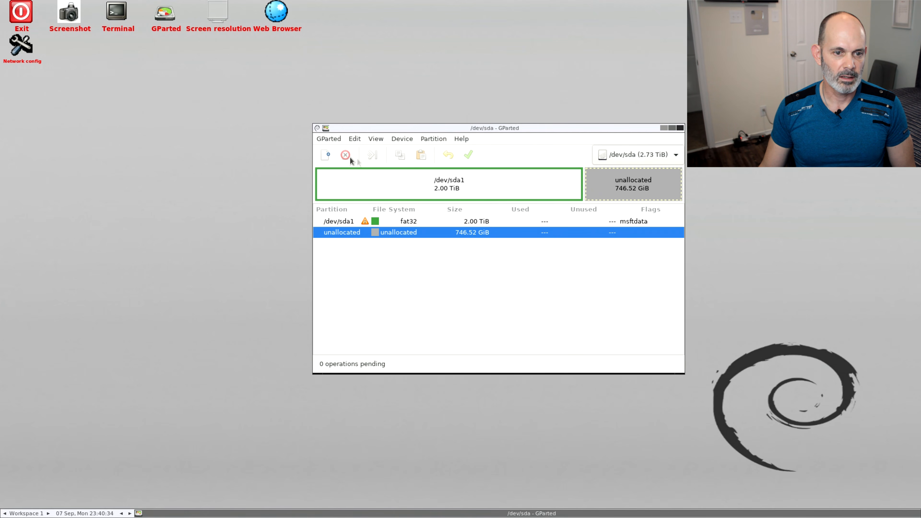
Delete the fat32 /dev/sda1 partition, apply the pending operation, and close the finished operation dialog
{"action": "left_click", "coordinate": [349, 190]}
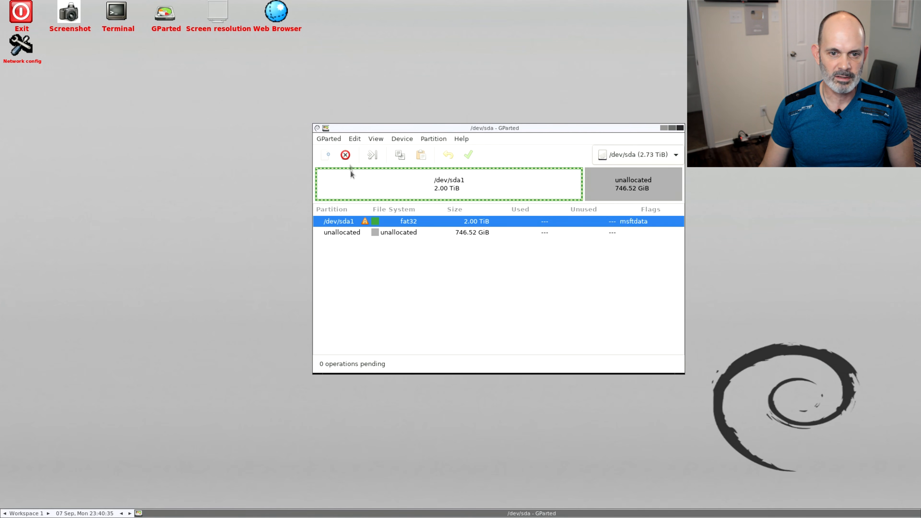
{"action": "left_click", "coordinate": [345, 155]}
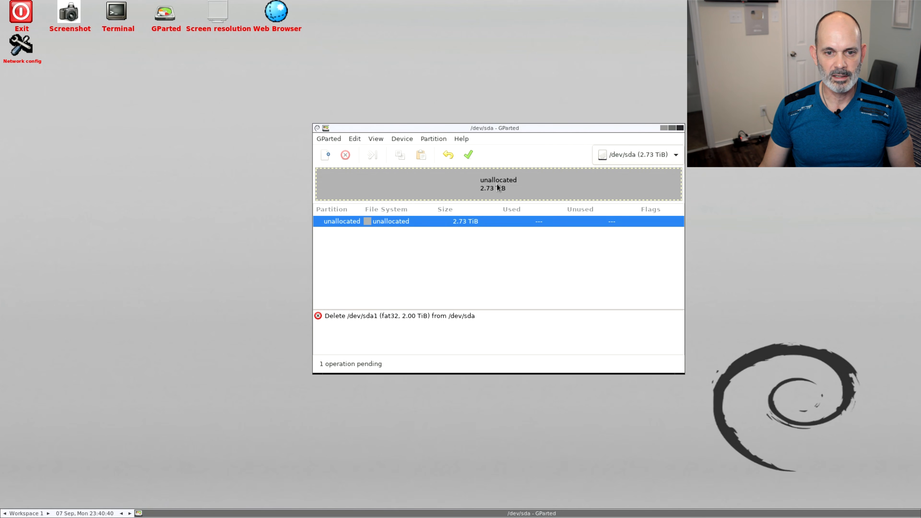
{"action": "left_click", "coordinate": [469, 155]}
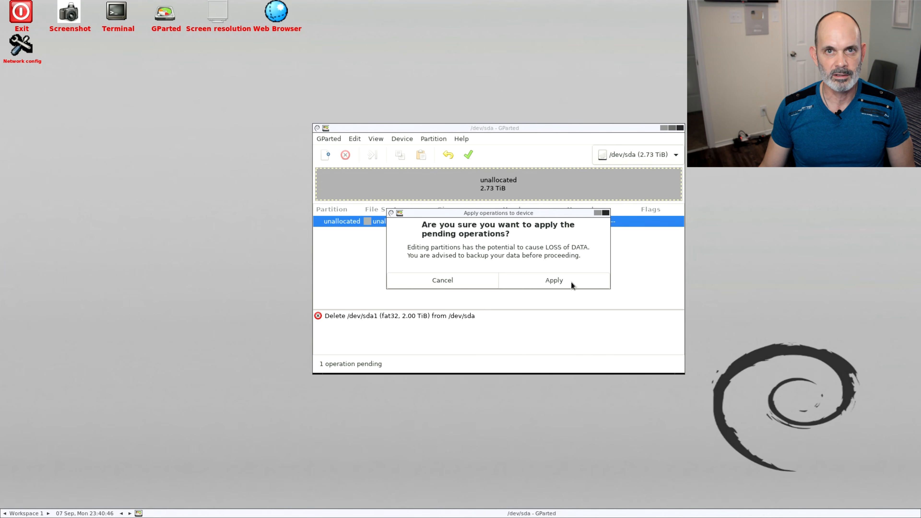
{"action": "left_click", "coordinate": [571, 283]}
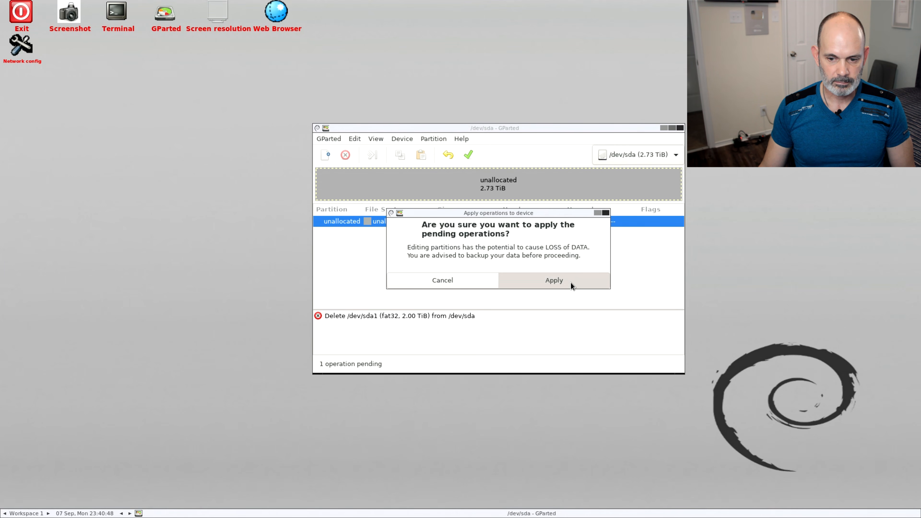
{"action": "left_click", "coordinate": [636, 308]}
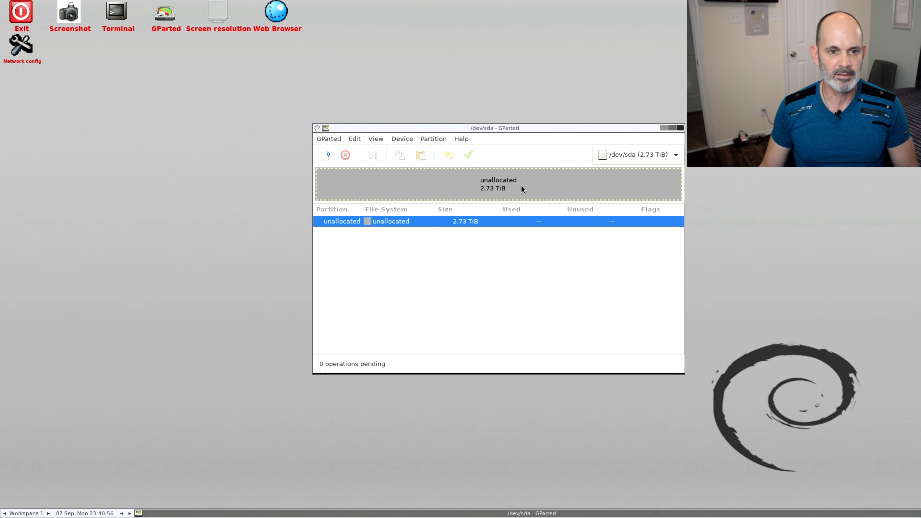
Queue a new primary ntfs partition of about 1.24 TiB at the start of the unallocated space on /dev/sda
{"action": "left_click", "coordinate": [437, 139]}
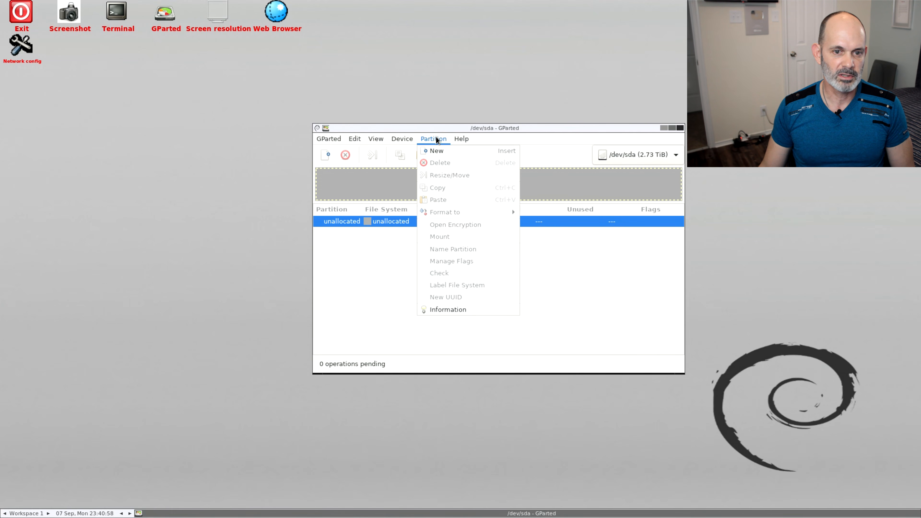
{"action": "left_click", "coordinate": [437, 153]}
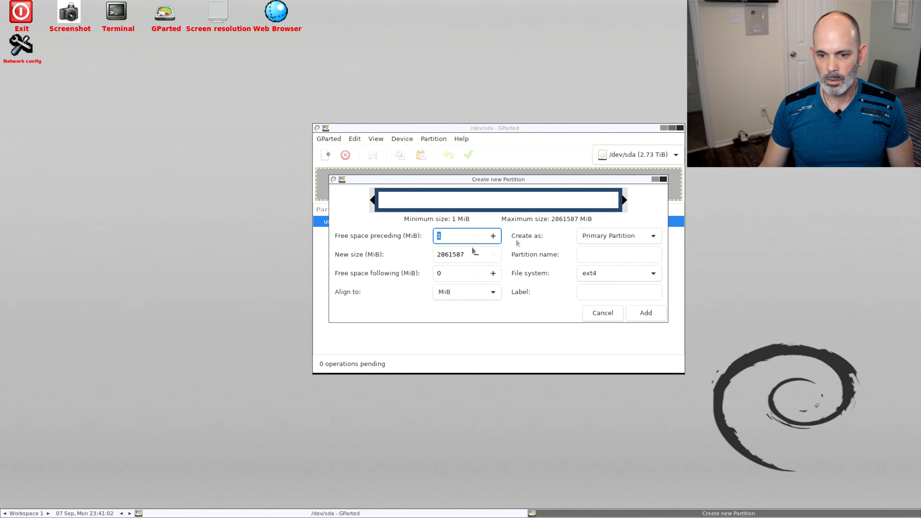
{"action": "left_click", "coordinate": [605, 277]}
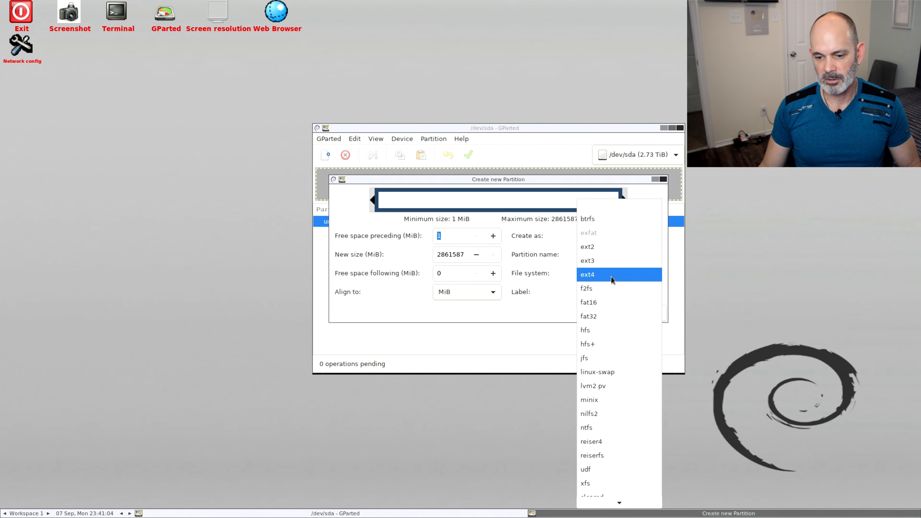
{"action": "left_click", "coordinate": [605, 427]}
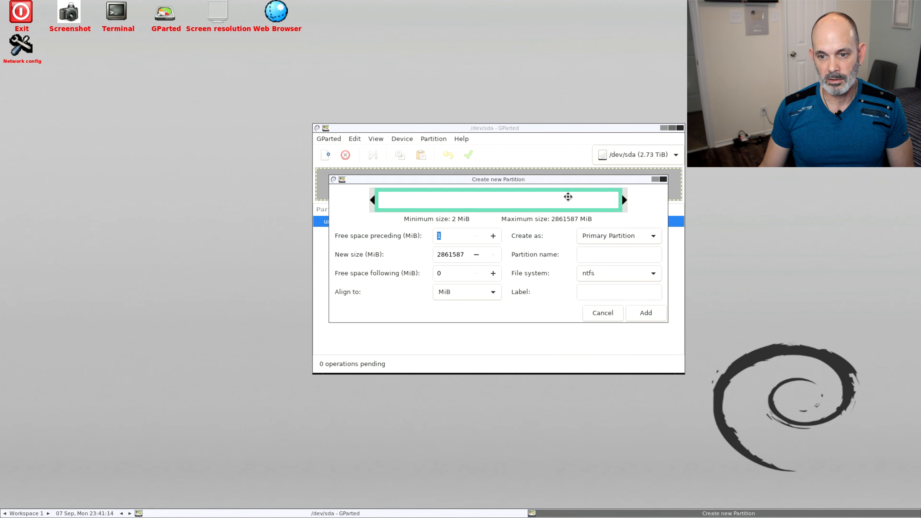
{"action": "left_click_drag", "start_coordinate": [620, 201], "coordinate": [689, 205]}
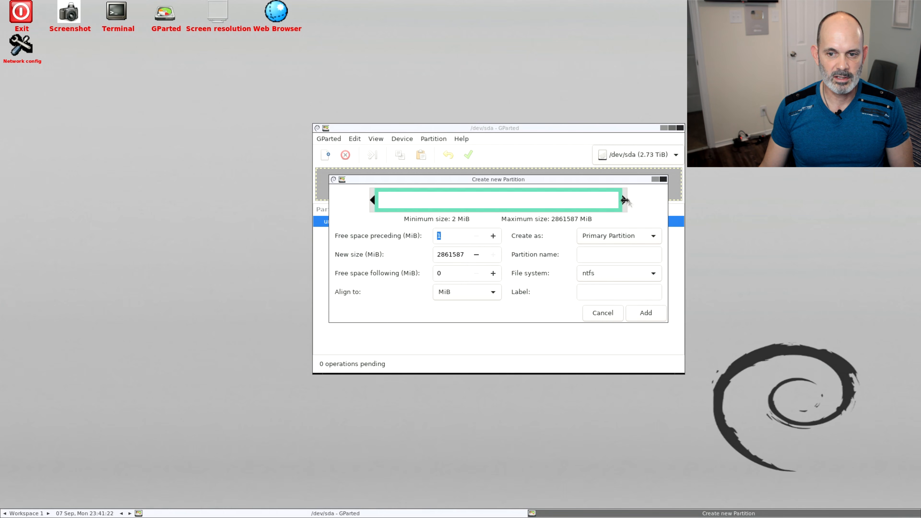
{"action": "left_click_drag", "start_coordinate": [624, 201], "coordinate": [494, 203]}
{"action": "left_click", "coordinate": [648, 314]}
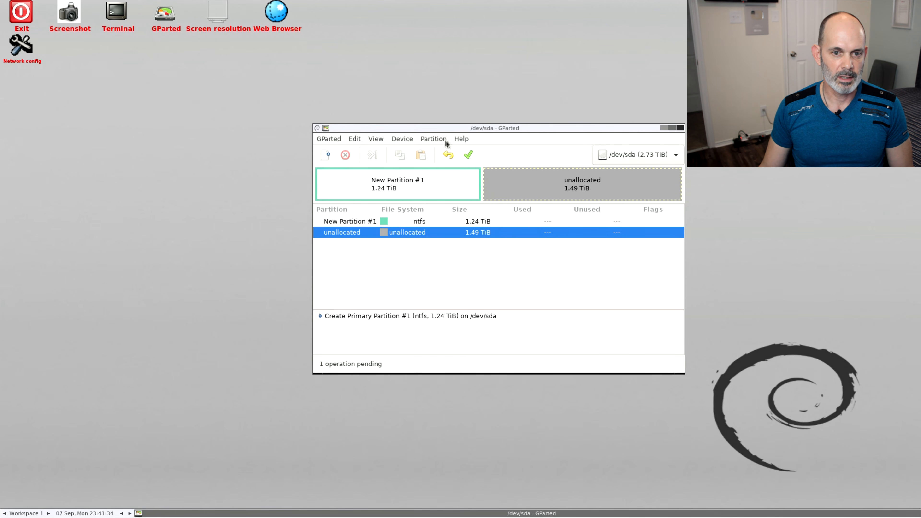
Queue a second primary partition with the ext4 file system, filling the remaining 1562426 MiB of /dev/sda
{"action": "left_click", "coordinate": [434, 139]}
{"action": "left_click", "coordinate": [442, 149]}
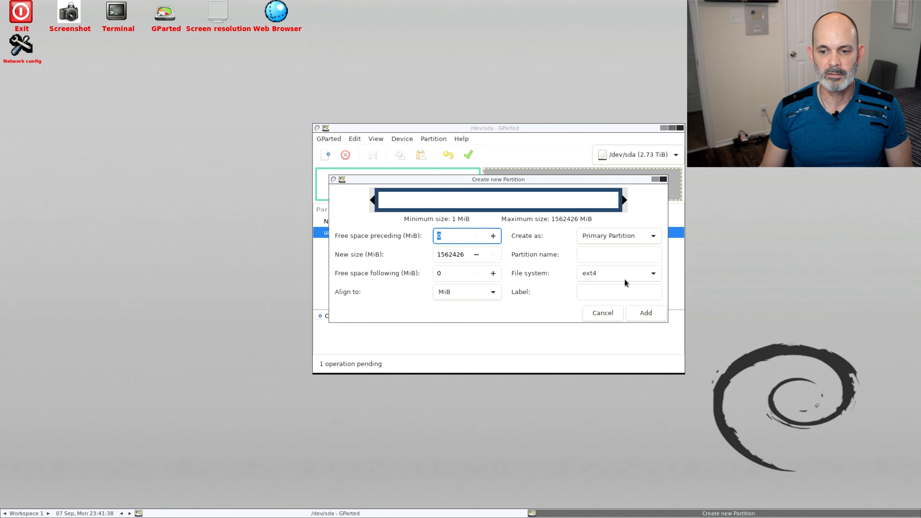
{"action": "left_click", "coordinate": [650, 313]}
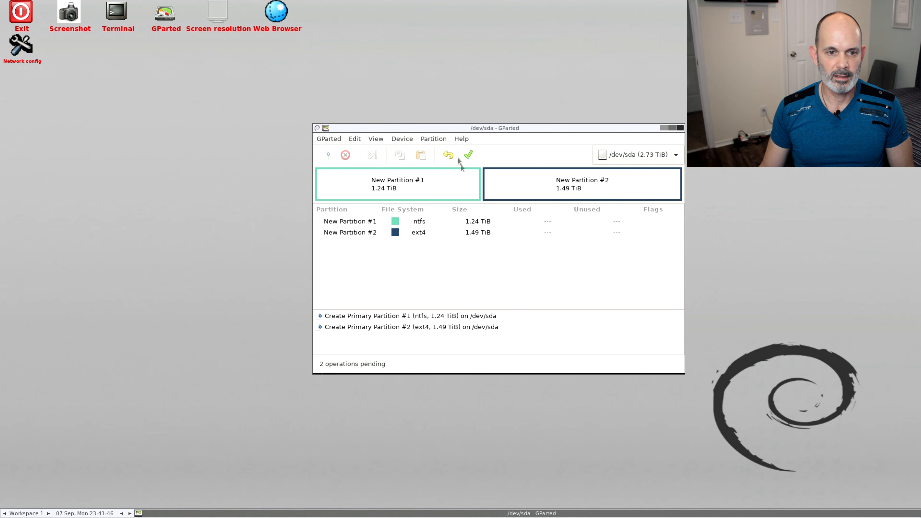
{"action": "left_click", "coordinate": [506, 184]}
{"action": "left_click", "coordinate": [372, 156]}
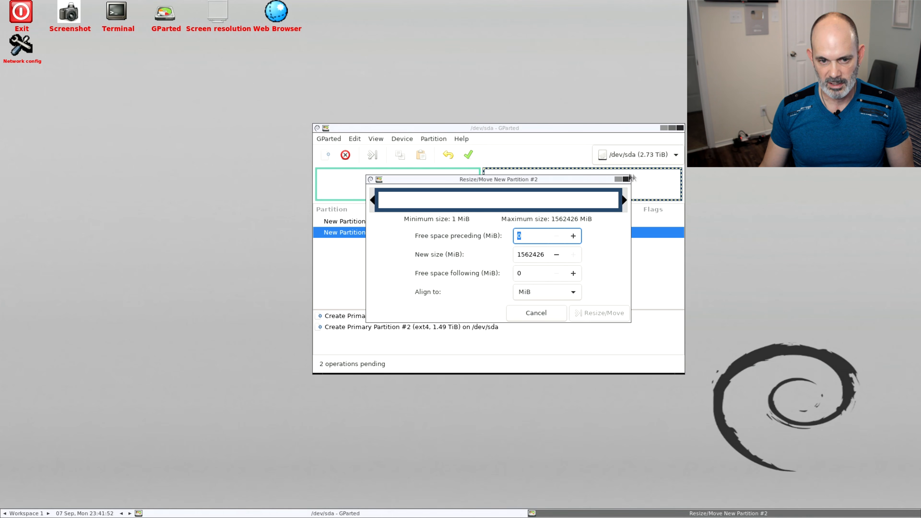
{"action": "left_click", "coordinate": [628, 180]}
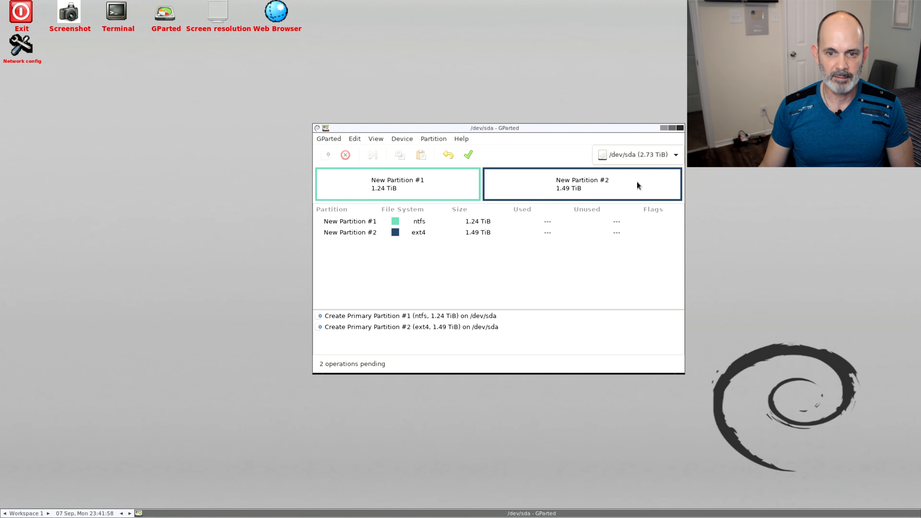
Apply both pending partition creations on /dev/sda, view the operation details, and close the dialog when they complete
{"action": "left_click", "coordinate": [469, 155]}
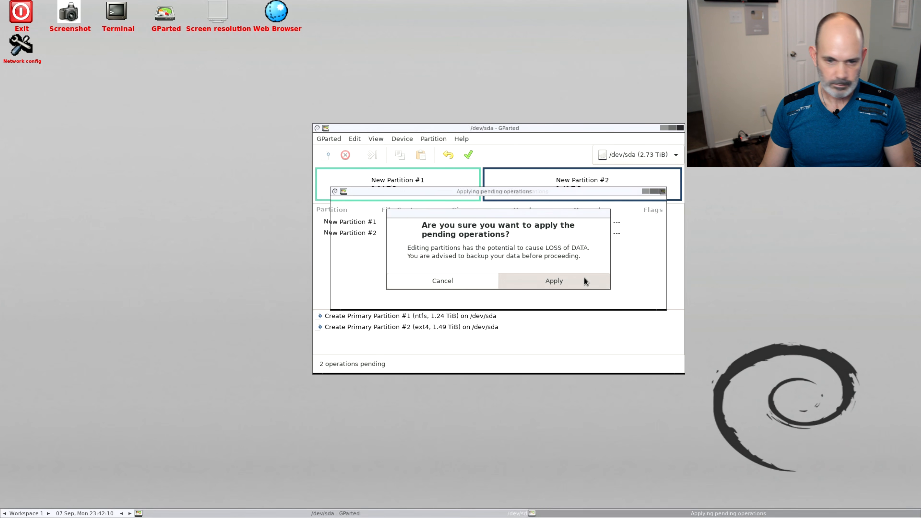
{"action": "left_click", "coordinate": [584, 277]}
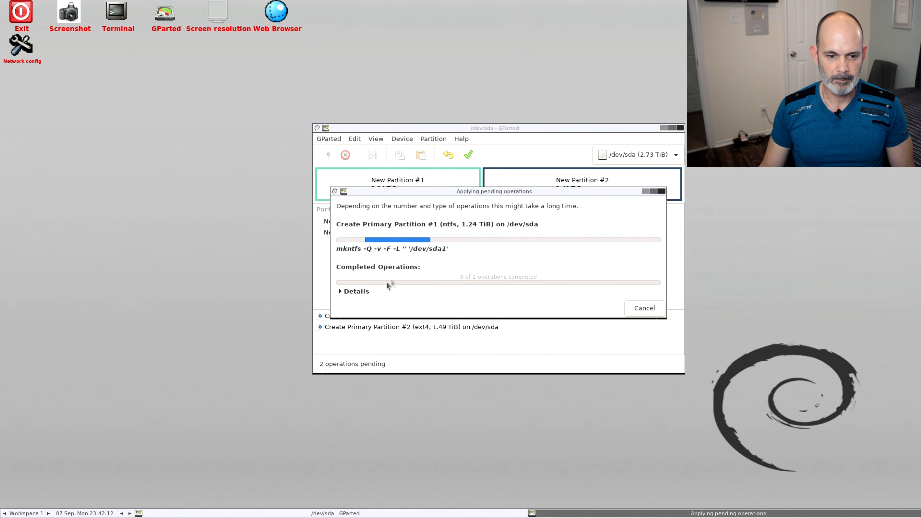
{"action": "left_click", "coordinate": [348, 291]}
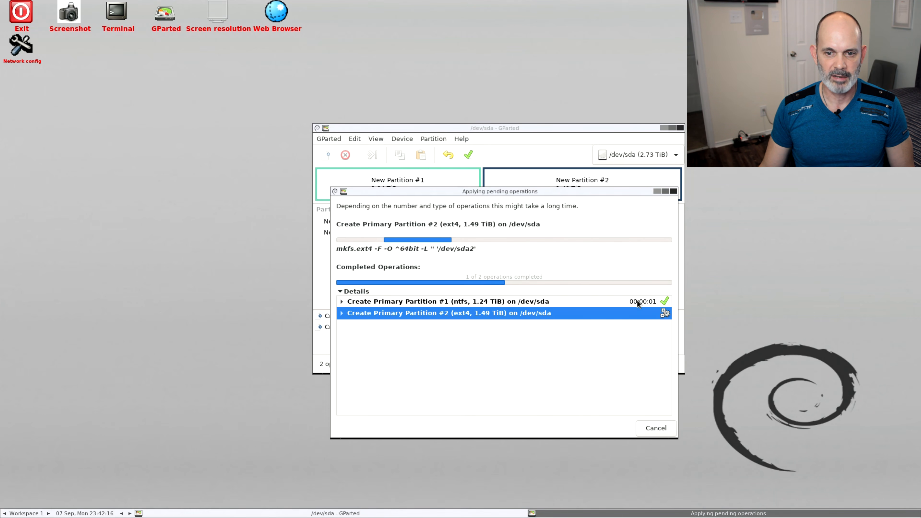
{"action": "left_click_drag", "start_coordinate": [612, 196], "coordinate": [445, 104]}
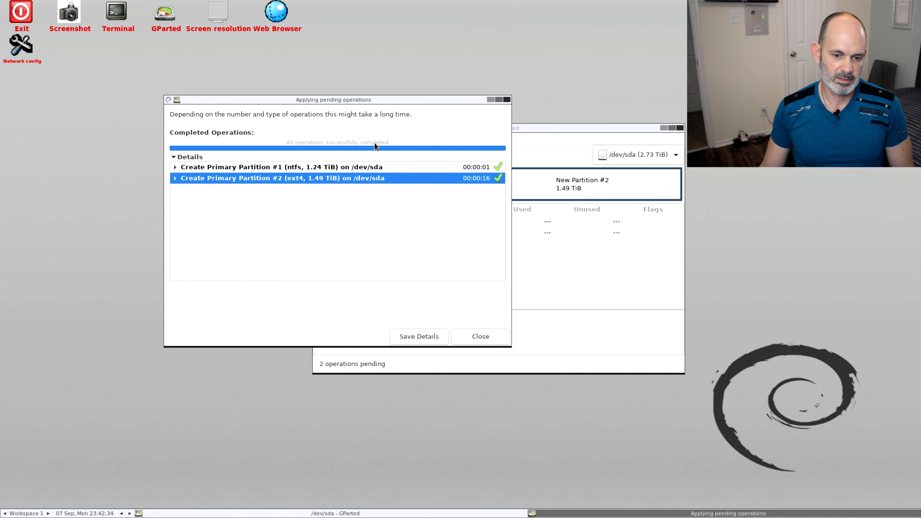
{"action": "left_click", "coordinate": [487, 337]}
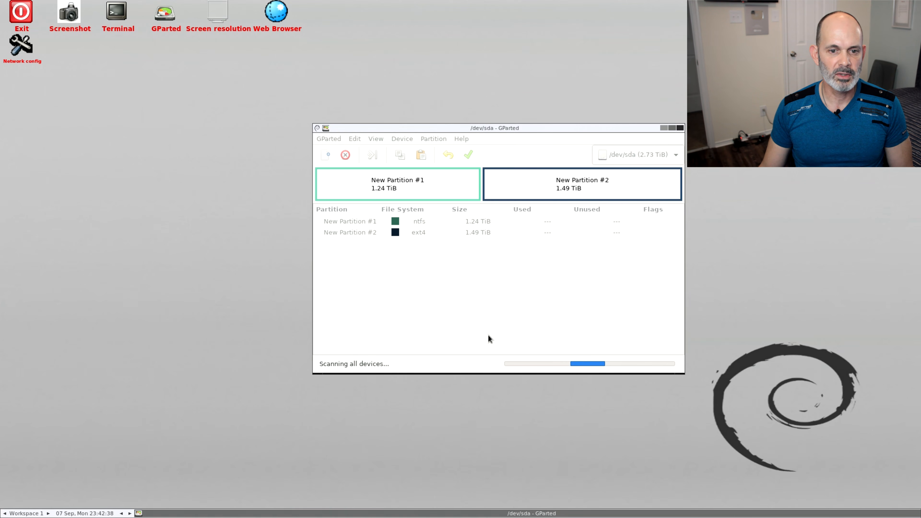
Queue a file system check and repair for the ntfs partition /dev/sda1
{"action": "left_click", "coordinate": [459, 185]}
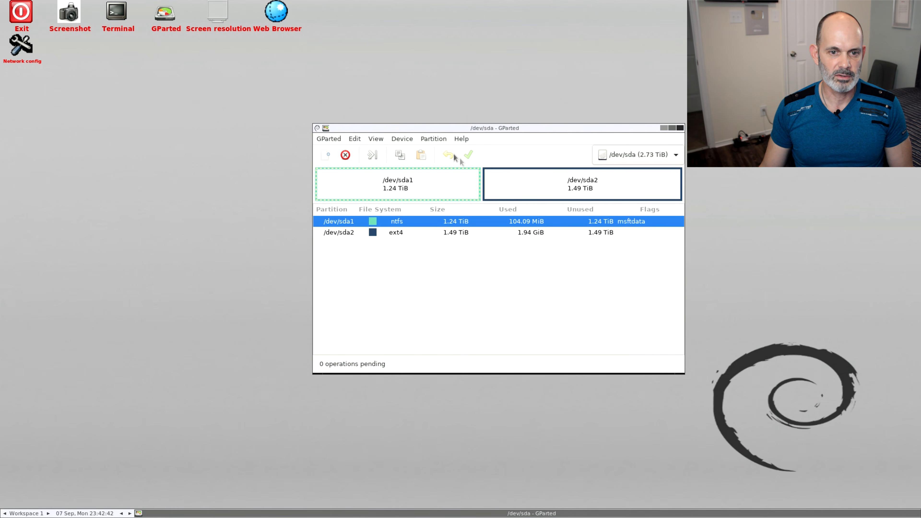
{"action": "left_click", "coordinate": [441, 141]}
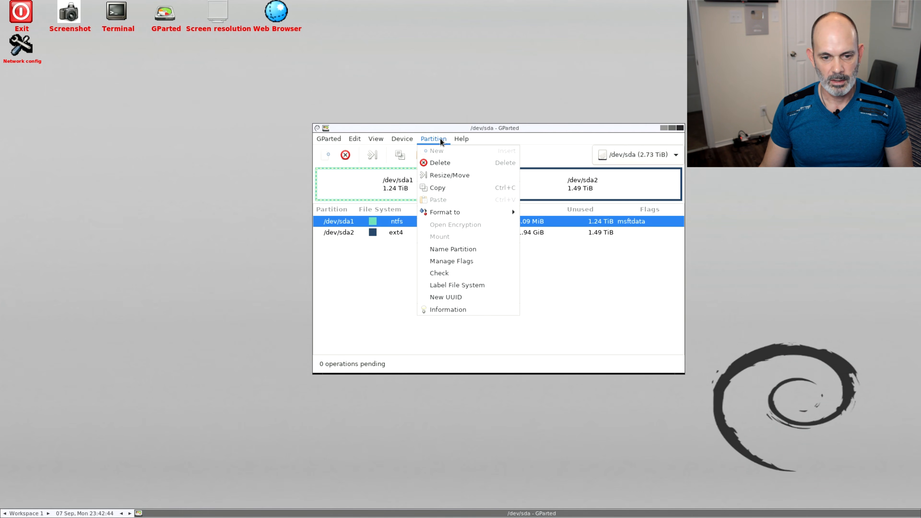
{"action": "left_click", "coordinate": [384, 180]}
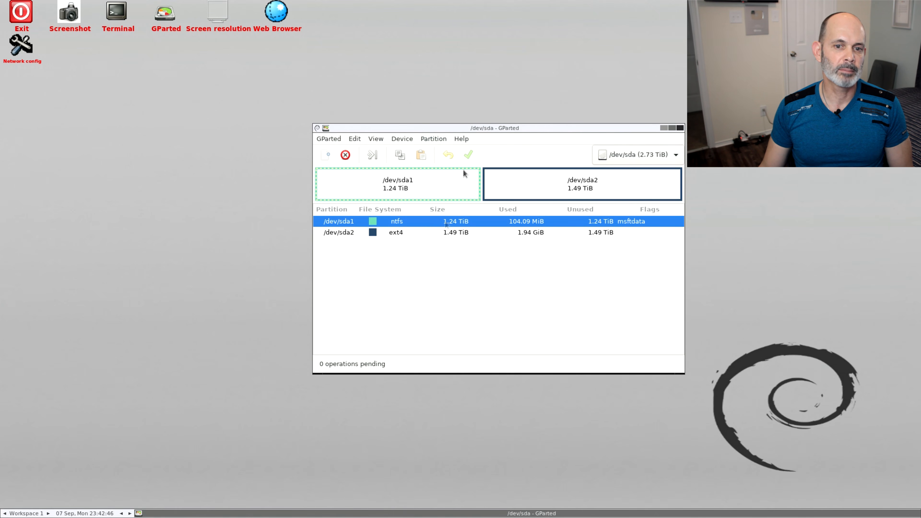
{"action": "left_click", "coordinate": [505, 177]}
{"action": "left_click", "coordinate": [431, 182]}
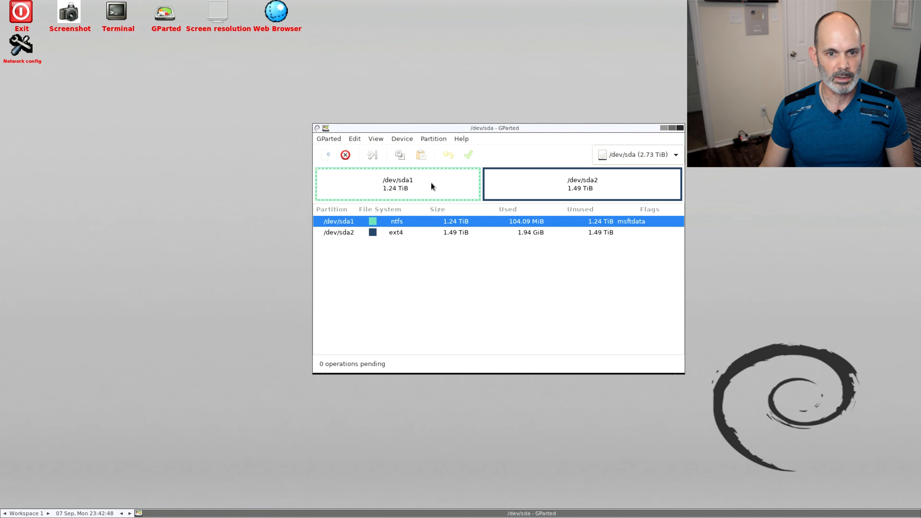
{"action": "left_click", "coordinate": [430, 139]}
{"action": "mouse_move", "coordinate": [444, 212]}
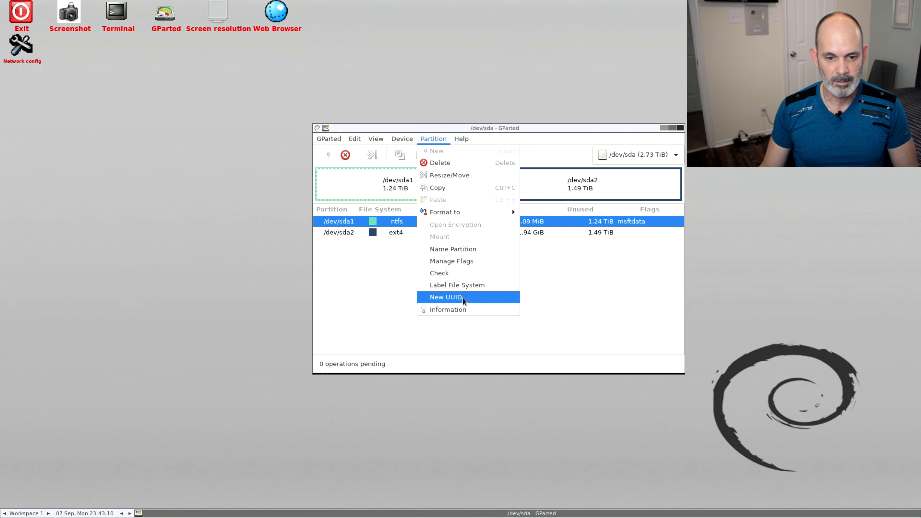
{"action": "left_click", "coordinate": [458, 276]}
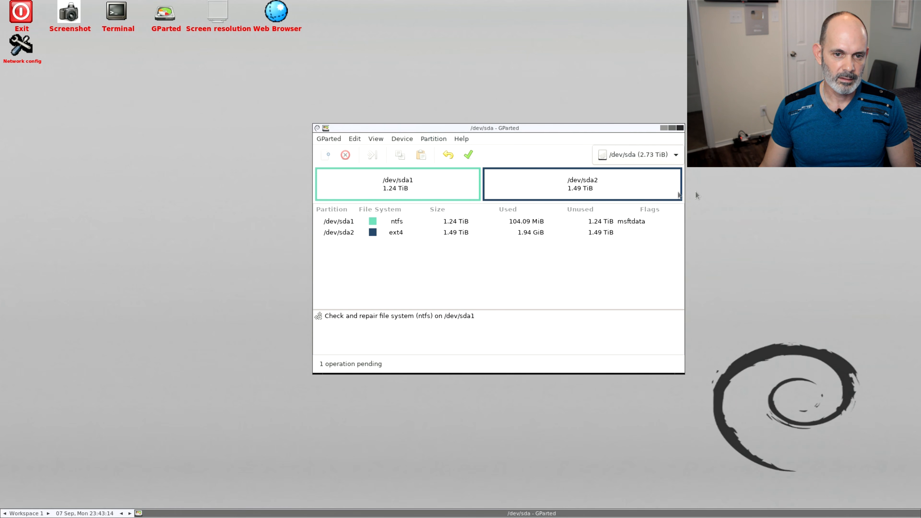
Apply the pending check on /dev/sda1, expand the operation details to view its sub-operations, and close the dialog
{"action": "left_click", "coordinate": [470, 150]}
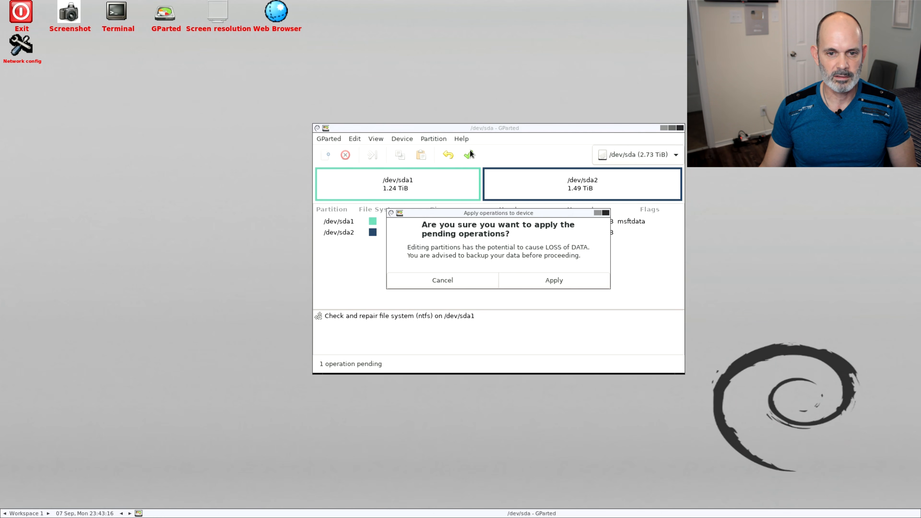
{"action": "left_click", "coordinate": [557, 282]}
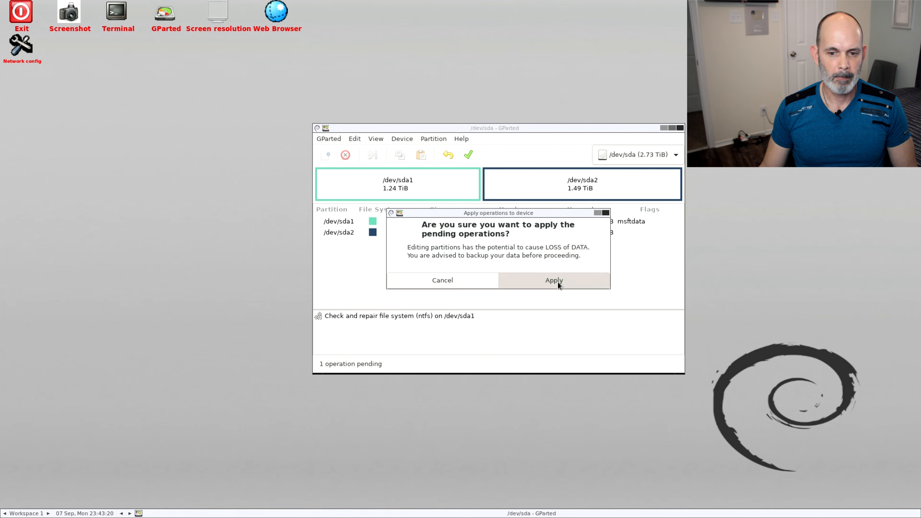
{"action": "left_click", "coordinate": [558, 283]}
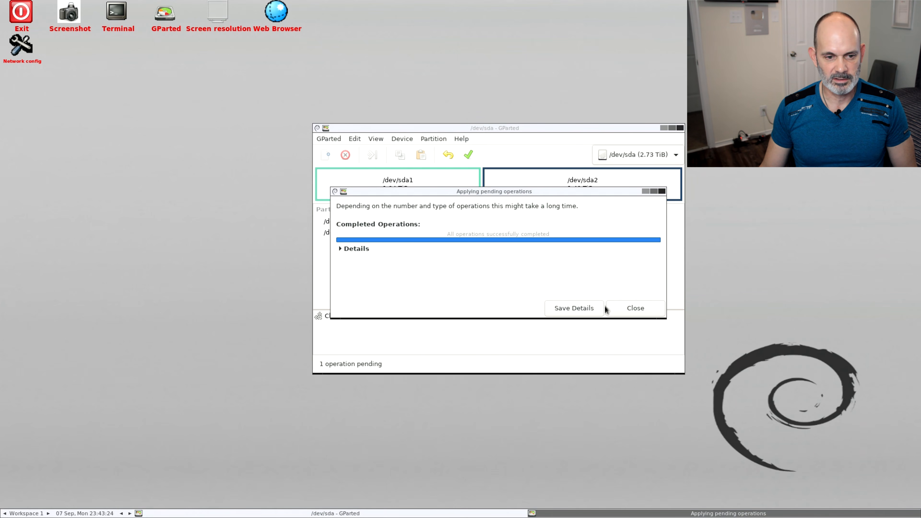
{"action": "left_click", "coordinate": [346, 250]}
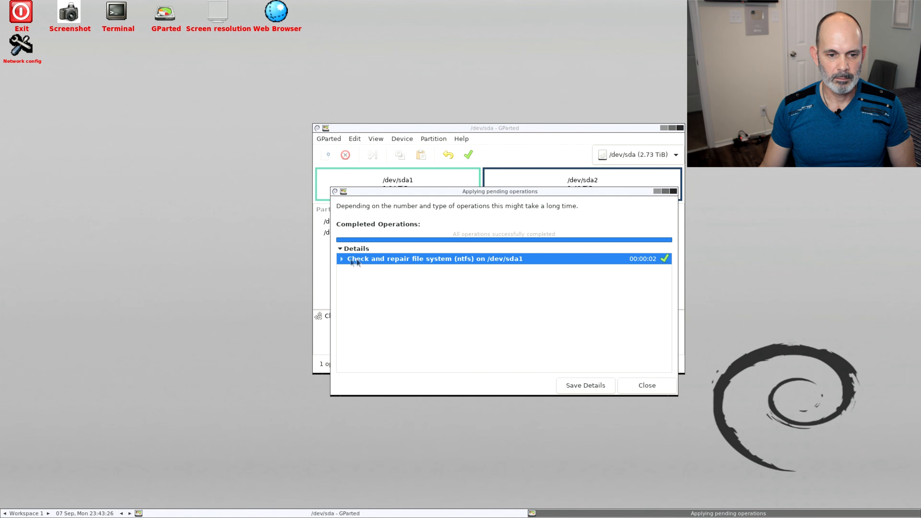
{"action": "left_click", "coordinate": [342, 258]}
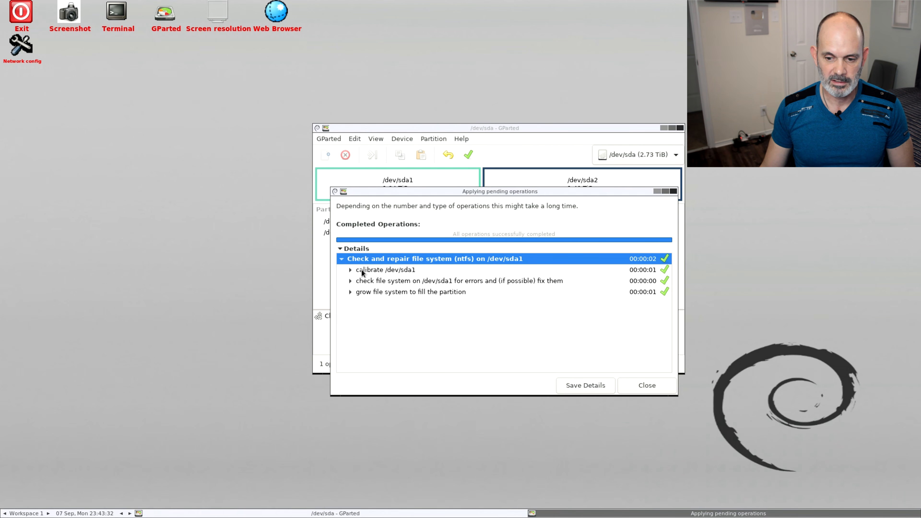
{"action": "left_click", "coordinate": [658, 385]}
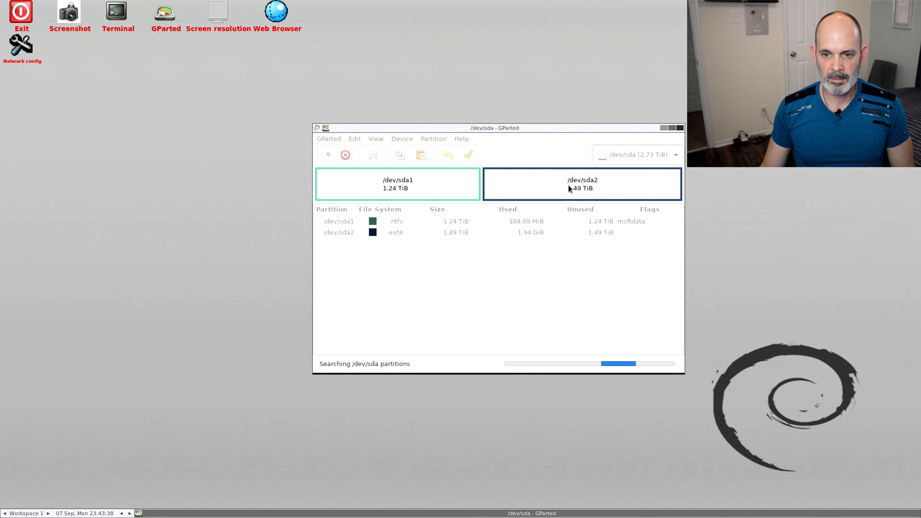
Queue a file system check and repair for the ext4 partition /dev/sda2
{"action": "left_click", "coordinate": [552, 184]}
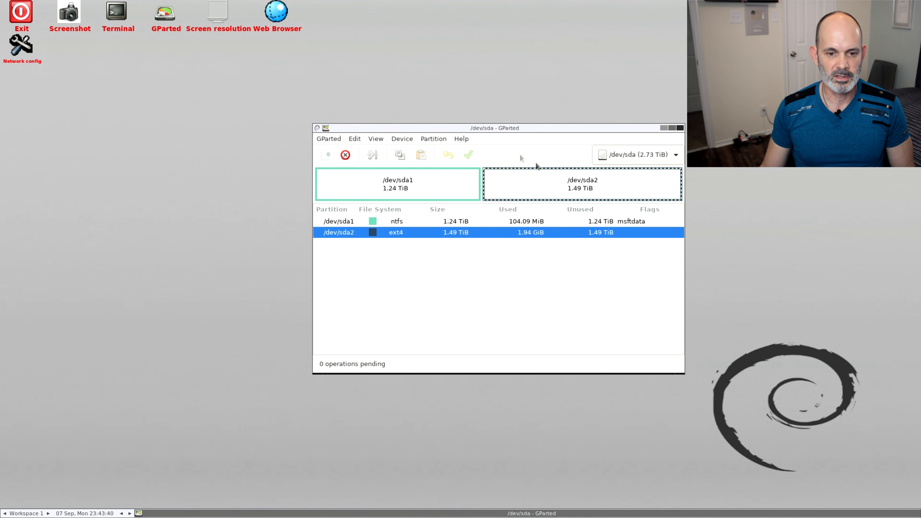
{"action": "left_click", "coordinate": [431, 140]}
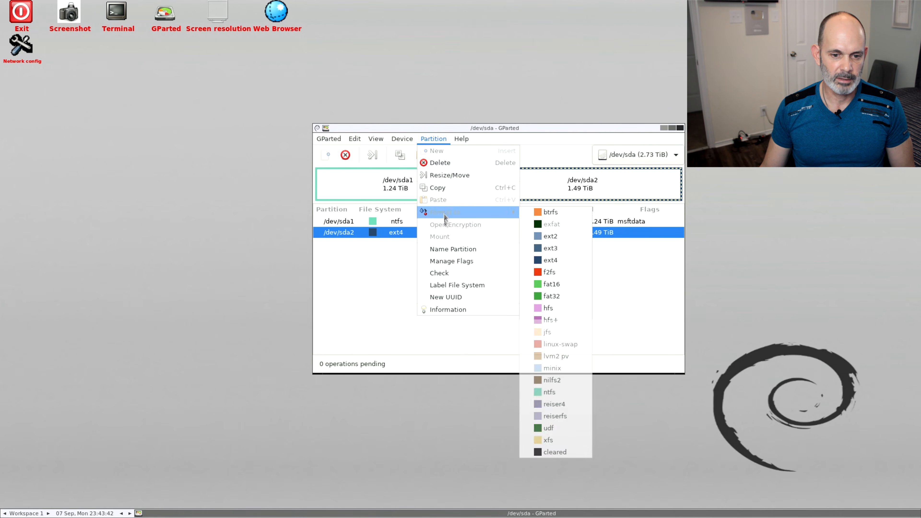
{"action": "left_click", "coordinate": [448, 274]}
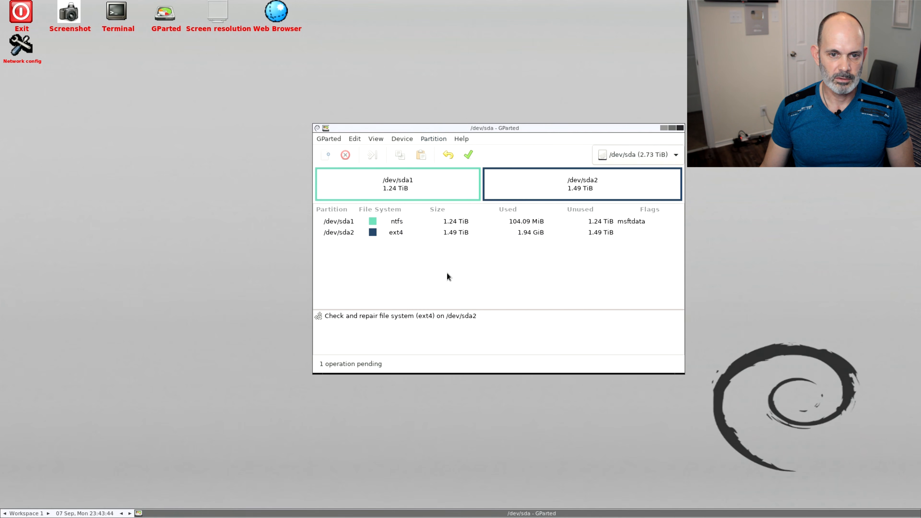
Apply the pending check on /dev/sda2, expand the operation details, and close the dialog when it completes
{"action": "left_click", "coordinate": [468, 156]}
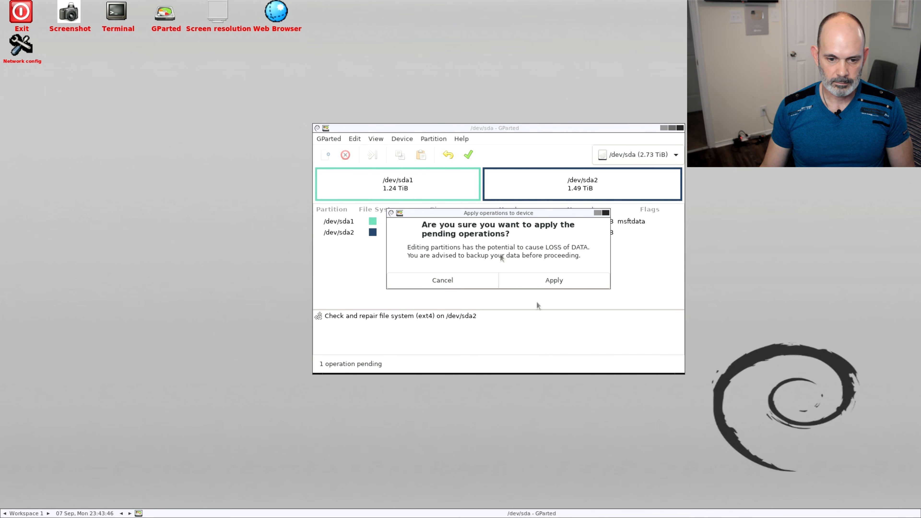
{"action": "left_click", "coordinate": [547, 283]}
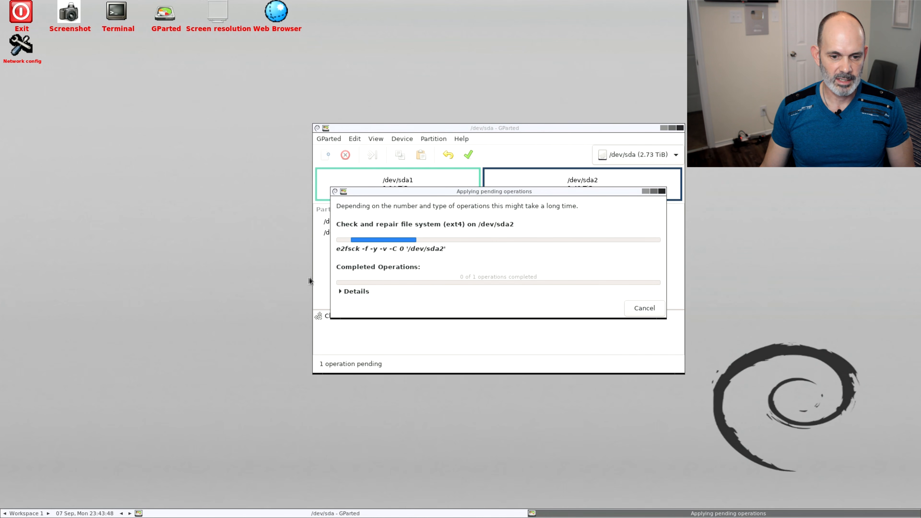
{"action": "left_click", "coordinate": [341, 293]}
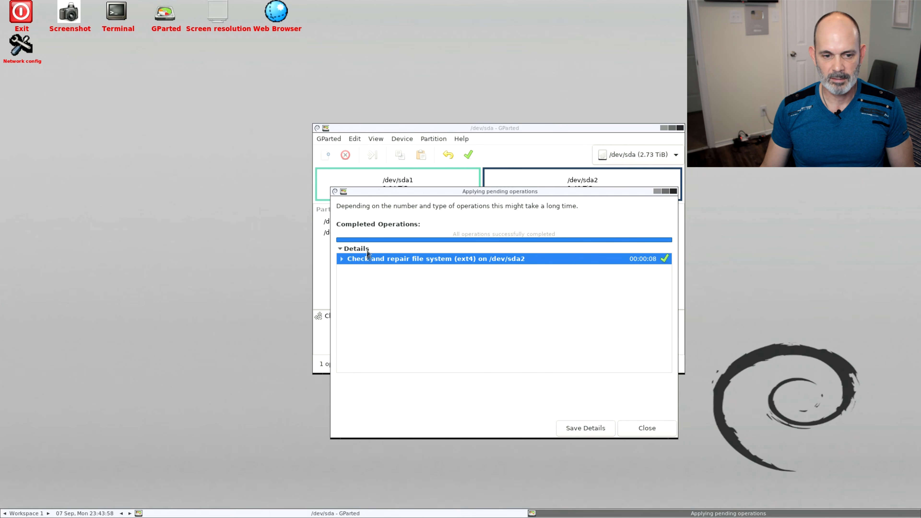
{"action": "left_click", "coordinate": [342, 259]}
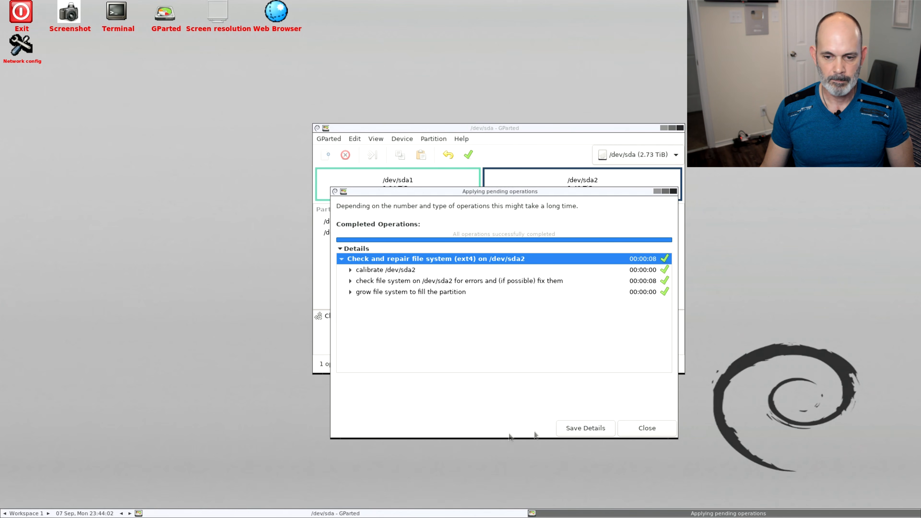
{"action": "left_click", "coordinate": [665, 431]}
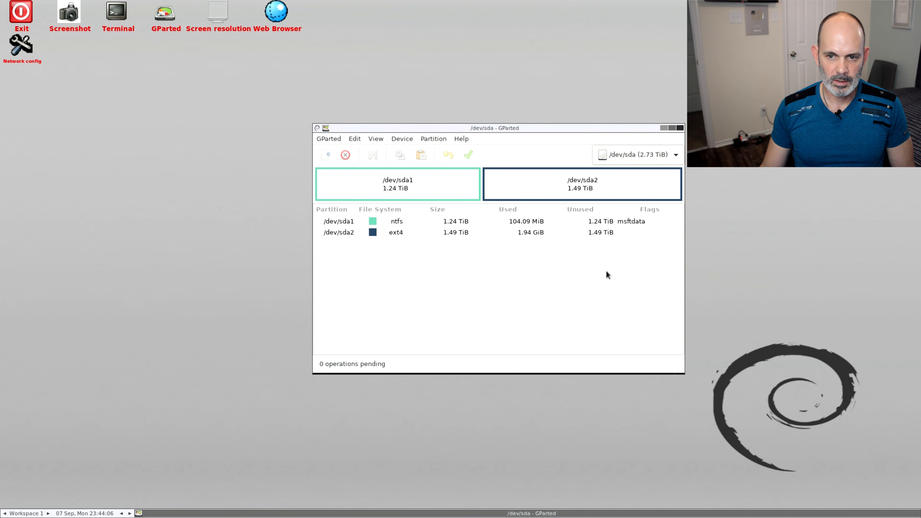
Switch to the /dev/sdg device, format its fat32 partition /dev/sdg1 as cleared, and apply the pending operation
{"action": "left_click", "coordinate": [651, 157]}
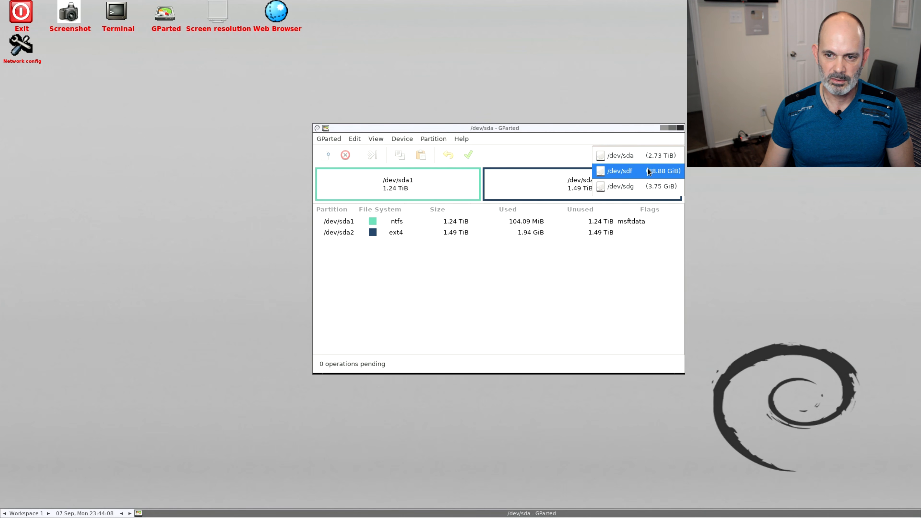
{"action": "left_click", "coordinate": [649, 187]}
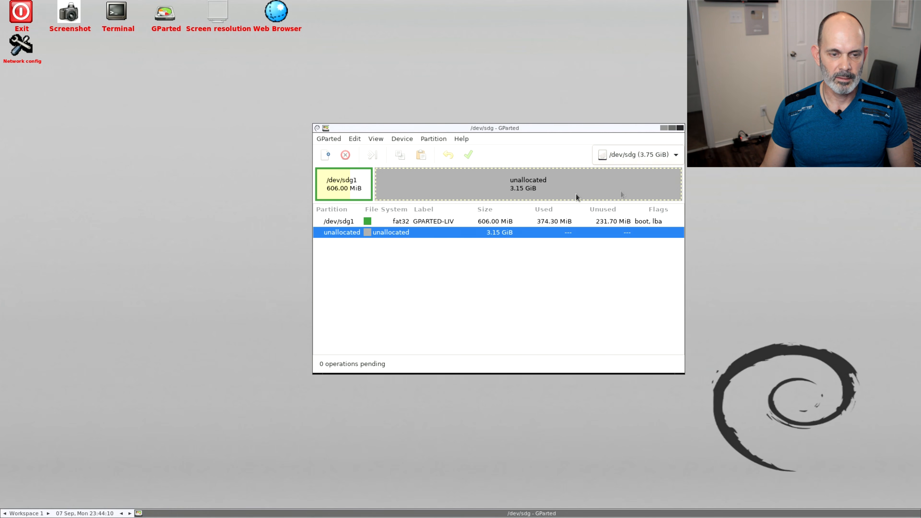
{"action": "left_click", "coordinate": [343, 190]}
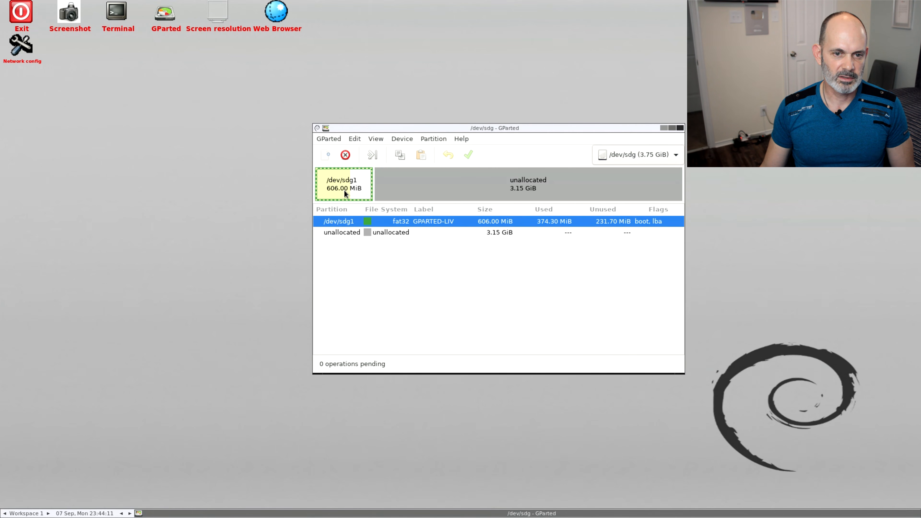
{"action": "left_click", "coordinate": [432, 138]}
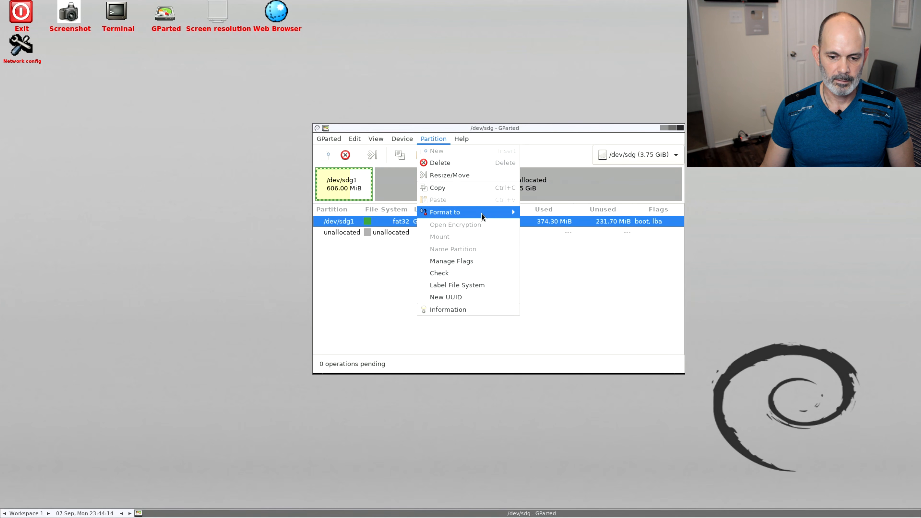
{"action": "mouse_move", "coordinate": [482, 213]}
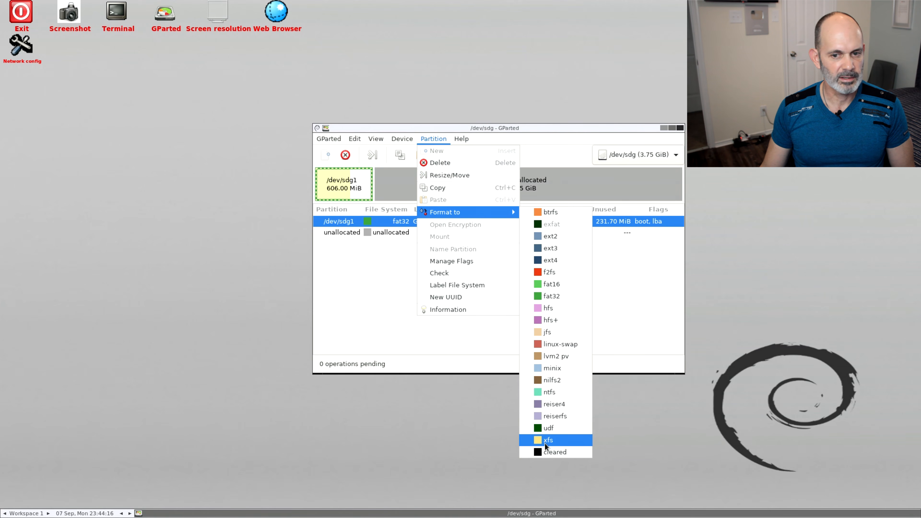
{"action": "left_click", "coordinate": [546, 453]}
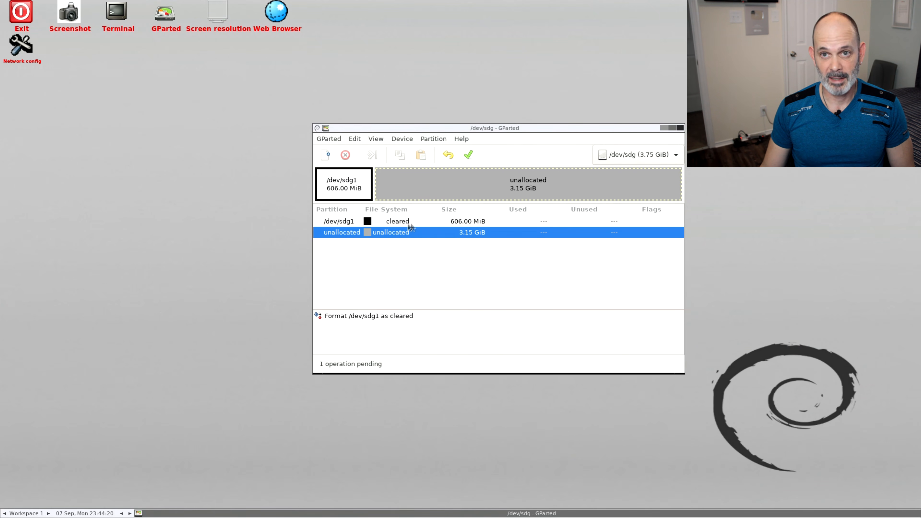
{"action": "left_click", "coordinate": [467, 159]}
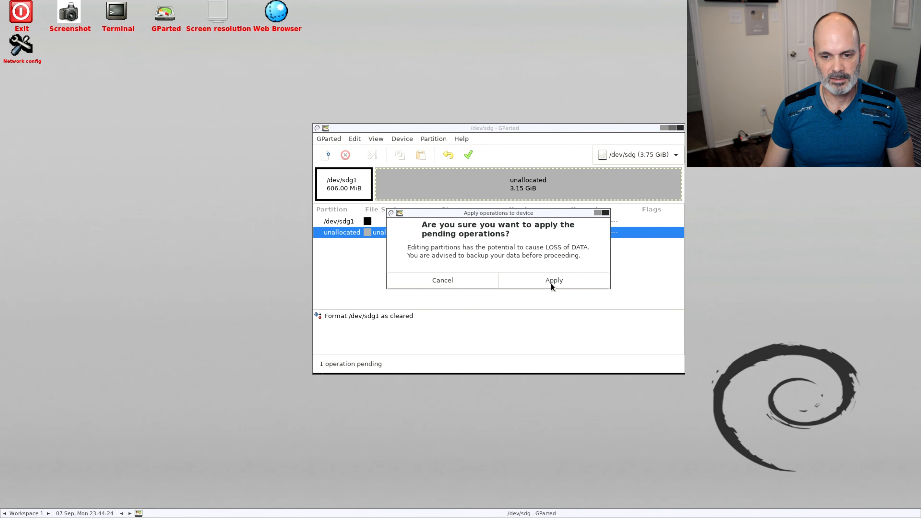
{"action": "left_click", "coordinate": [540, 283]}
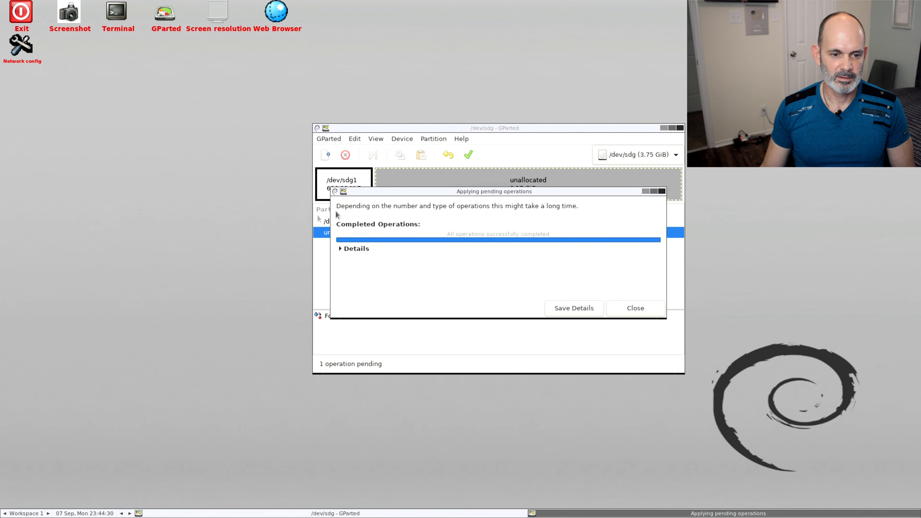
Examine the calibration, signature clearing and partition type details of the /dev/sdg1 format operation, and close the dialog
{"action": "left_click", "coordinate": [340, 249]}
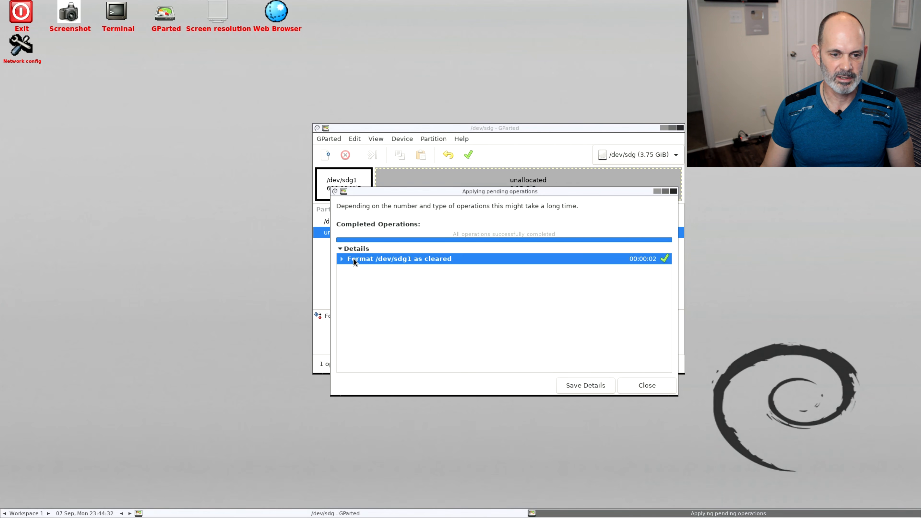
{"action": "left_click", "coordinate": [342, 259]}
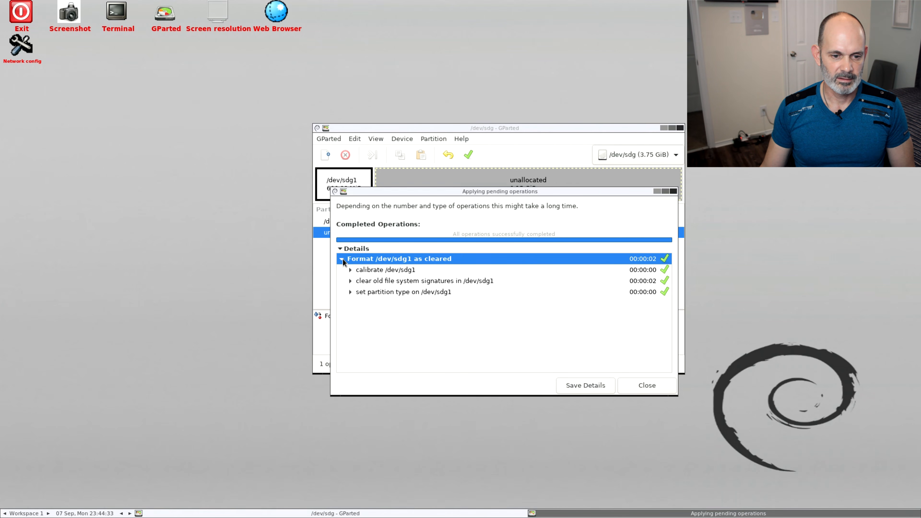
{"action": "left_click", "coordinate": [350, 270]}
{"action": "left_click", "coordinate": [350, 316]}
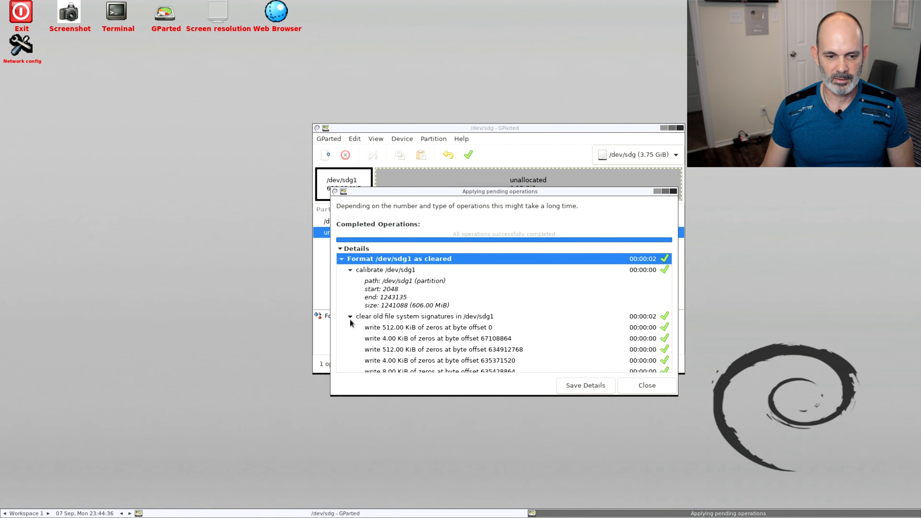
{"action": "scroll", "coordinate": [452, 319], "scroll_direction": "down", "scroll_amount": 1}
{"action": "scroll", "coordinate": [453, 318], "scroll_direction": "up", "scroll_amount": 1}
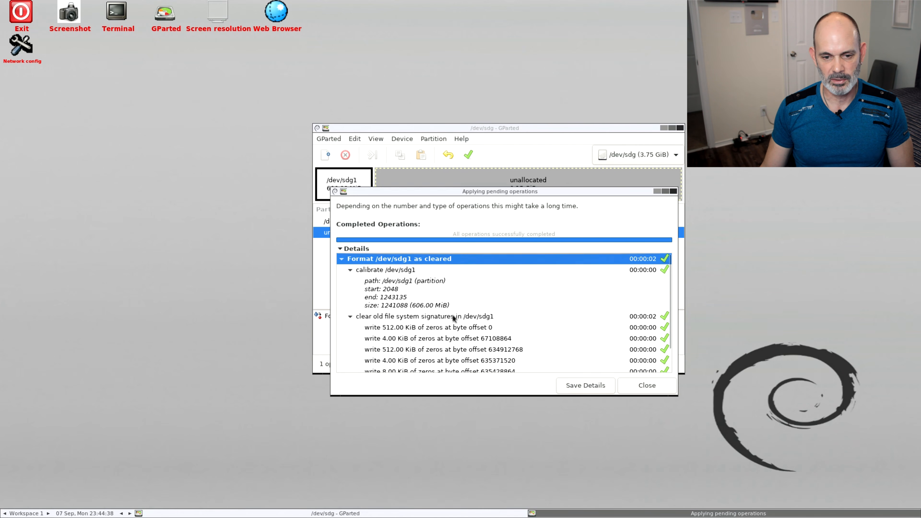
{"action": "scroll", "coordinate": [453, 319], "scroll_direction": "down", "scroll_amount": 2}
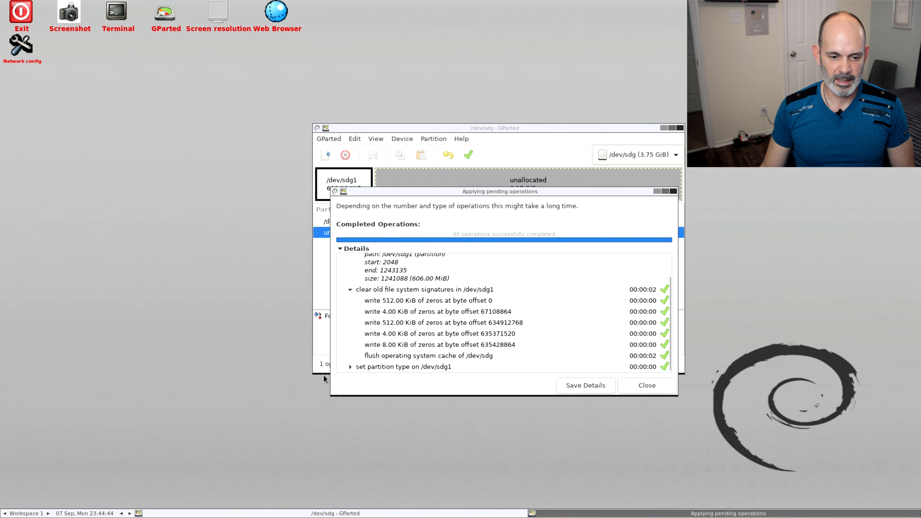
{"action": "left_click", "coordinate": [351, 367]}
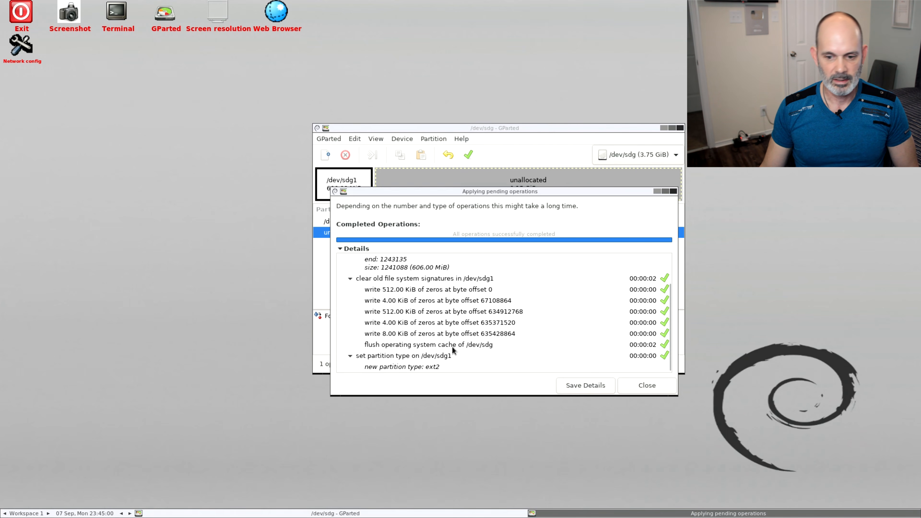
{"action": "left_click", "coordinate": [662, 385]}
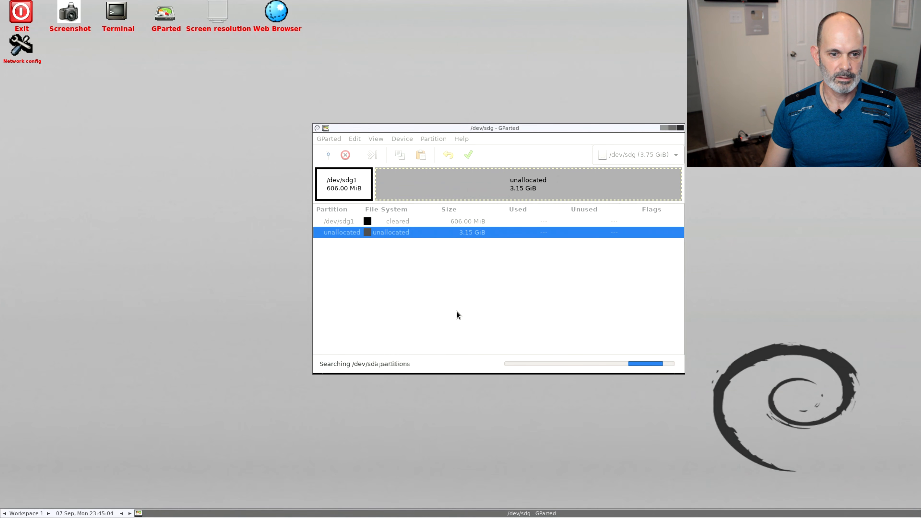
{"action": "left_click", "coordinate": [351, 182]}
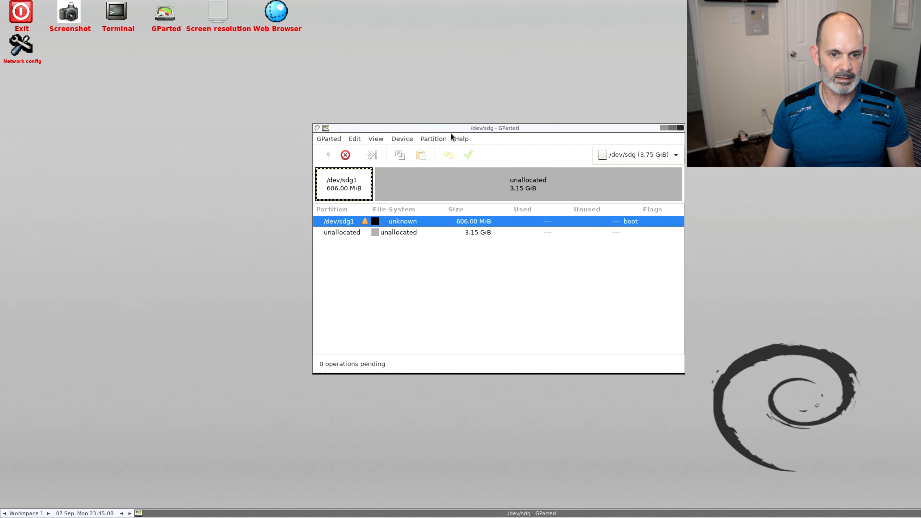
{"action": "left_click", "coordinate": [441, 138]}
{"action": "mouse_move", "coordinate": [437, 217]}
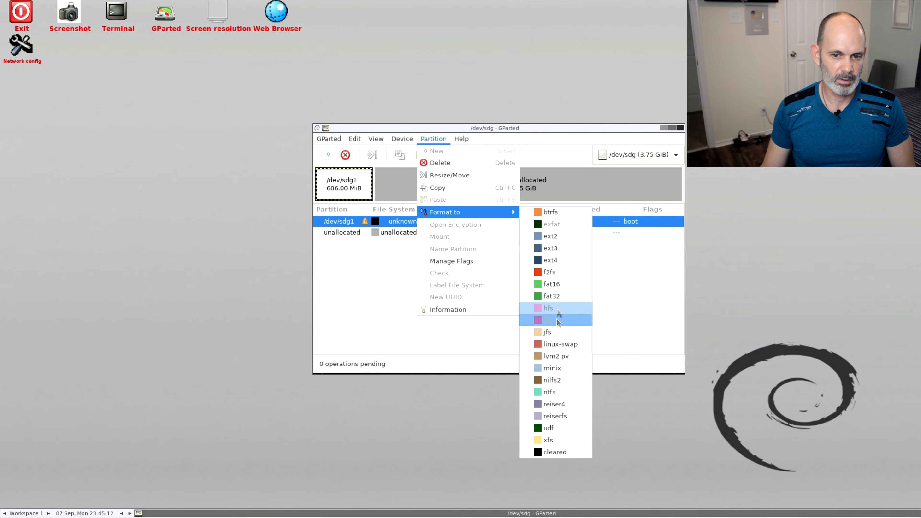
{"action": "left_click", "coordinate": [351, 189]}
{"action": "left_click", "coordinate": [374, 155]}
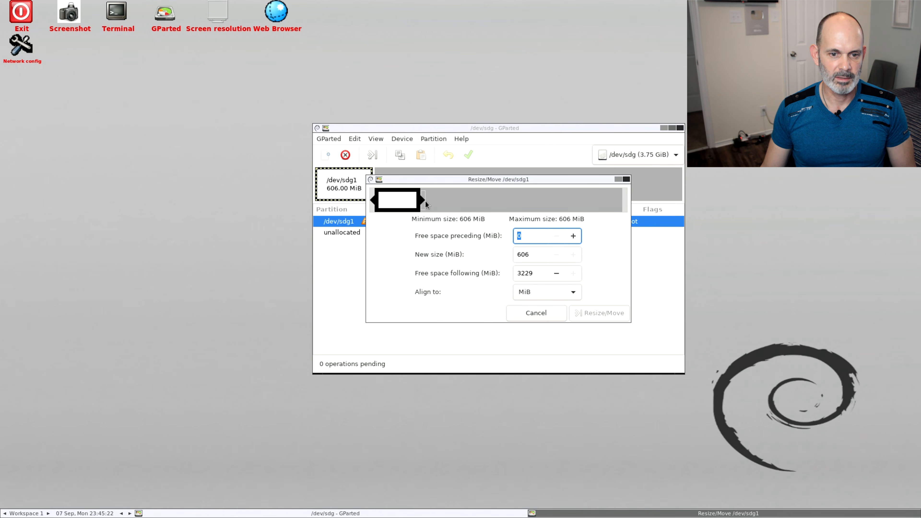
{"action": "left_click_drag", "start_coordinate": [425, 201], "coordinate": [446, 202]}
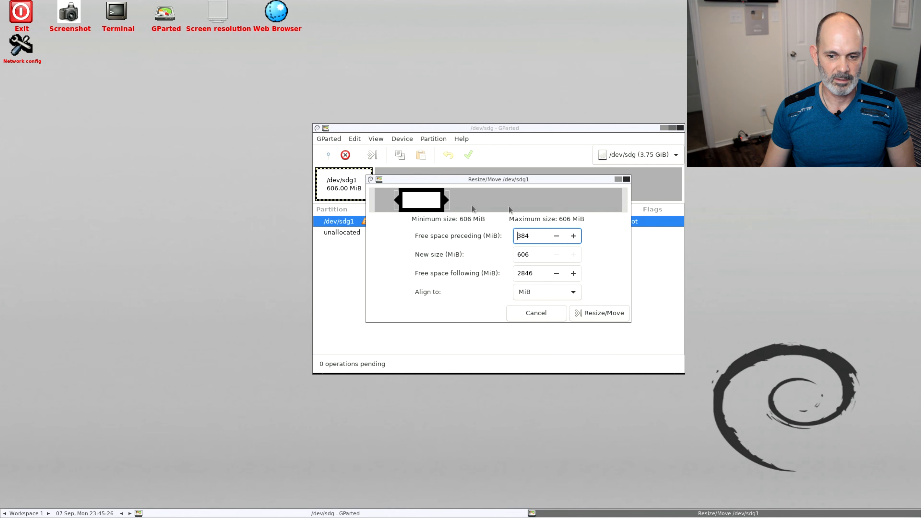
{"action": "left_click", "coordinate": [550, 312]}
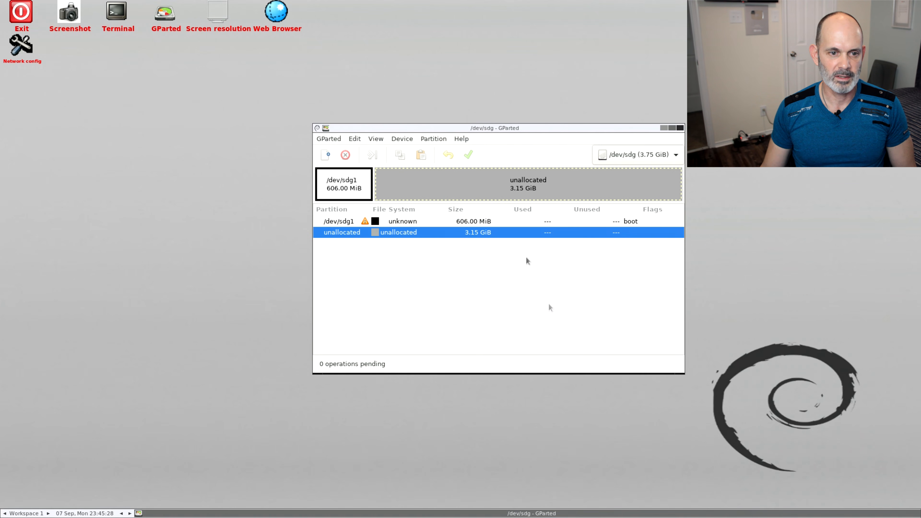
Delete the partition /dev/sdg1, apply the pending deletion, and close the completed operation dialog
{"action": "left_click", "coordinate": [338, 182]}
{"action": "left_click", "coordinate": [345, 155]}
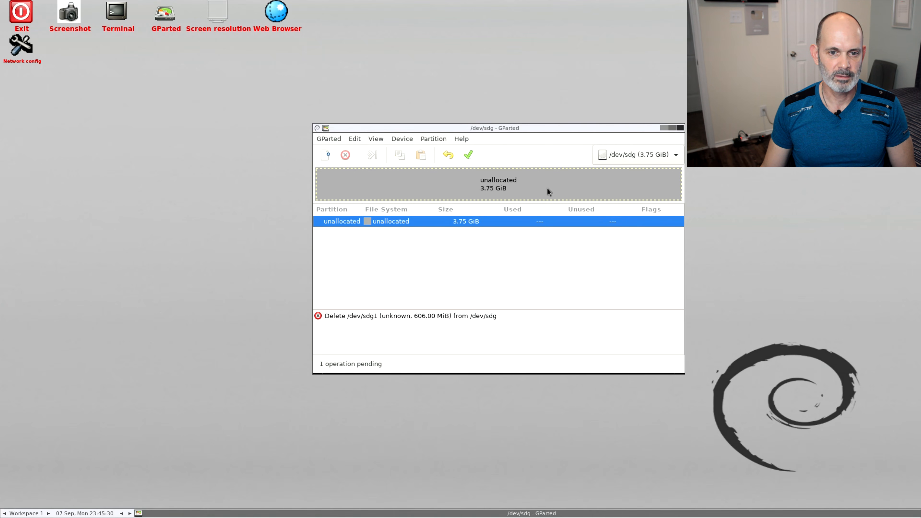
{"action": "left_click", "coordinate": [475, 151]}
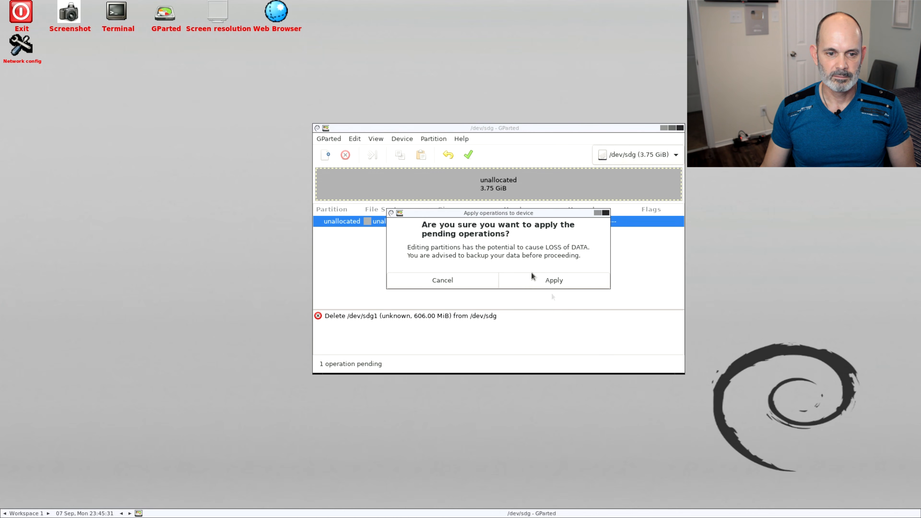
{"action": "left_click", "coordinate": [553, 280]}
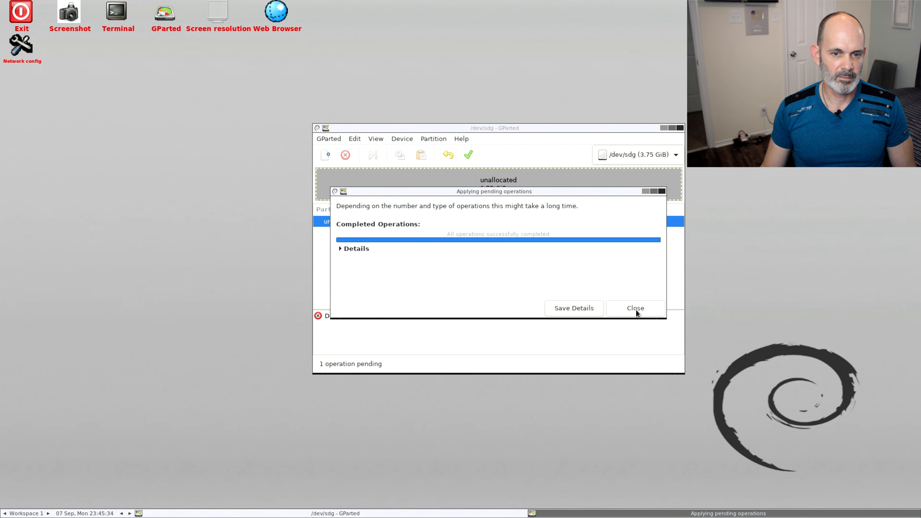
{"action": "left_click", "coordinate": [635, 308]}
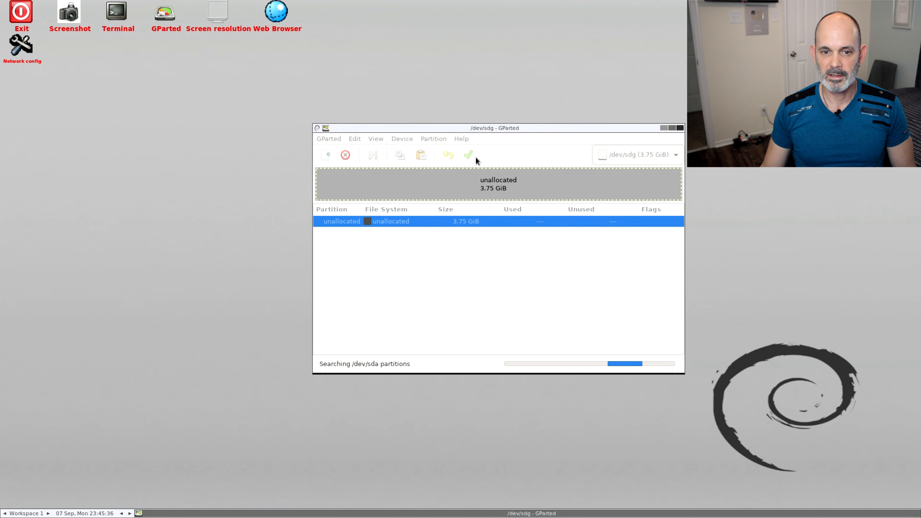
Check which partition actions are available for the unallocated space on /dev/sdg, and refresh the device list
{"action": "left_click", "coordinate": [434, 139]}
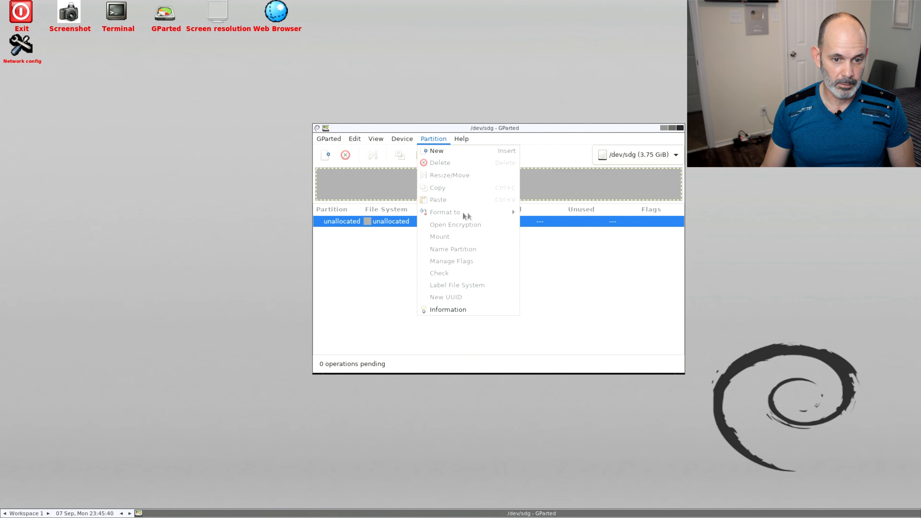
{"action": "left_click", "coordinate": [372, 263]}
{"action": "left_click", "coordinate": [433, 138]}
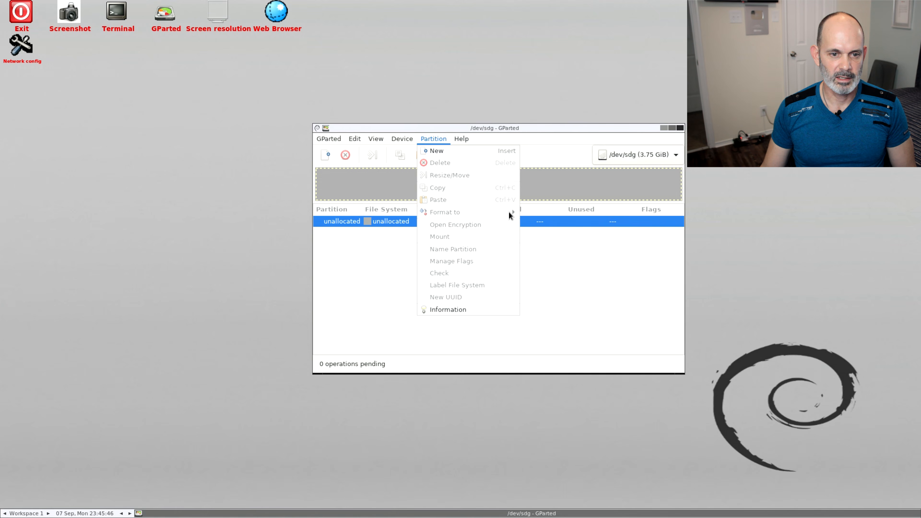
{"action": "left_click", "coordinate": [375, 265]}
{"action": "left_click", "coordinate": [331, 139]}
{"action": "left_click", "coordinate": [335, 150]}
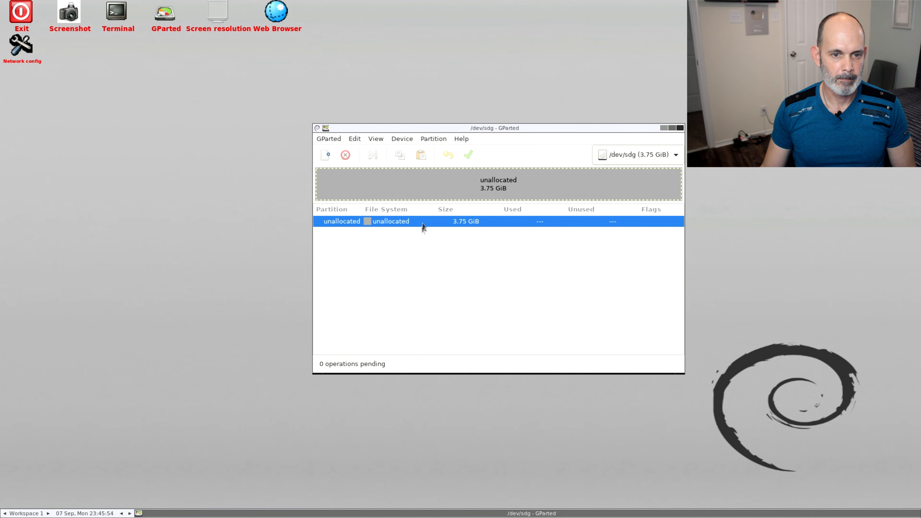
Queue a new 3835 MiB primary partition with the fat32 file system in the unallocated space on /dev/sdg
{"action": "left_click", "coordinate": [429, 141]}
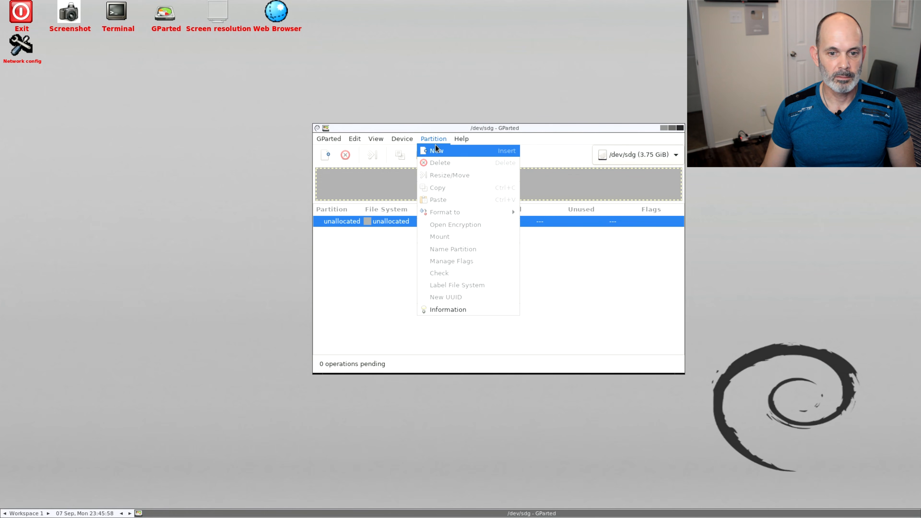
{"action": "left_click", "coordinate": [436, 150]}
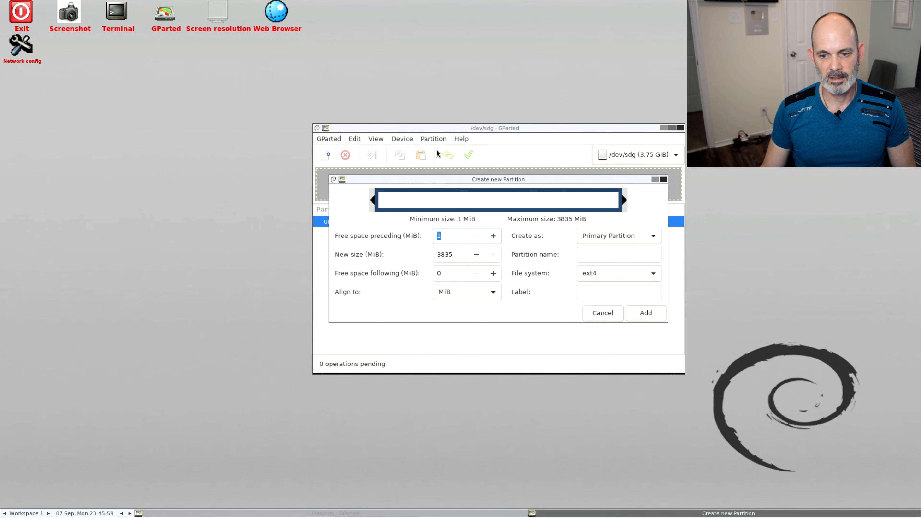
{"action": "left_click", "coordinate": [657, 275]}
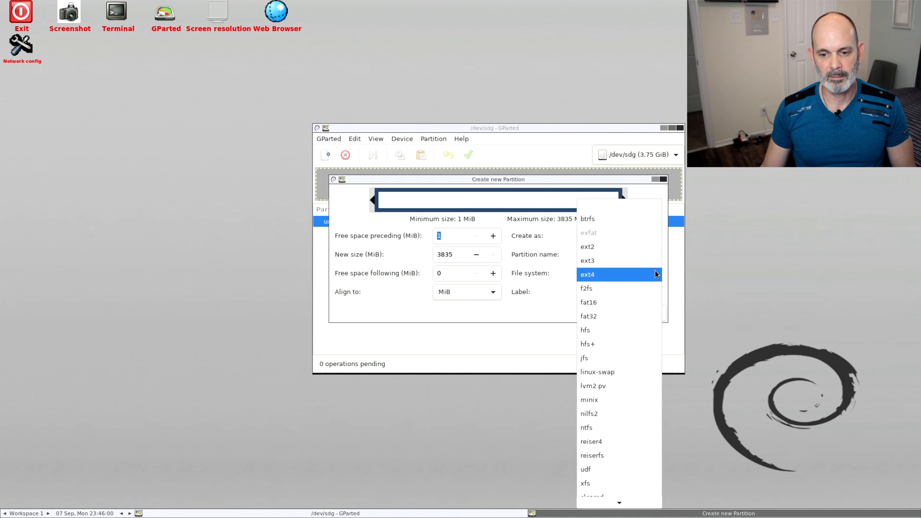
{"action": "left_click", "coordinate": [646, 317]}
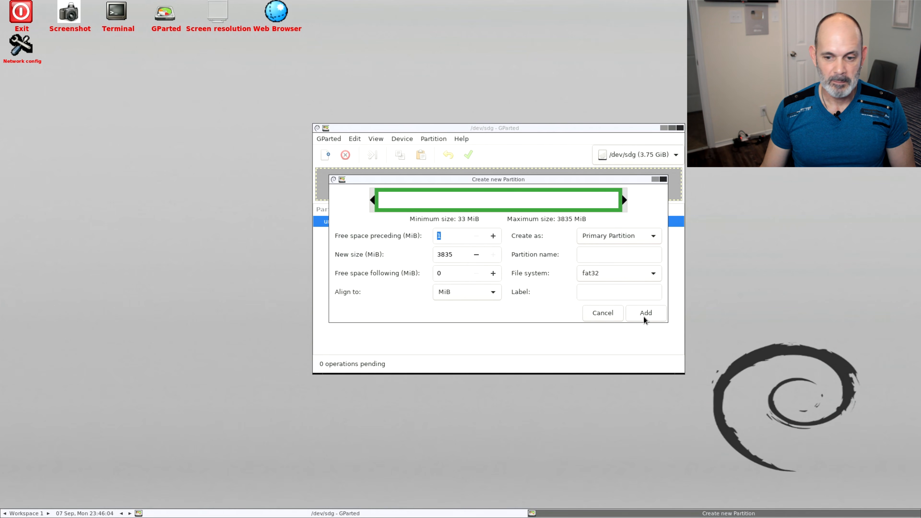
{"action": "left_click", "coordinate": [643, 312]}
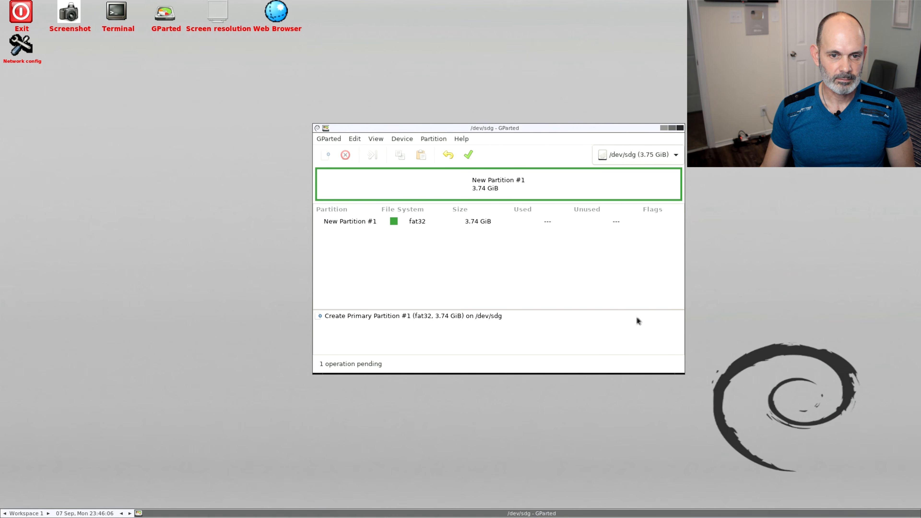
Apply the pending fat32 partition creation on /dev/sdg and close the operations dialog when it completes
{"action": "left_click", "coordinate": [467, 158]}
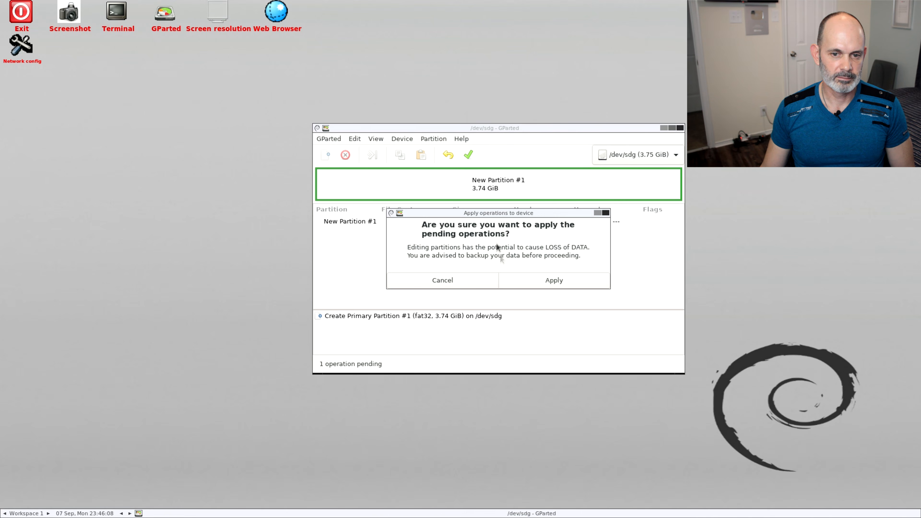
{"action": "left_click", "coordinate": [511, 272]}
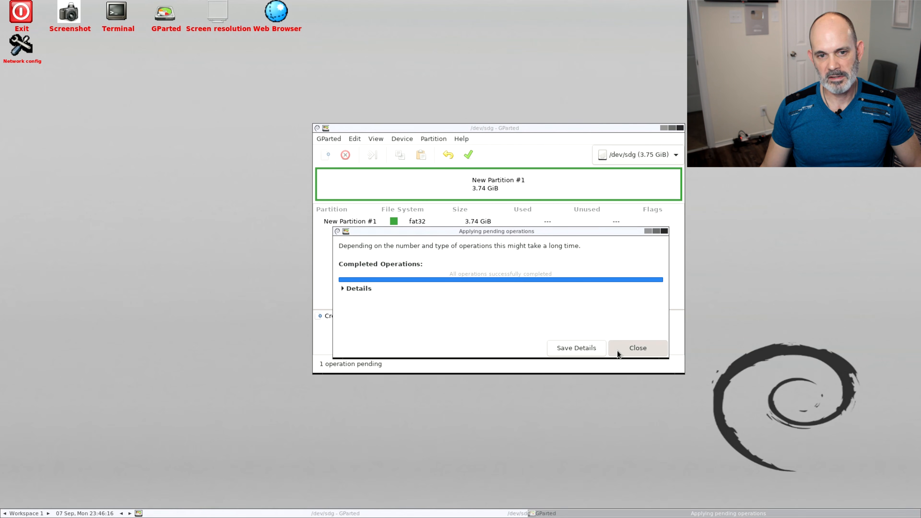
{"action": "left_click", "coordinate": [618, 350]}
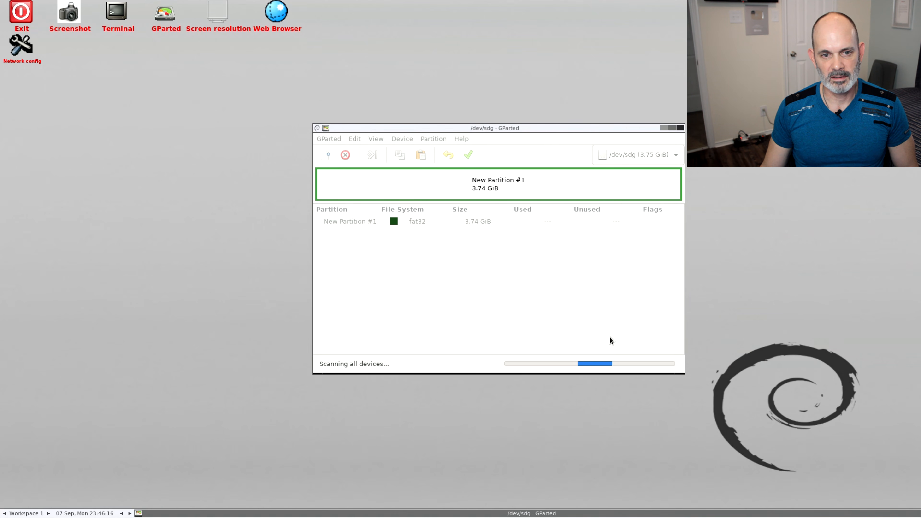
Examine the File System Support chart for the supported actions and required software of each file system, and close it
{"action": "left_click", "coordinate": [440, 140]}
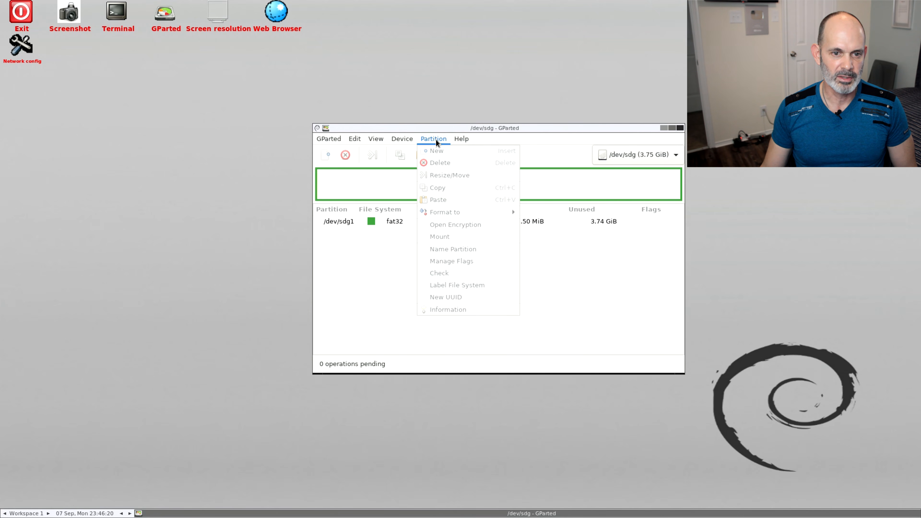
{"action": "mouse_move", "coordinate": [415, 141]}
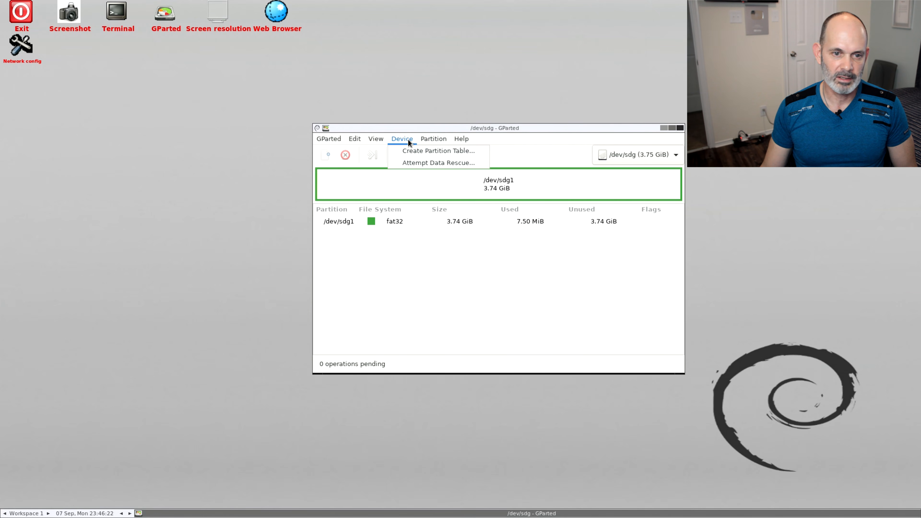
{"action": "mouse_move", "coordinate": [378, 141]}
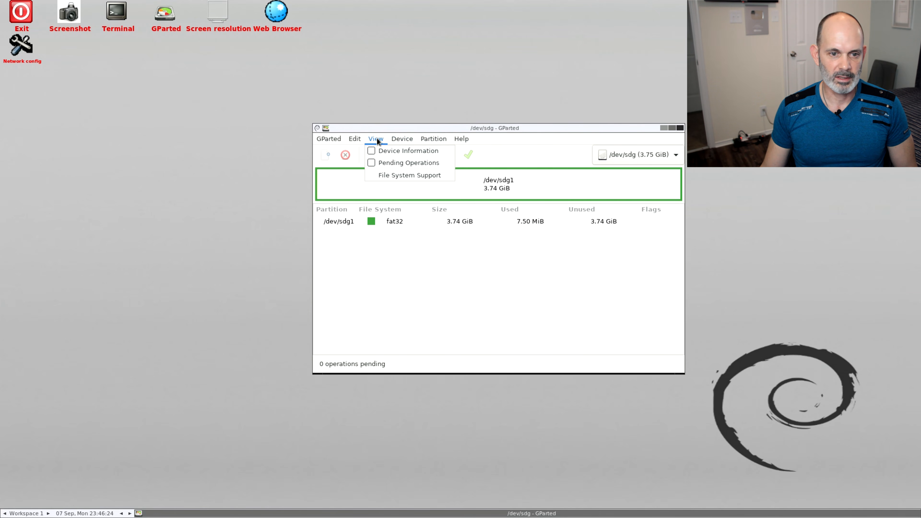
{"action": "left_click", "coordinate": [384, 177]}
{"action": "scroll", "coordinate": [475, 247], "scroll_direction": "down", "scroll_amount": 5}
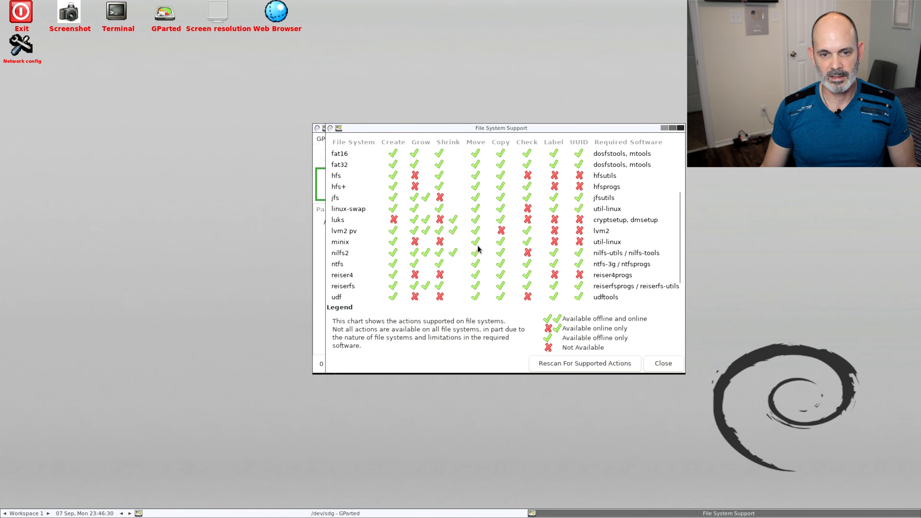
{"action": "scroll", "coordinate": [478, 249], "scroll_direction": "up", "scroll_amount": 2}
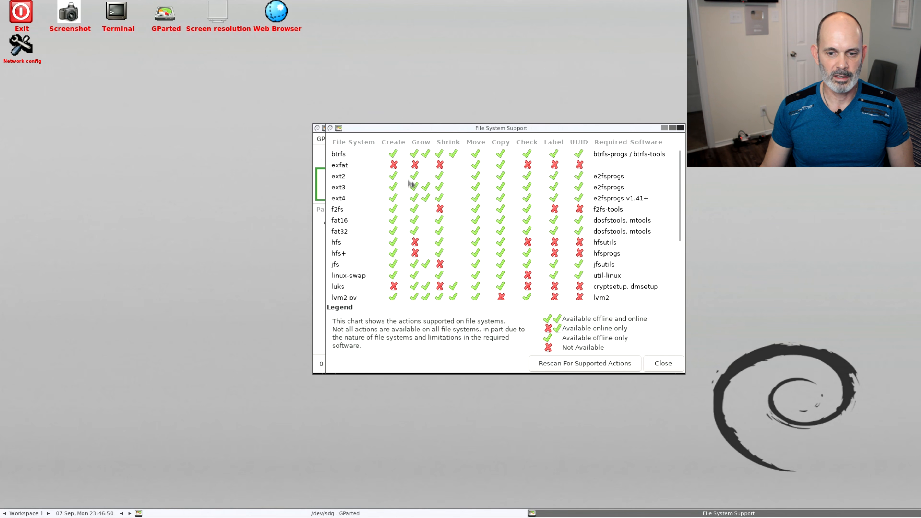
{"action": "scroll", "coordinate": [412, 251], "scroll_direction": "down", "scroll_amount": 5}
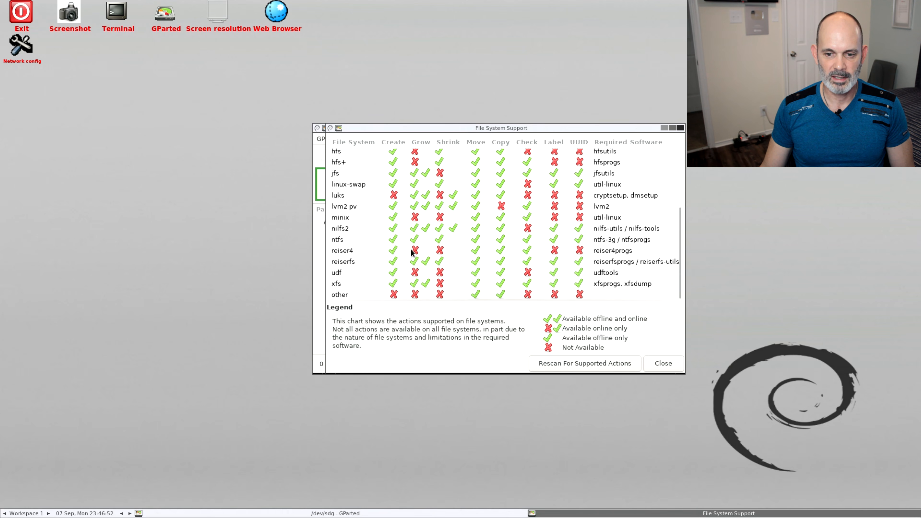
{"action": "scroll", "coordinate": [456, 260], "scroll_direction": "up", "scroll_amount": 1}
{"action": "scroll", "coordinate": [456, 260], "scroll_direction": "down", "scroll_amount": 1}
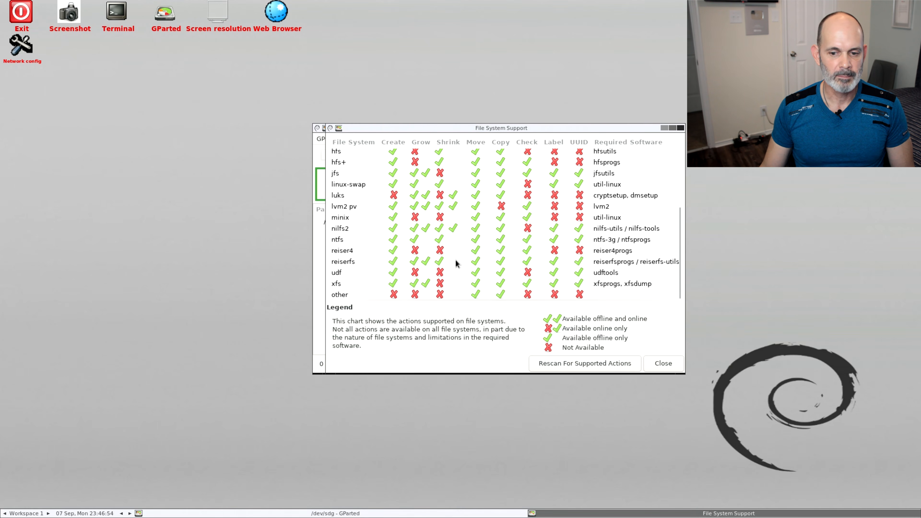
{"action": "scroll", "coordinate": [456, 259], "scroll_direction": "up", "scroll_amount": 1}
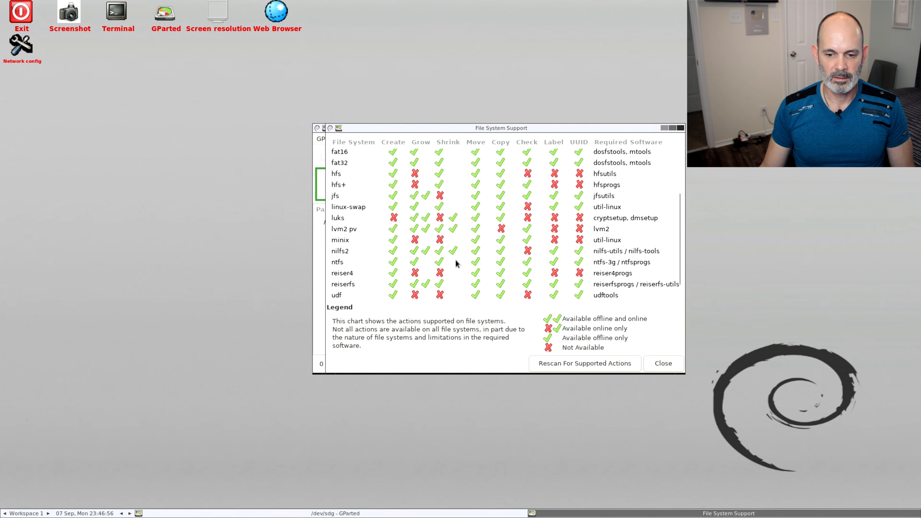
{"action": "scroll", "coordinate": [456, 264], "scroll_direction": "up", "scroll_amount": 1}
{"action": "scroll", "coordinate": [456, 263], "scroll_direction": "up", "scroll_amount": 2}
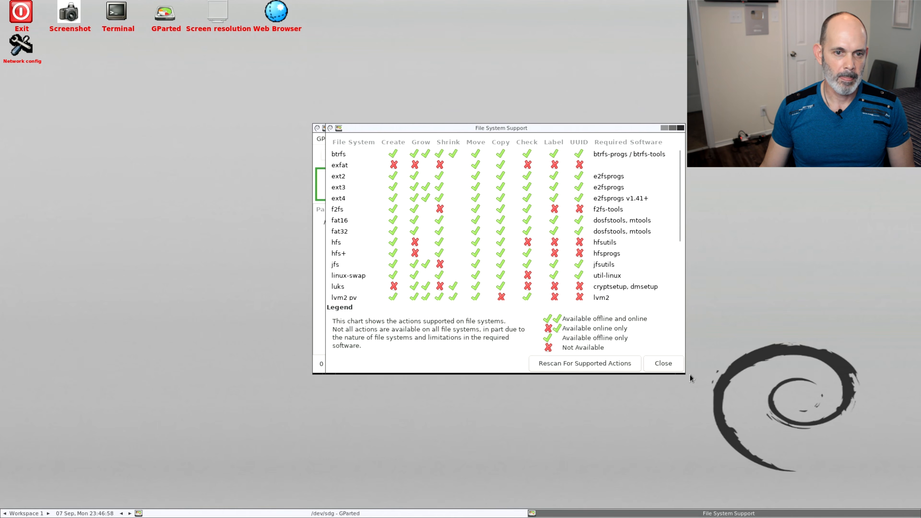
{"action": "left_click", "coordinate": [667, 363]}
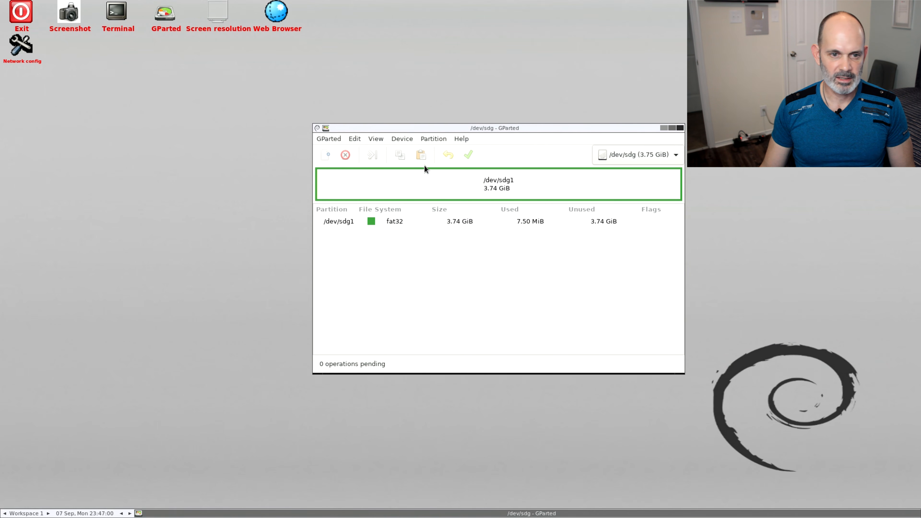
{"action": "left_click", "coordinate": [322, 141]}
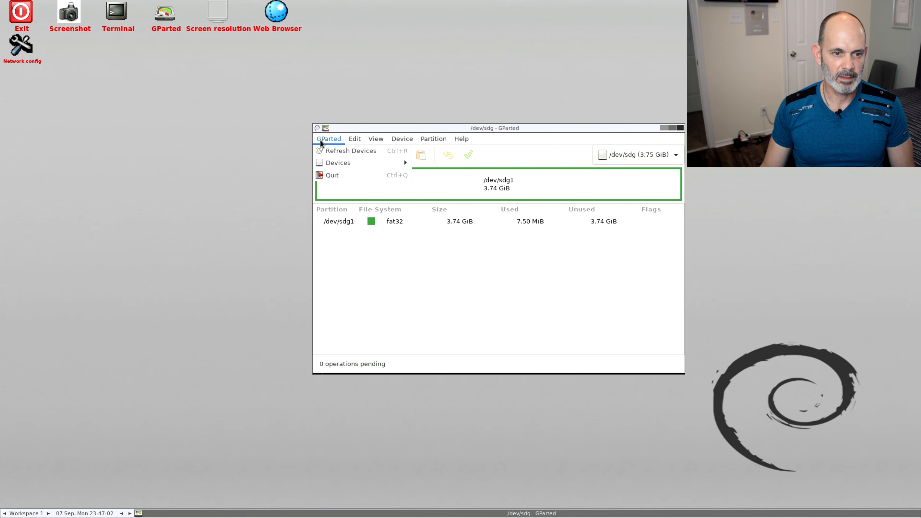
{"action": "mouse_move", "coordinate": [331, 165]}
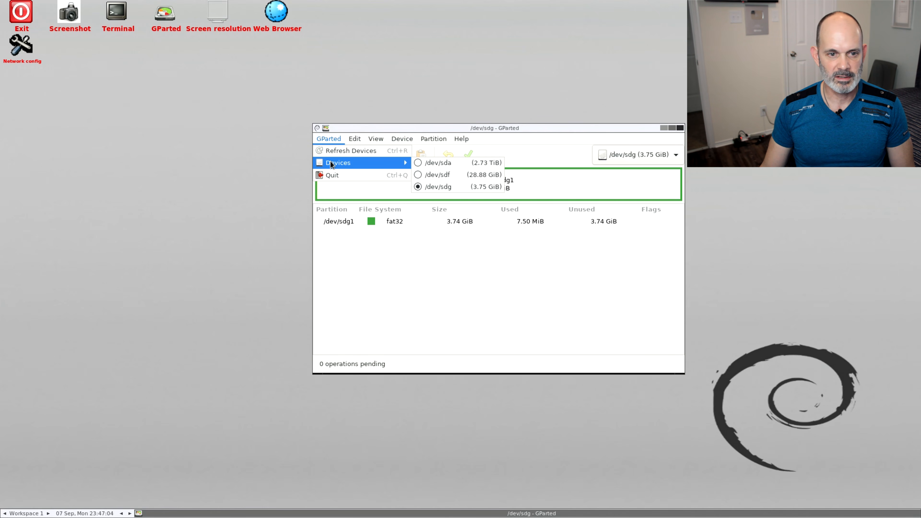
{"action": "mouse_move", "coordinate": [351, 137]}
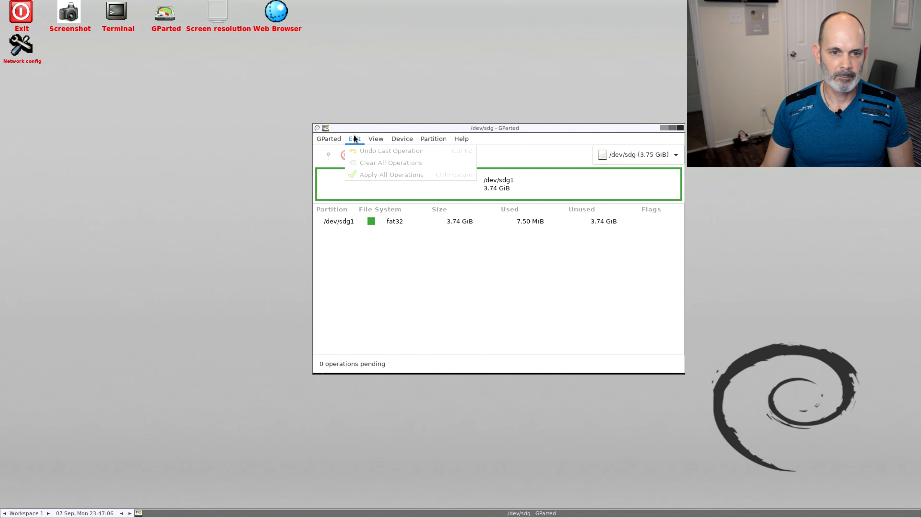
{"action": "mouse_move", "coordinate": [465, 140]}
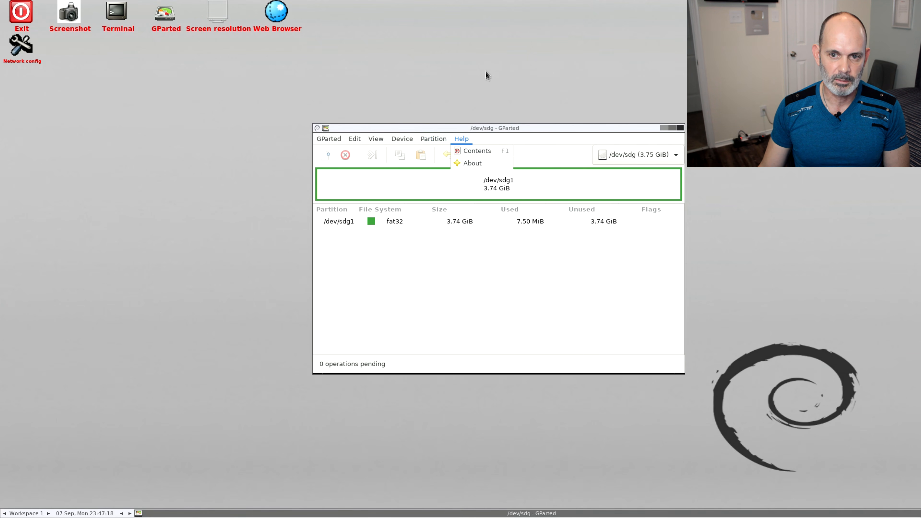
{"action": "left_click_drag", "start_coordinate": [485, 127], "coordinate": [673, 46]}
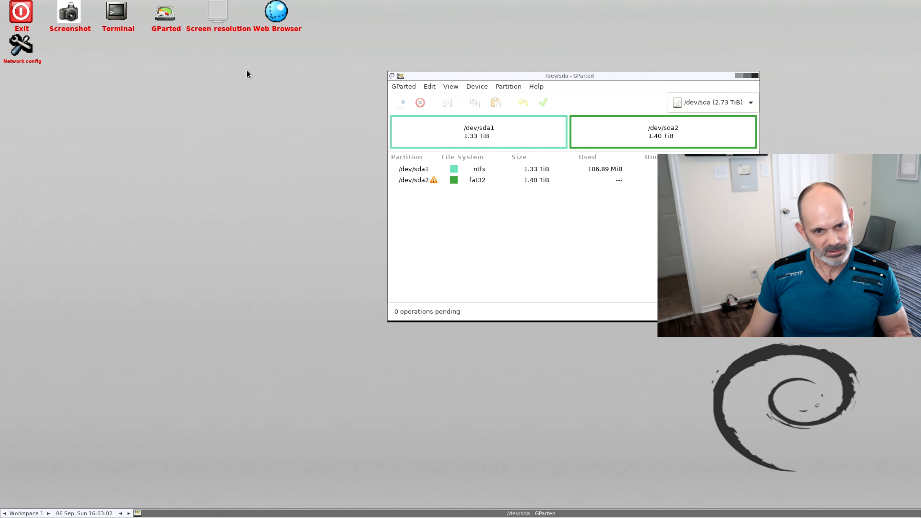
Launch the mc file manager from the File/System utils, look over its two directory listings, and close it
{"action": "right_click", "coordinate": [287, 140]}
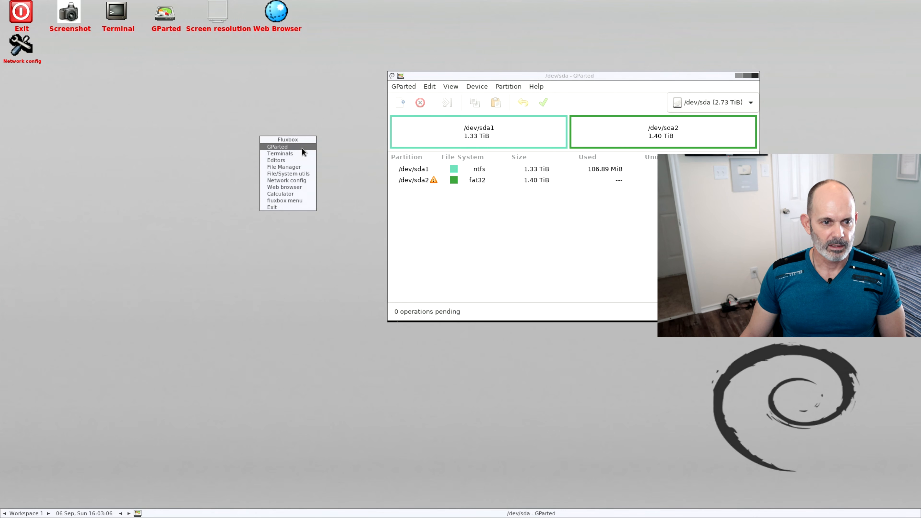
{"action": "right_click", "coordinate": [283, 90]}
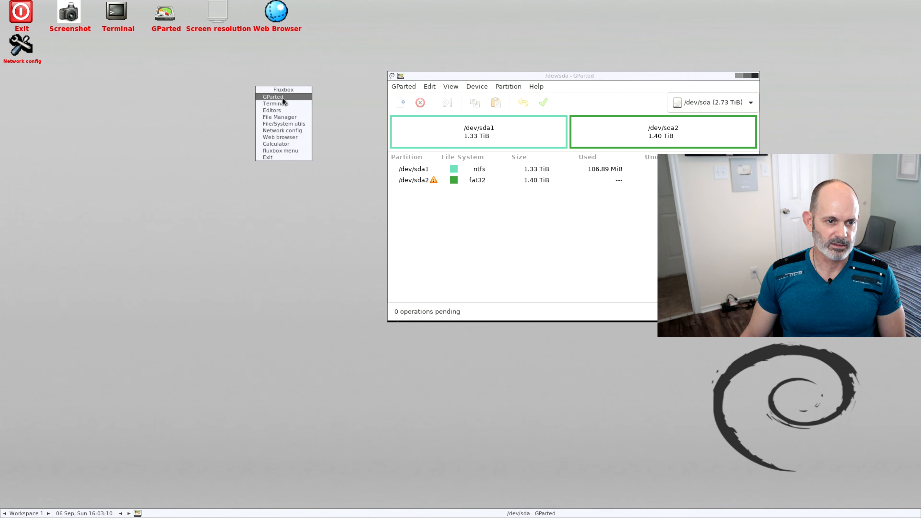
{"action": "mouse_move", "coordinate": [283, 105]}
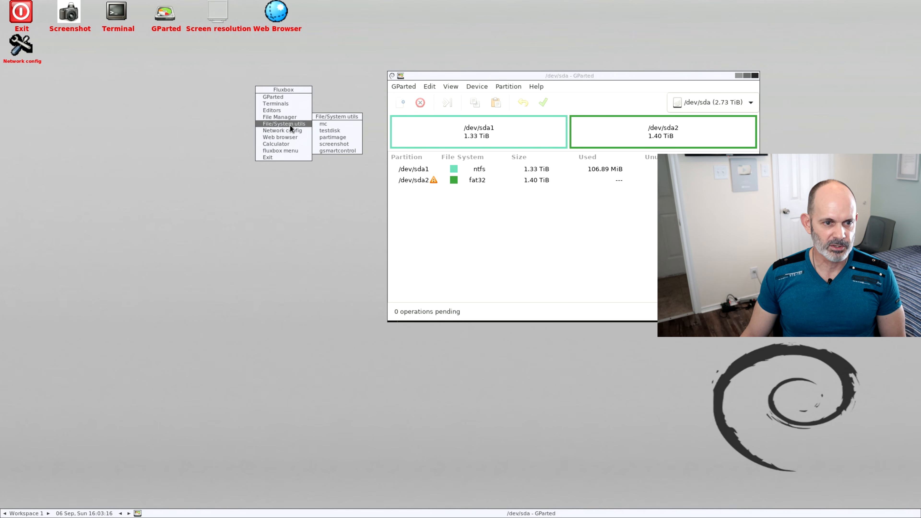
{"action": "mouse_move", "coordinate": [293, 125]}
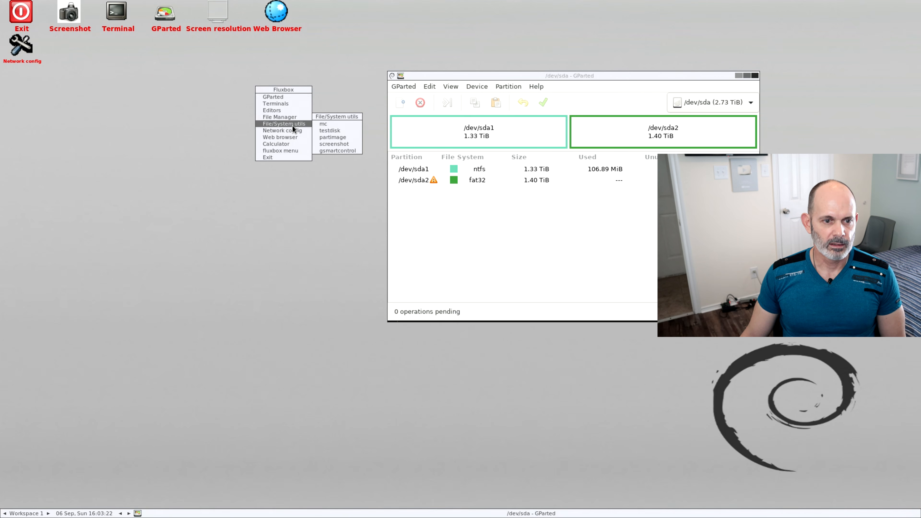
{"action": "left_click", "coordinate": [334, 122]}
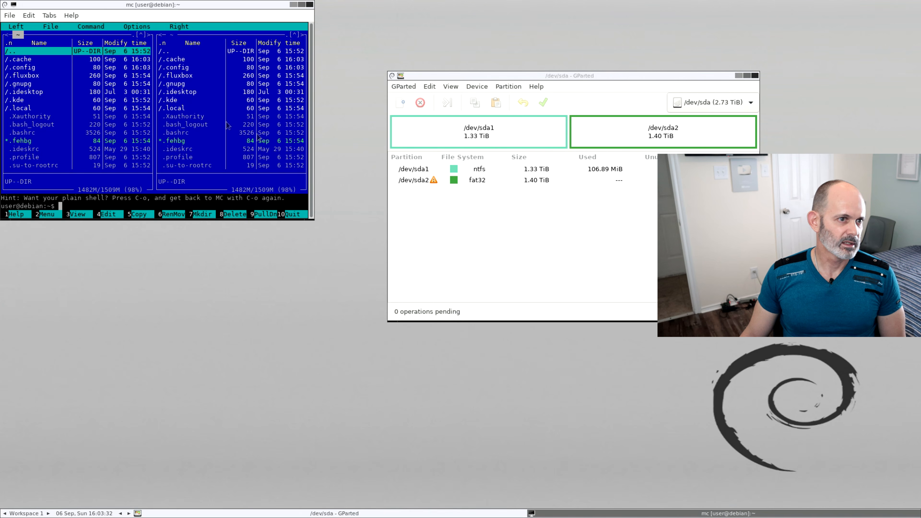
{"action": "left_click_drag", "start_coordinate": [92, 5], "coordinate": [391, 152]}
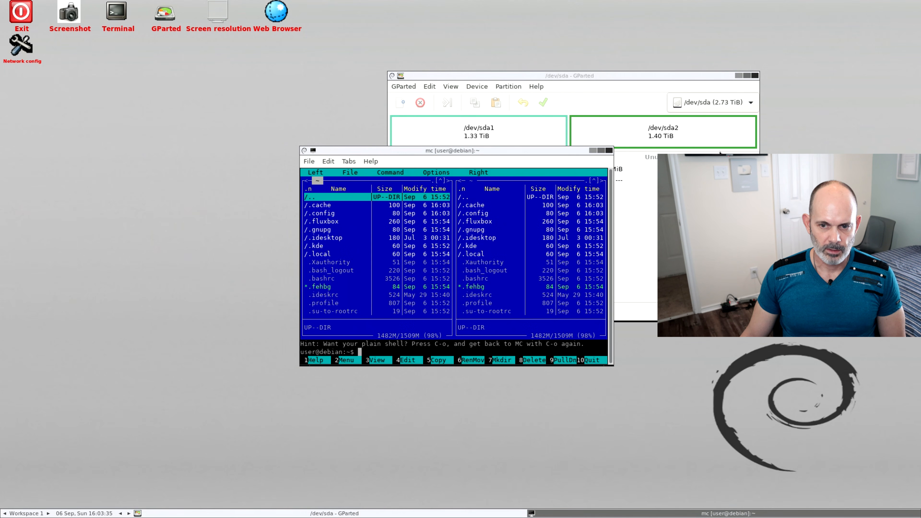
{"action": "left_click", "coordinate": [610, 151]}
Launch testdisk from the File/System utils, read its introduction and log file options, and close it
{"action": "right_click", "coordinate": [280, 137]}
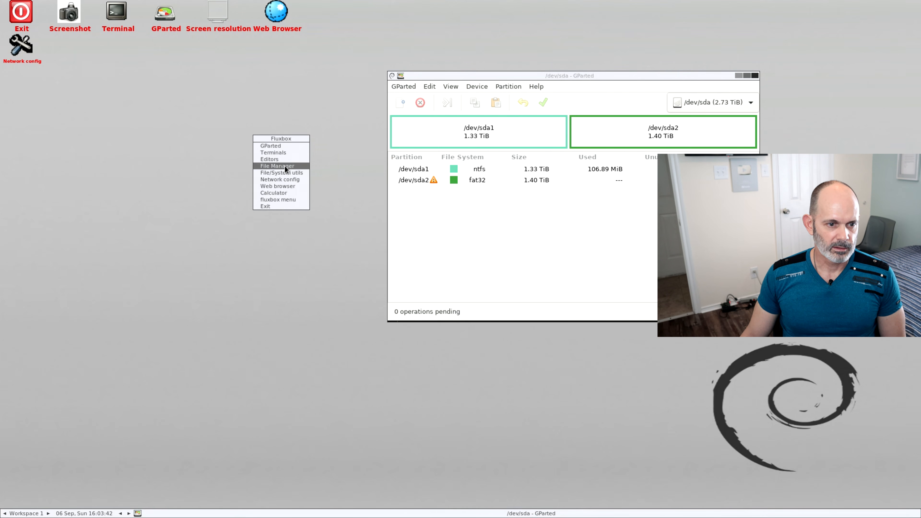
{"action": "mouse_move", "coordinate": [285, 170]}
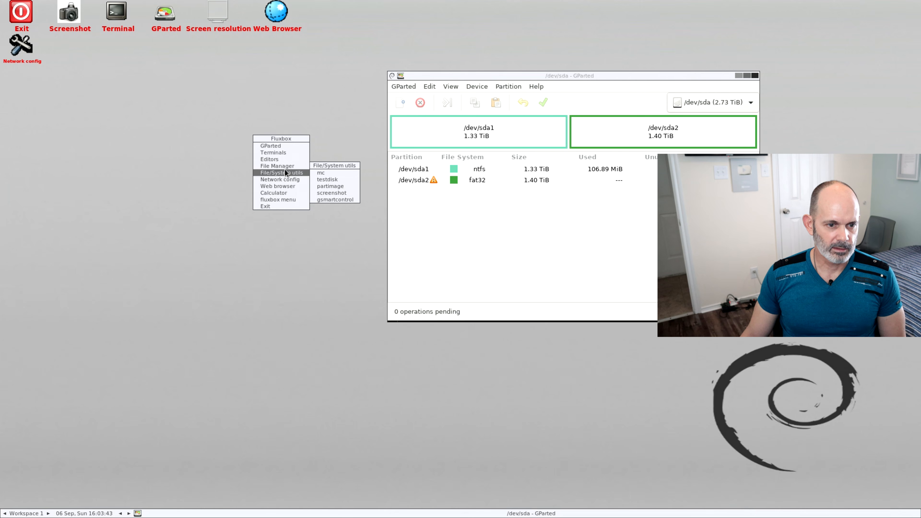
{"action": "left_click", "coordinate": [336, 179]}
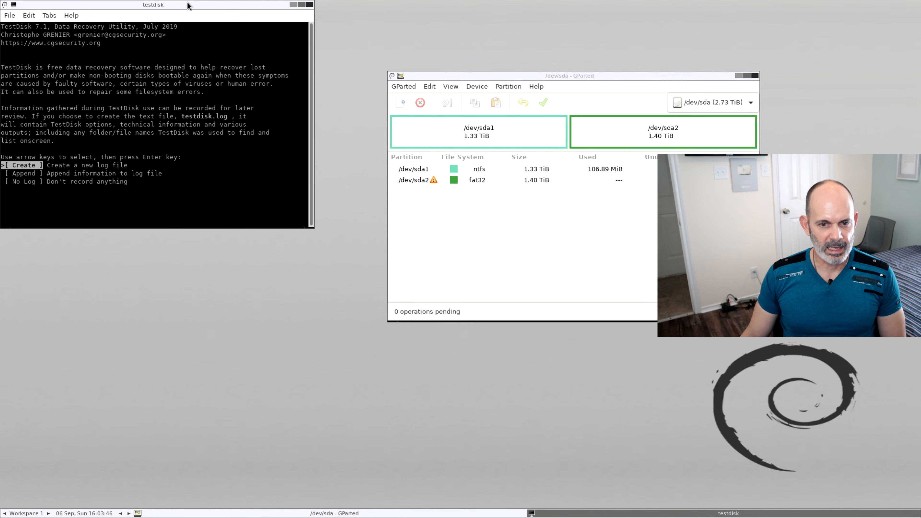
{"action": "left_click_drag", "start_coordinate": [188, 5], "coordinate": [628, 136]}
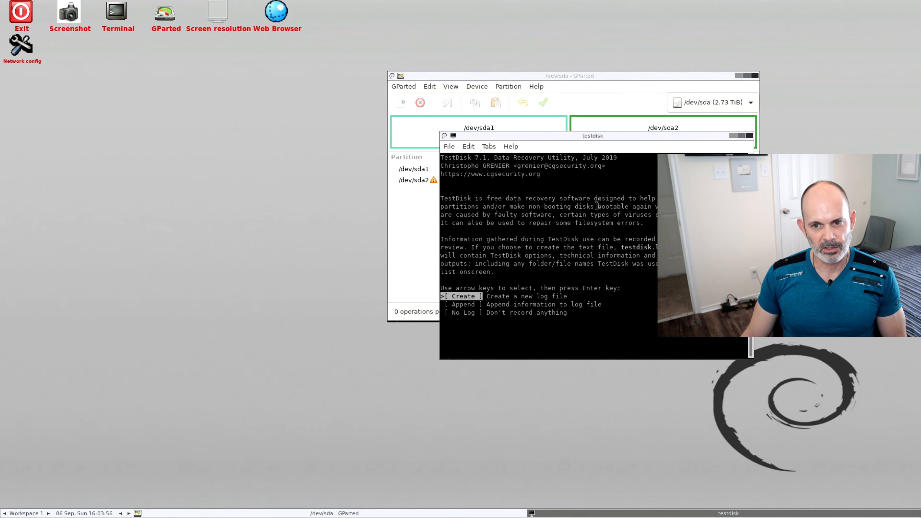
{"action": "left_click_drag", "start_coordinate": [624, 136], "coordinate": [369, 99]}
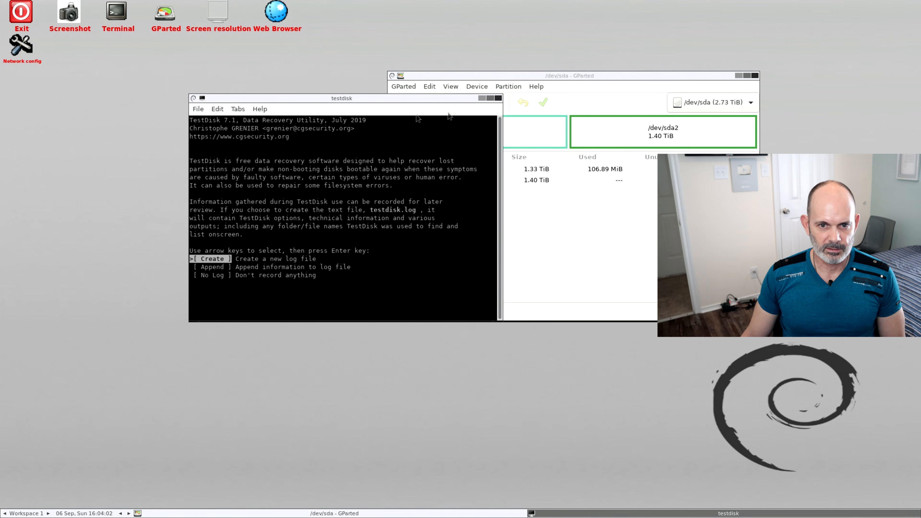
{"action": "left_click", "coordinate": [498, 98]}
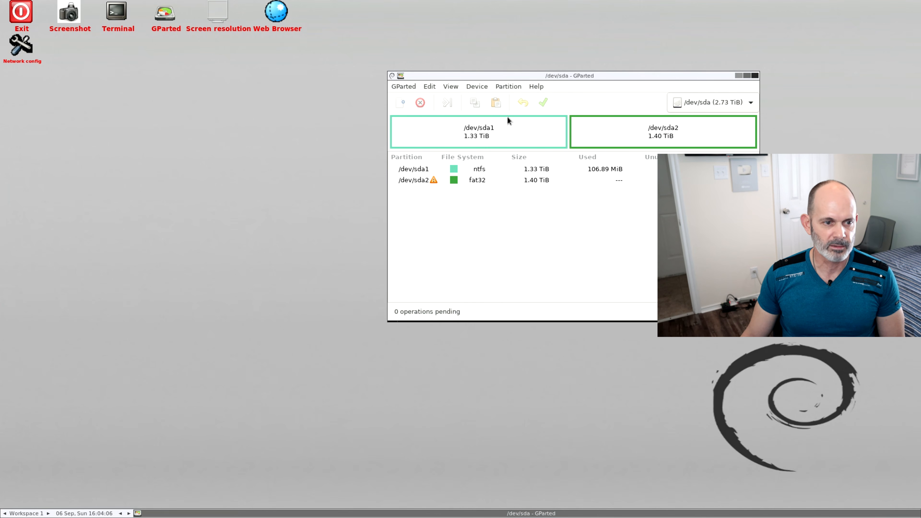
Launch partimage from the File/System utils, view its partition save and restore options, and close it
{"action": "right_click", "coordinate": [226, 99]}
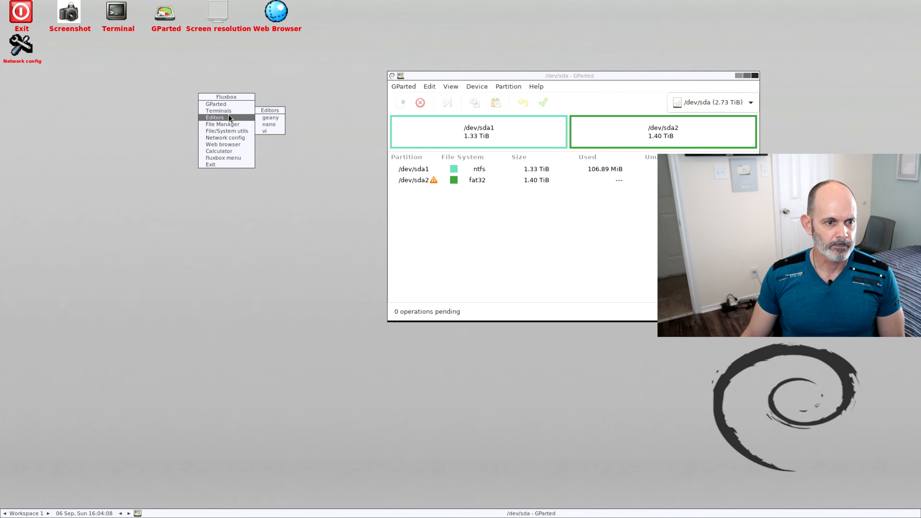
{"action": "mouse_move", "coordinate": [231, 132]}
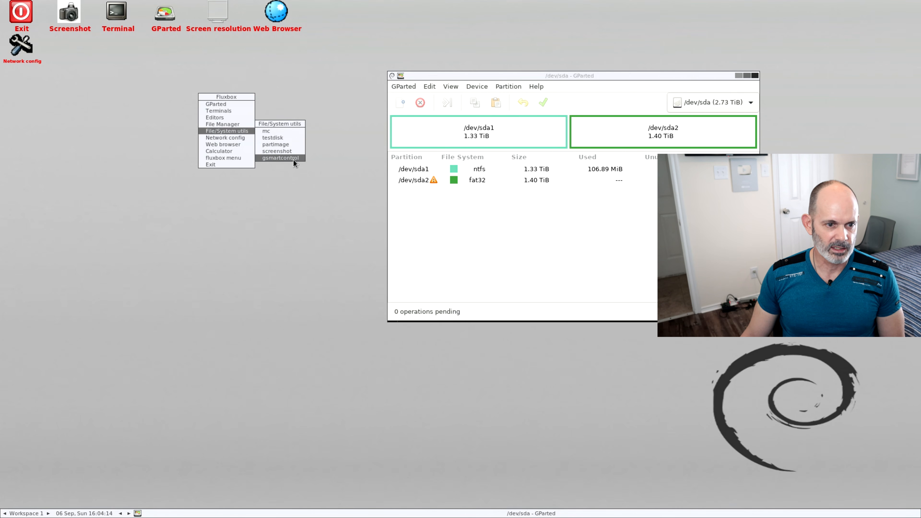
{"action": "left_click", "coordinate": [293, 144]}
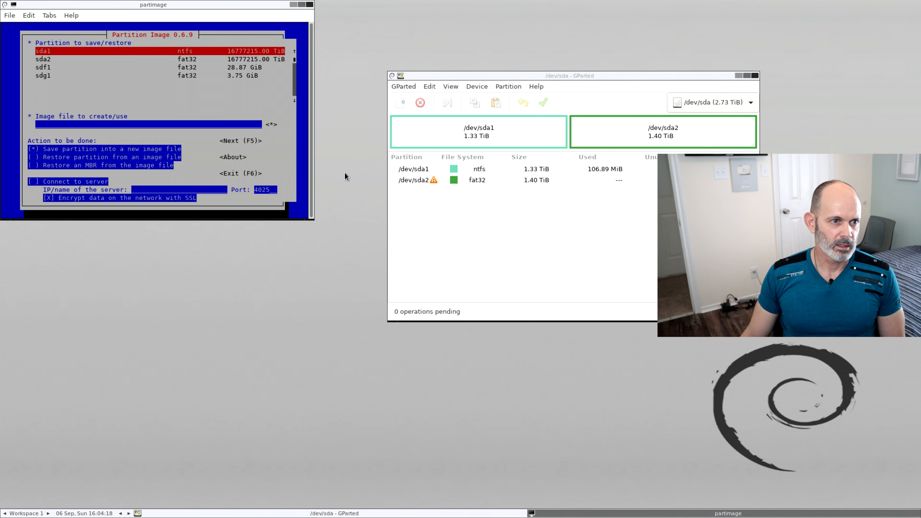
{"action": "left_click_drag", "start_coordinate": [133, 5], "coordinate": [205, 100]}
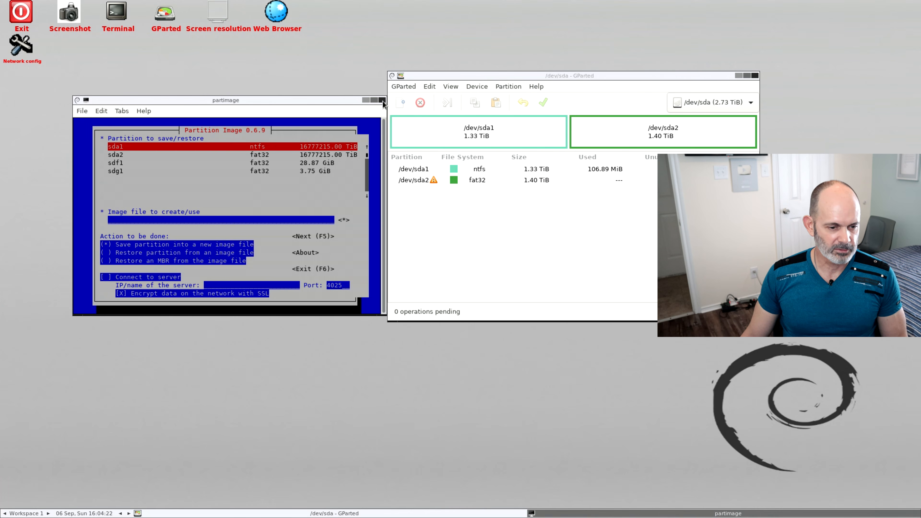
{"action": "left_click", "coordinate": [382, 100]}
Launch gsmartcontrol from the File/System utils and check the summary health information of the TOSHIBA DT01ABA300 and USB 3.0 FD drives
{"action": "right_click", "coordinate": [272, 79]}
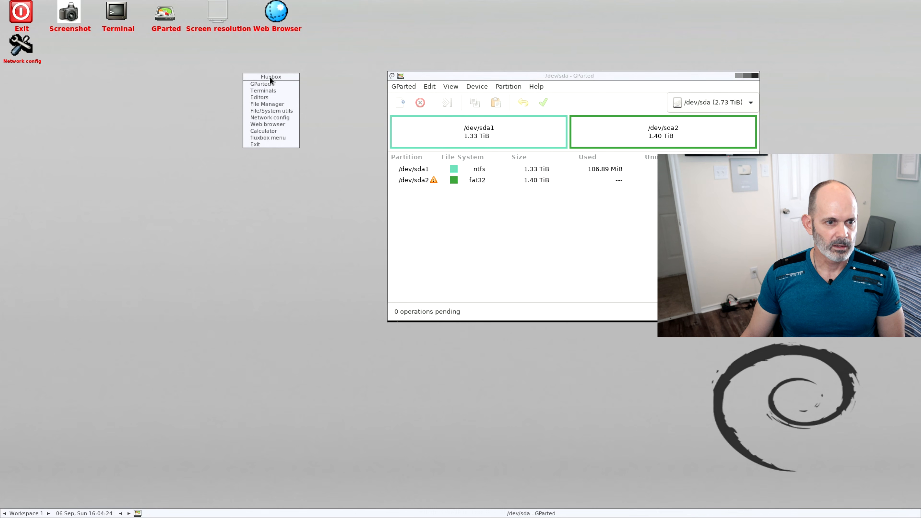
{"action": "mouse_move", "coordinate": [280, 112]}
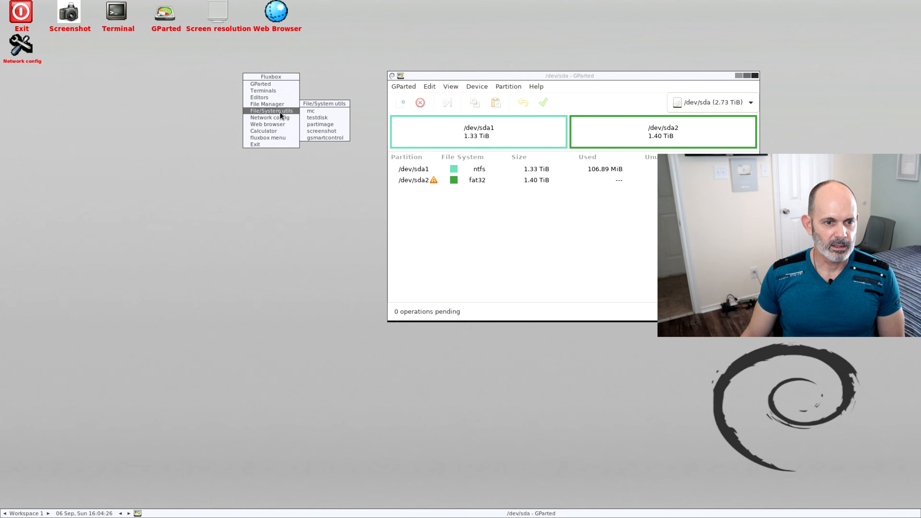
{"action": "left_click", "coordinate": [333, 138]}
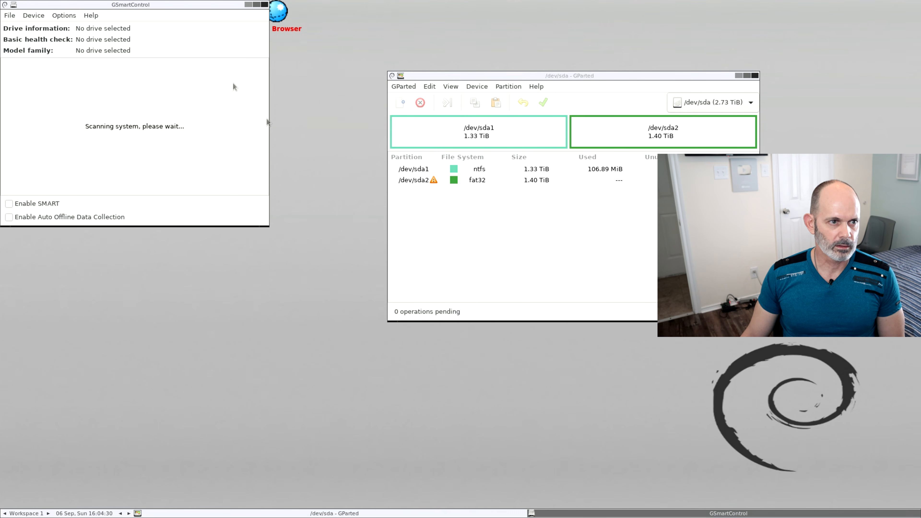
{"action": "left_click_drag", "start_coordinate": [140, 4], "coordinate": [547, 106]}
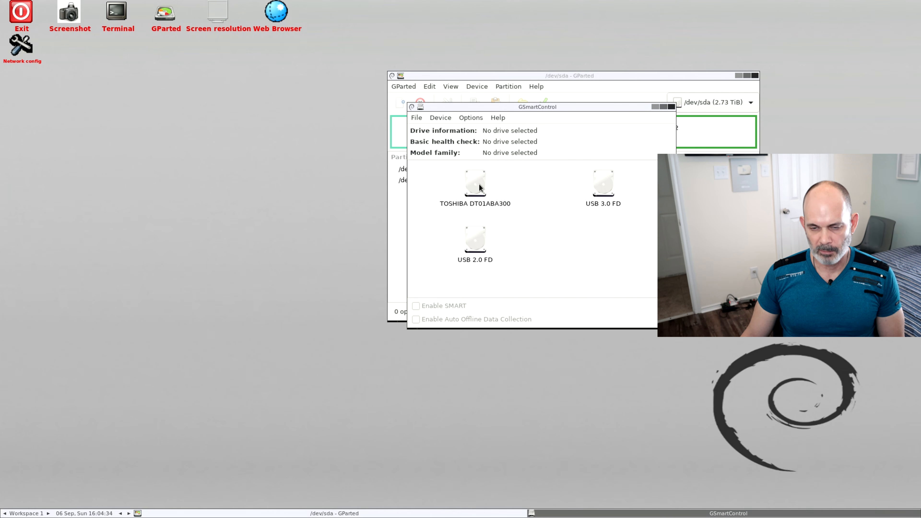
{"action": "mouse_move", "coordinate": [480, 189]}
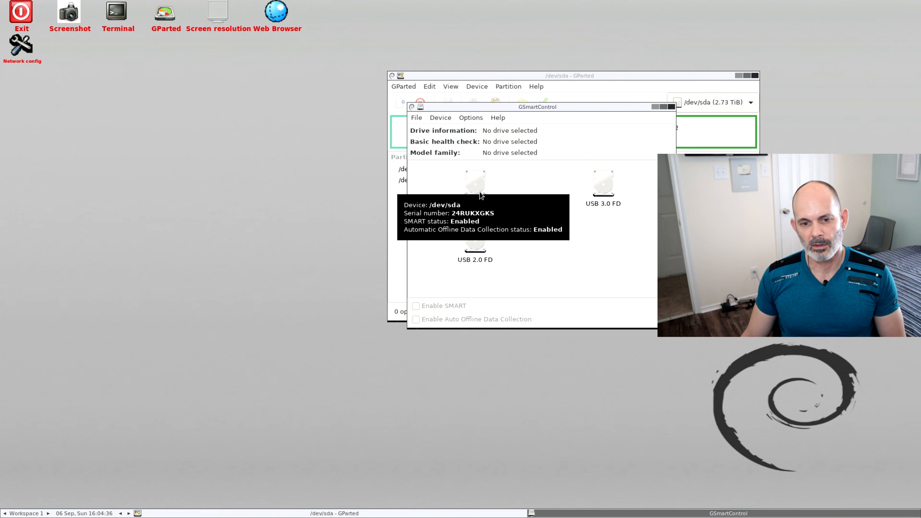
{"action": "left_click", "coordinate": [482, 183]}
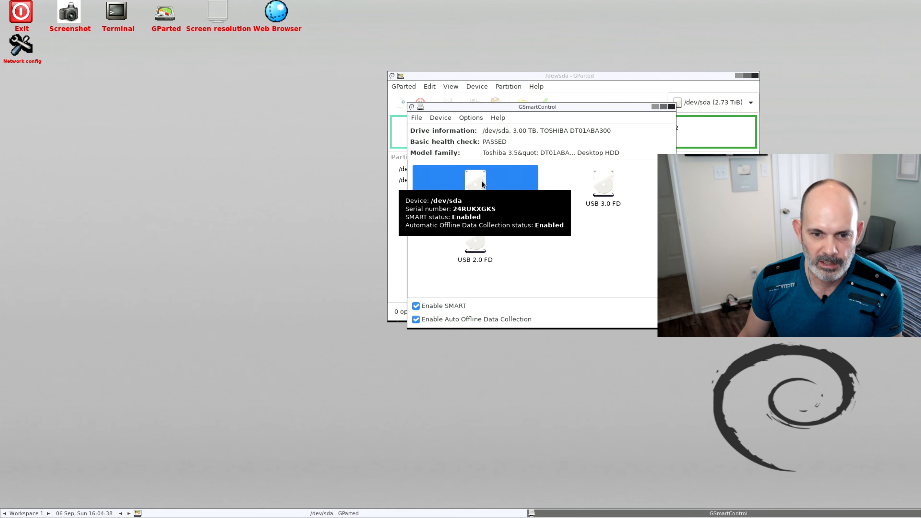
{"action": "mouse_move", "coordinate": [579, 175]}
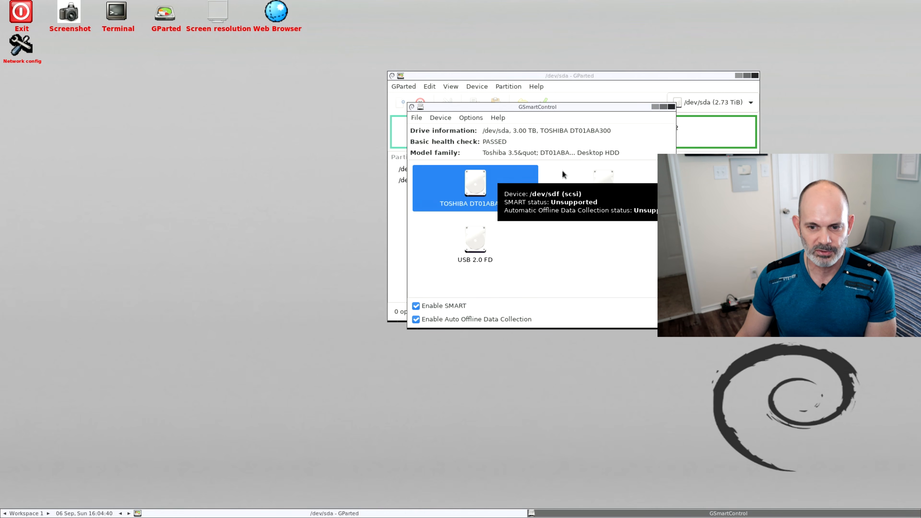
{"action": "left_click", "coordinate": [611, 173]}
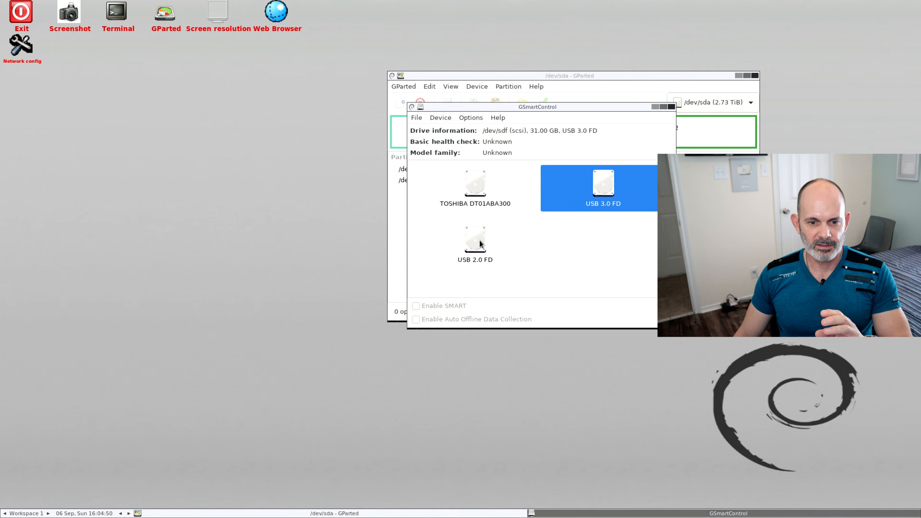
Open the device information for the TOSHIBA DT01ABA300 drive and review its general details through to the overall health assessment
{"action": "left_click", "coordinate": [482, 181]}
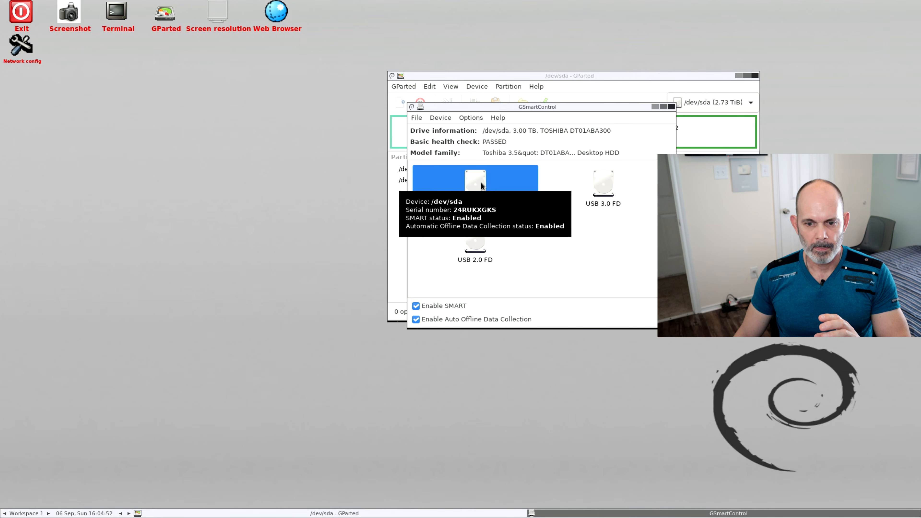
{"action": "mouse_move", "coordinate": [478, 188]}
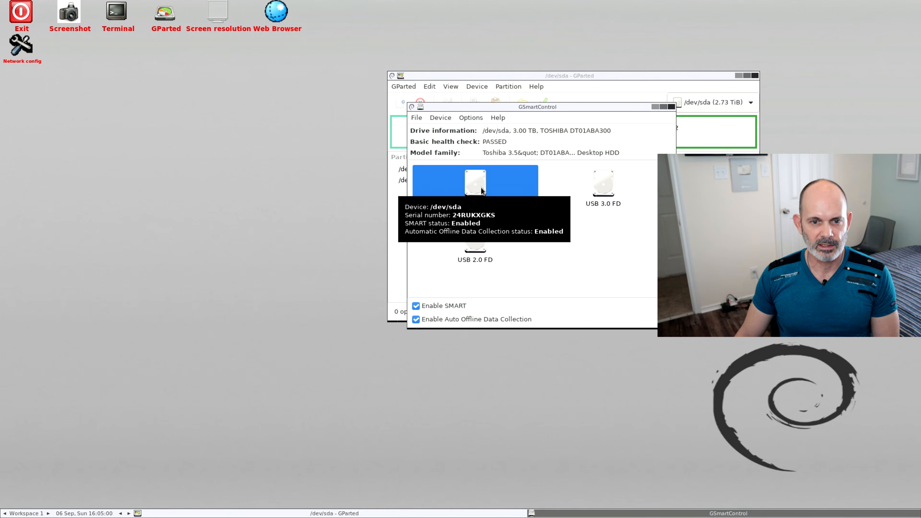
{"action": "left_click", "coordinate": [468, 119]}
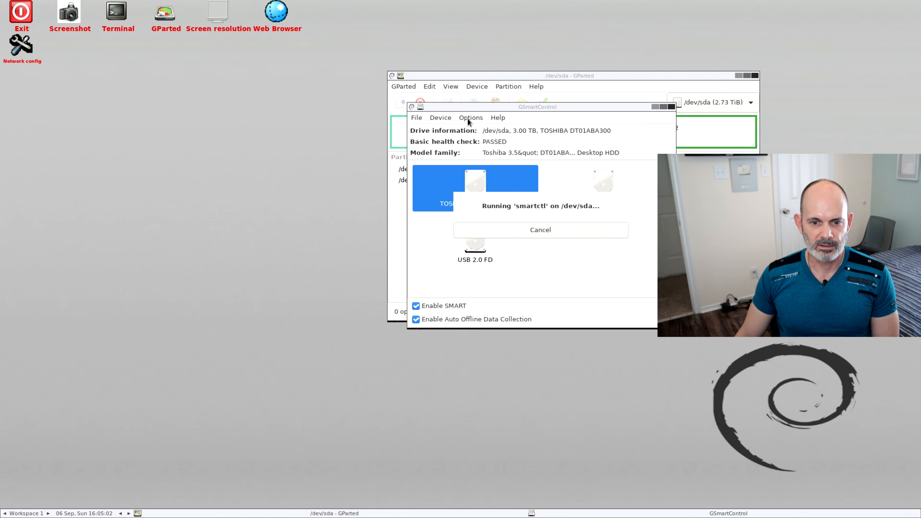
{"action": "left_click_drag", "start_coordinate": [325, 212], "coordinate": [565, 143]}
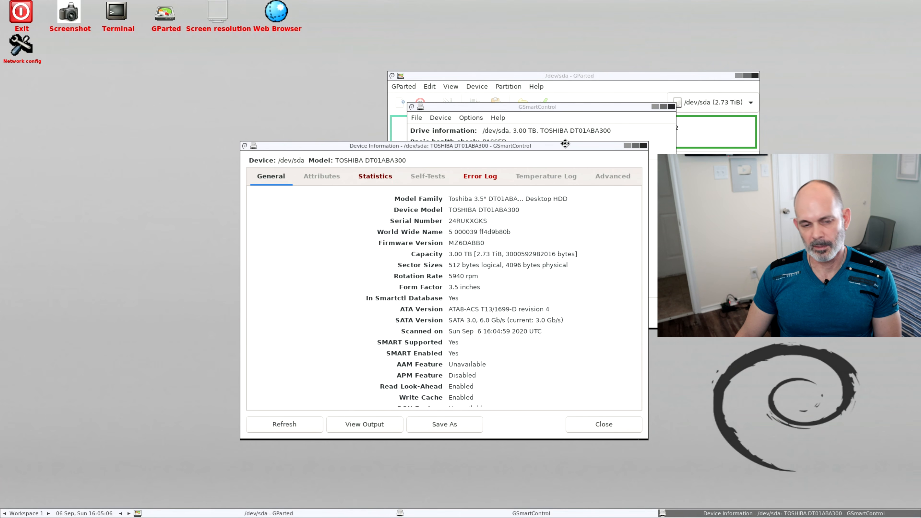
{"action": "left_click_drag", "start_coordinate": [452, 146], "coordinate": [364, 121]}
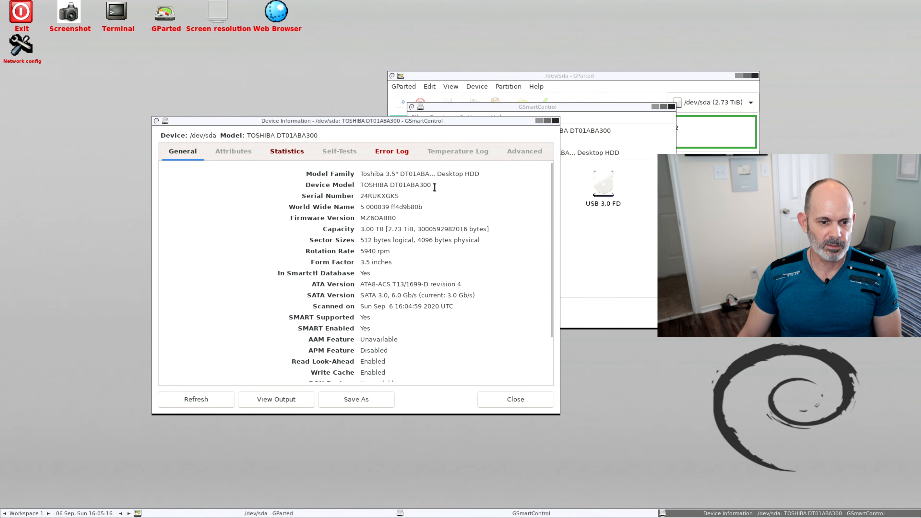
{"action": "scroll", "coordinate": [435, 187], "scroll_direction": "down", "scroll_amount": 2}
{"action": "scroll", "coordinate": [385, 191], "scroll_direction": "up", "scroll_amount": 2}
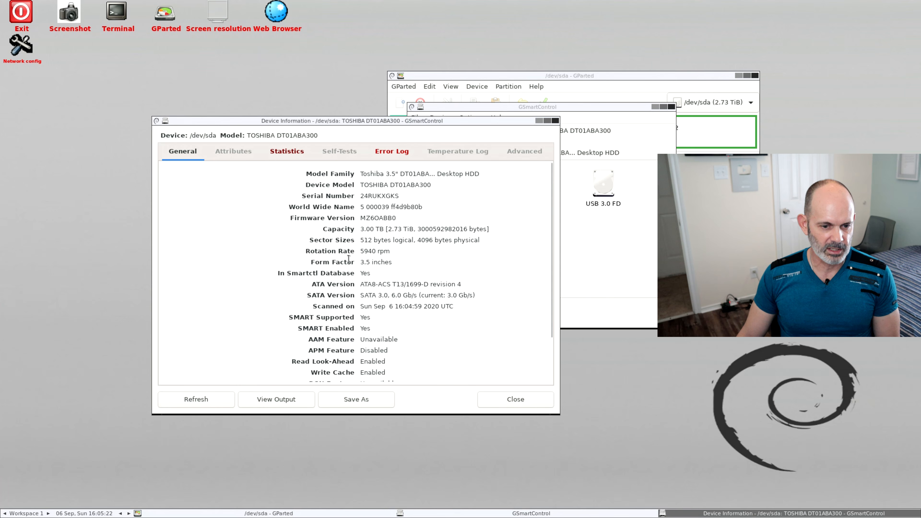
{"action": "scroll", "coordinate": [388, 255], "scroll_direction": "down", "scroll_amount": 4}
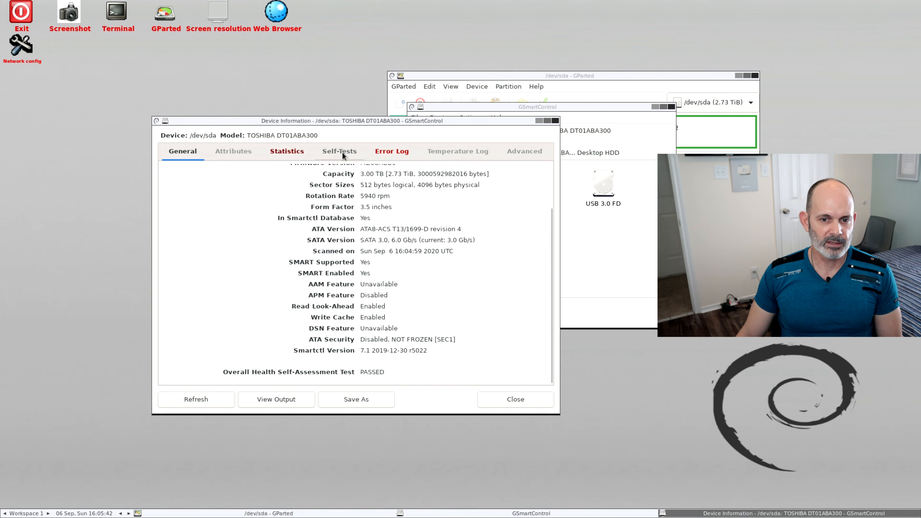
Compare the Extended Self-test and Short Self-test options for the TOSHIBA drive, ending with Short Self-test selected
{"action": "left_click", "coordinate": [340, 152]}
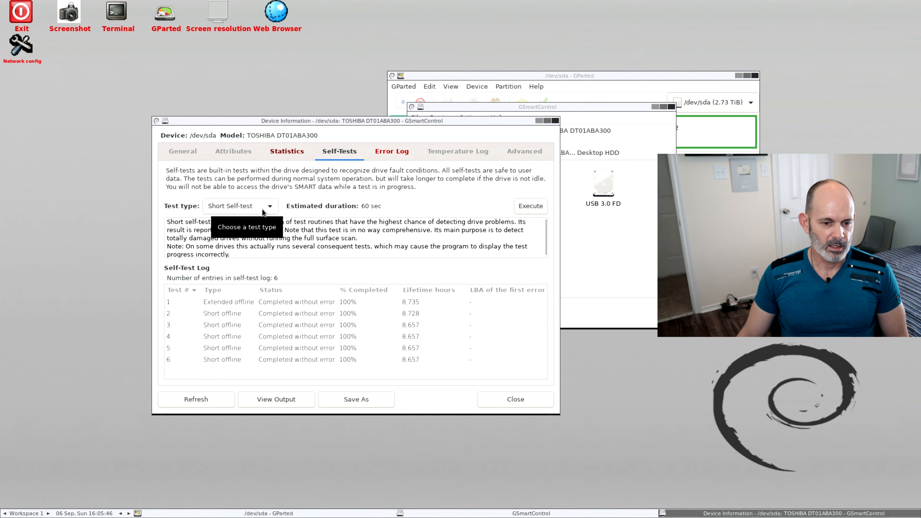
{"action": "left_click", "coordinate": [272, 207]}
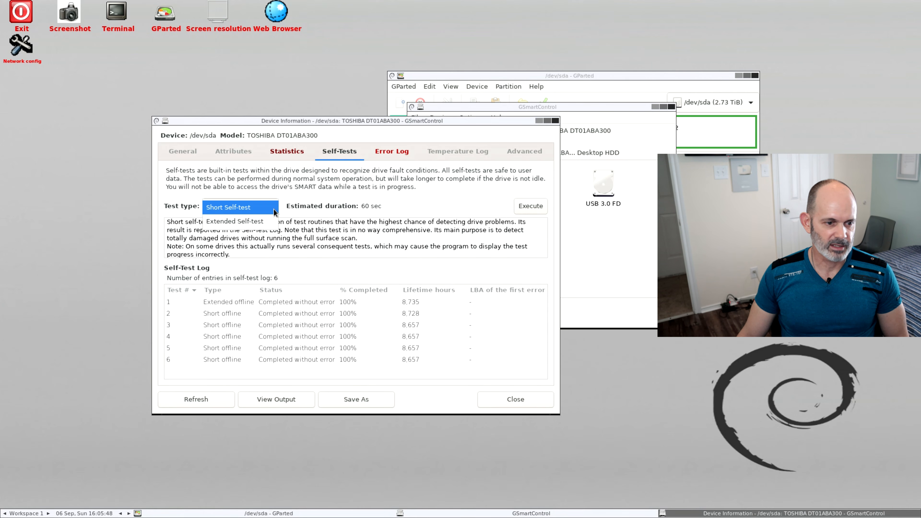
{"action": "left_click", "coordinate": [269, 221]}
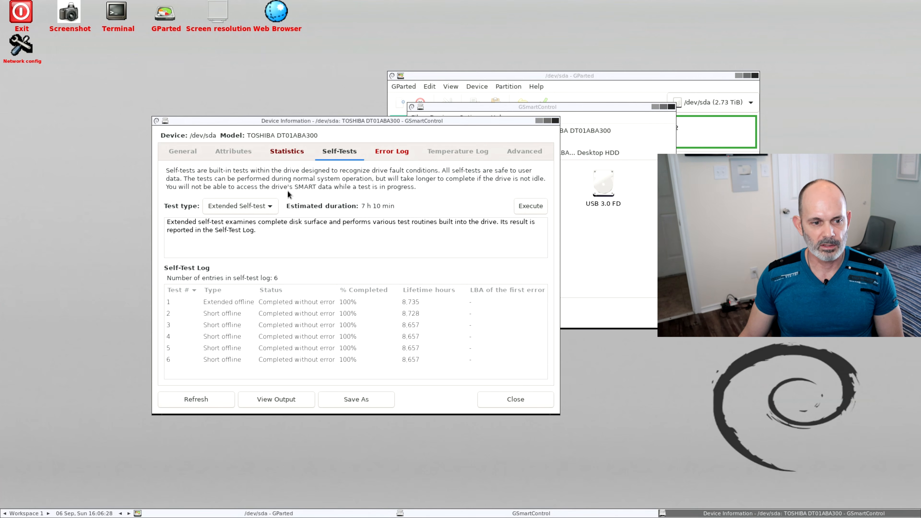
{"action": "left_click", "coordinate": [269, 207]}
{"action": "left_click", "coordinate": [270, 194]}
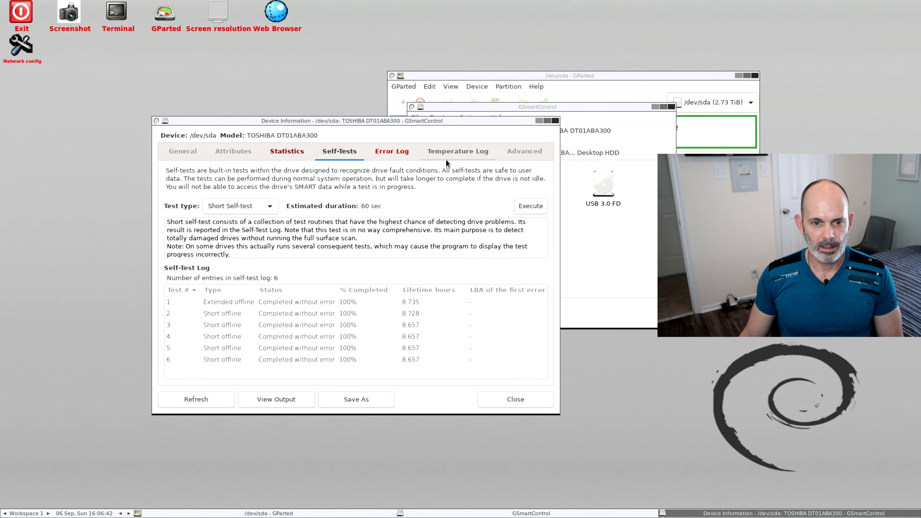
Review the TOSHIBA drive's temperature log, advanced capabilities and general details, and close its device information and GSmartControl
{"action": "left_click", "coordinate": [457, 152]}
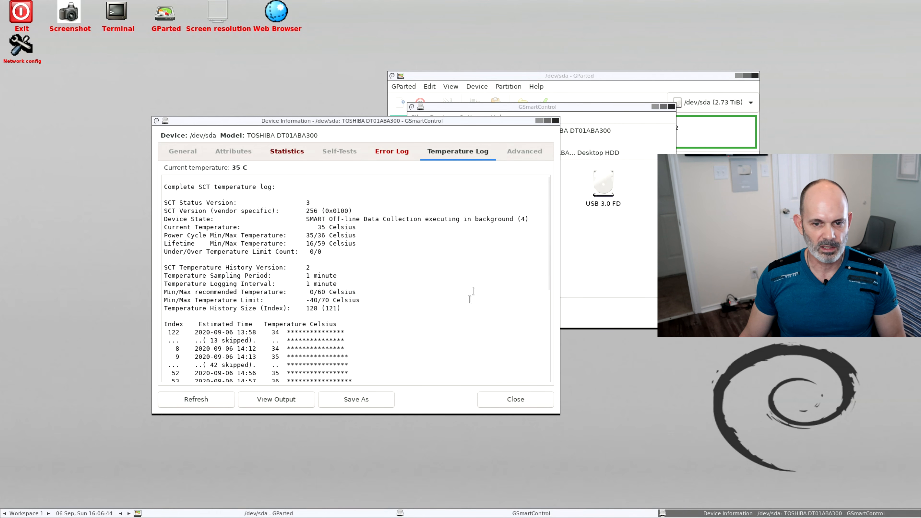
{"action": "left_click", "coordinate": [525, 151]}
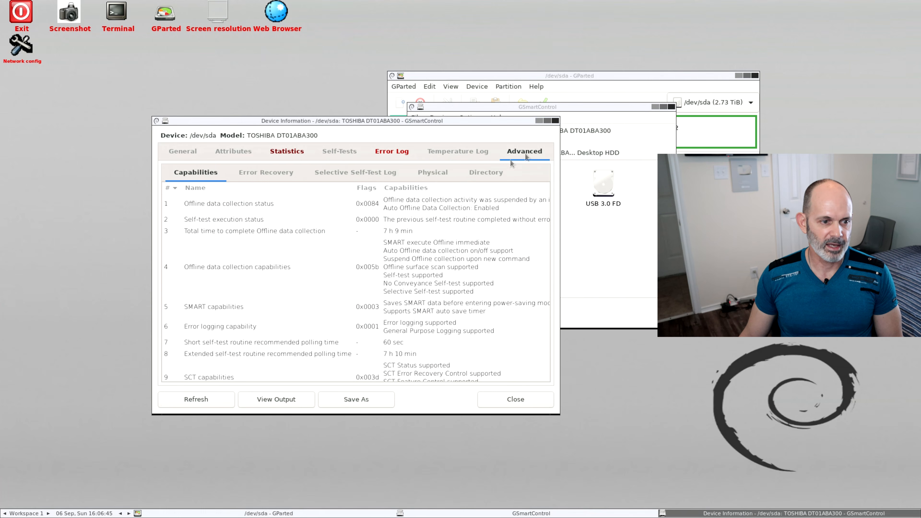
{"action": "left_click", "coordinate": [188, 154]}
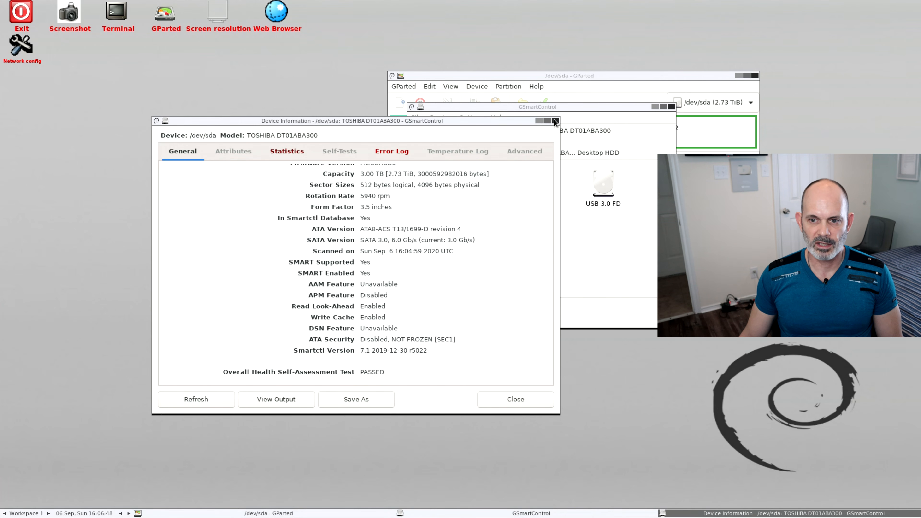
{"action": "left_click", "coordinate": [555, 121]}
{"action": "left_click", "coordinate": [671, 107]}
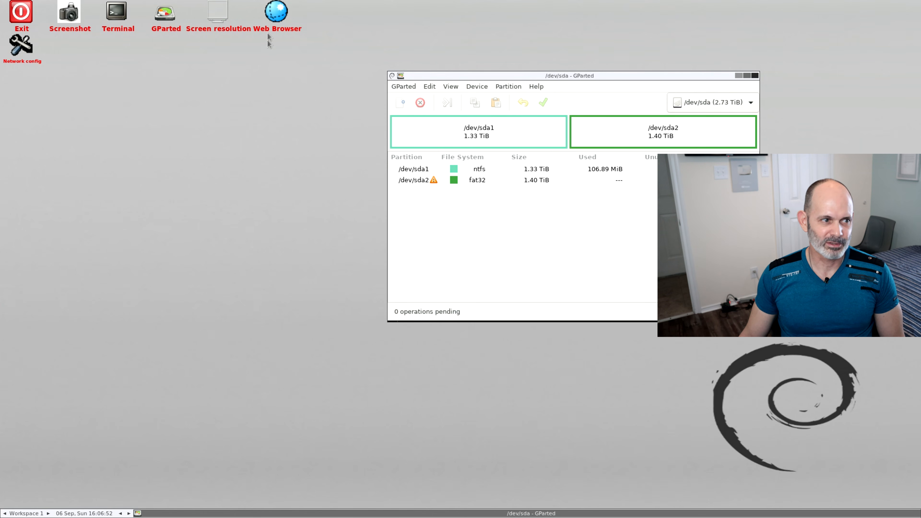
Bring up the shutdown-menu exit options from the Fluxbox desktop and move their dialog partly clear of the GParted window
{"action": "right_click", "coordinate": [211, 123]}
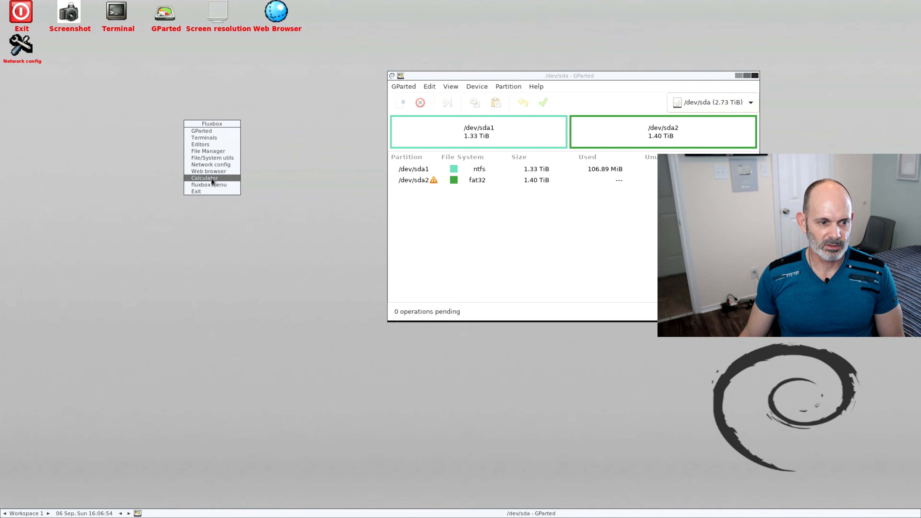
{"action": "mouse_move", "coordinate": [210, 186]}
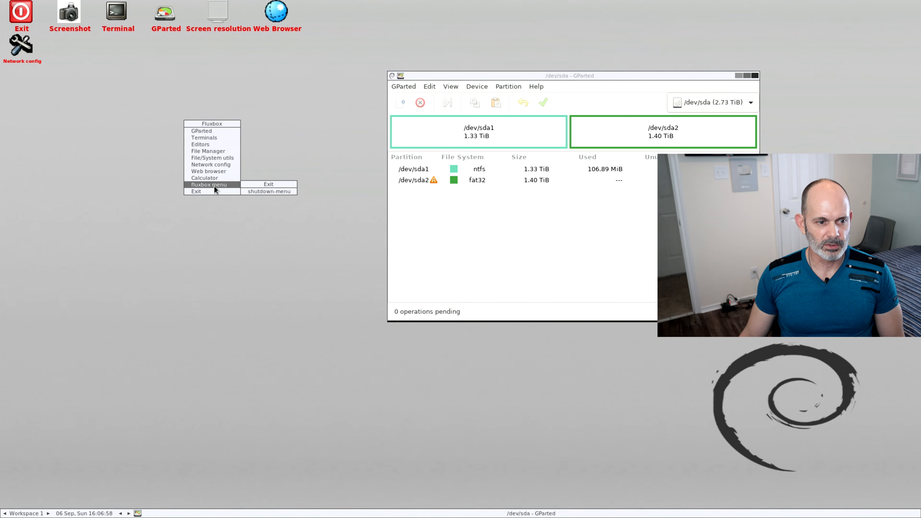
{"action": "right_click", "coordinate": [268, 108]}
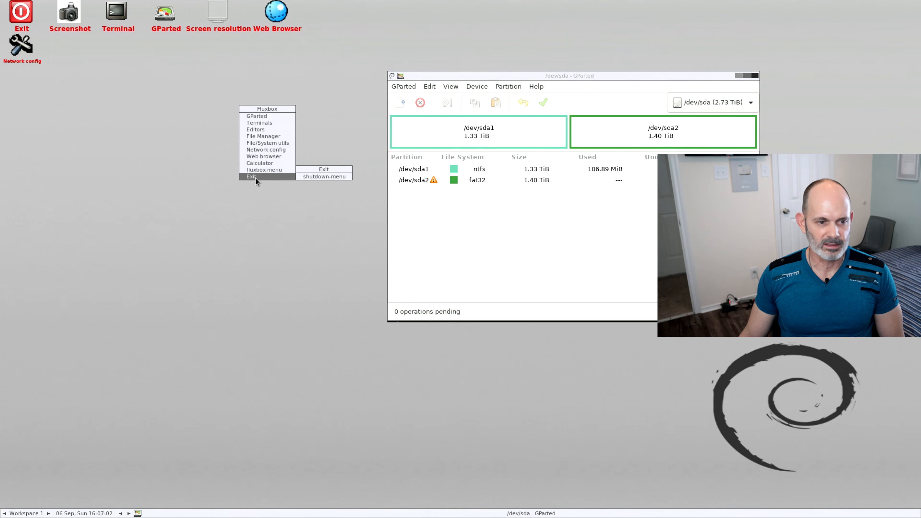
{"action": "left_click", "coordinate": [327, 176]}
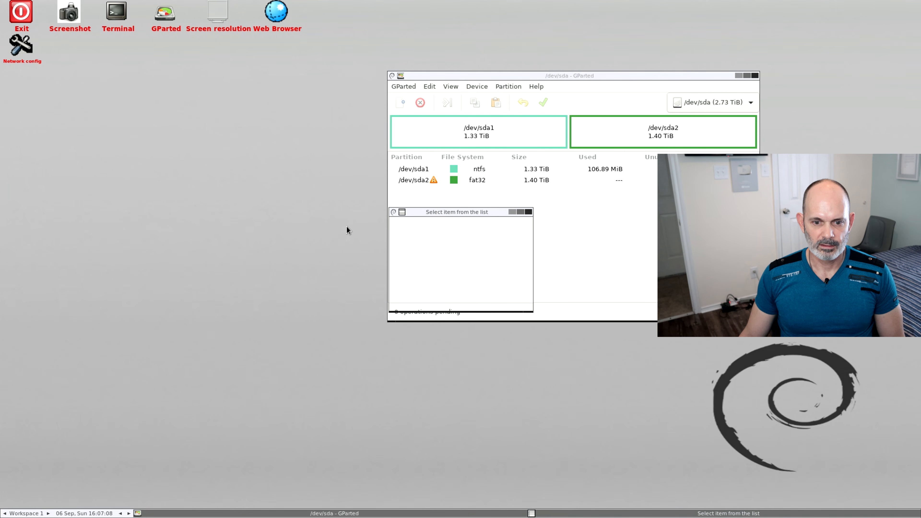
{"action": "left_click_drag", "start_coordinate": [492, 217], "coordinate": [412, 190]}
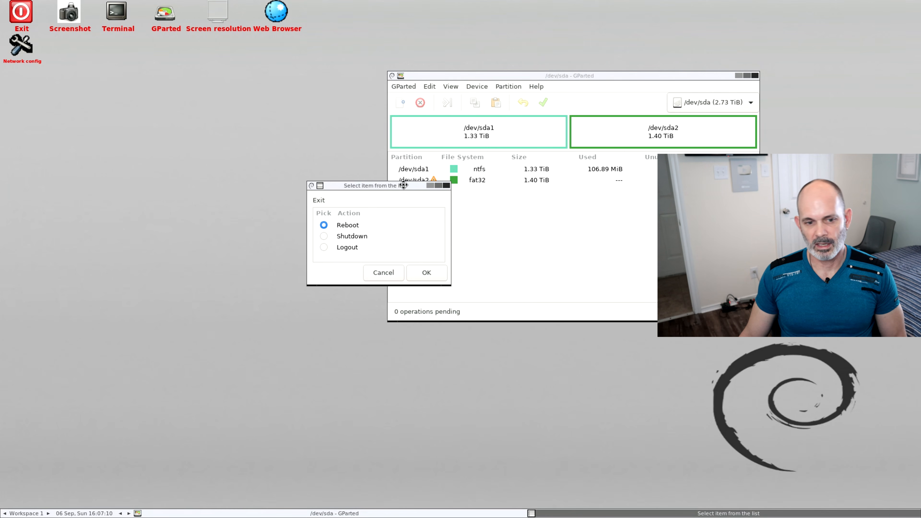